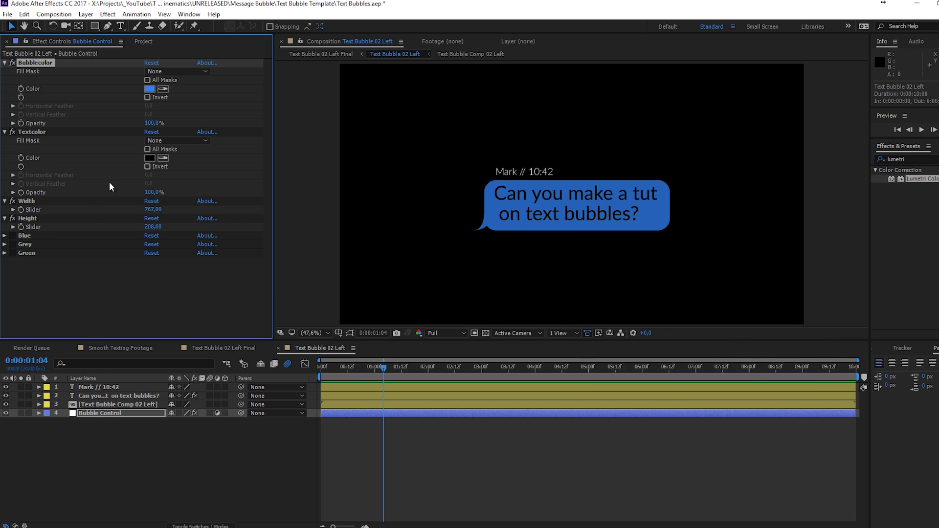
- Make the bubble text white (FFFFFF), widen and heighten the bubble, and switch to Smooth Texting Footage
text(FFFFFF)
key(Return)
drag(154, 209, 302, 210)
drag(154, 226, 271, 230)
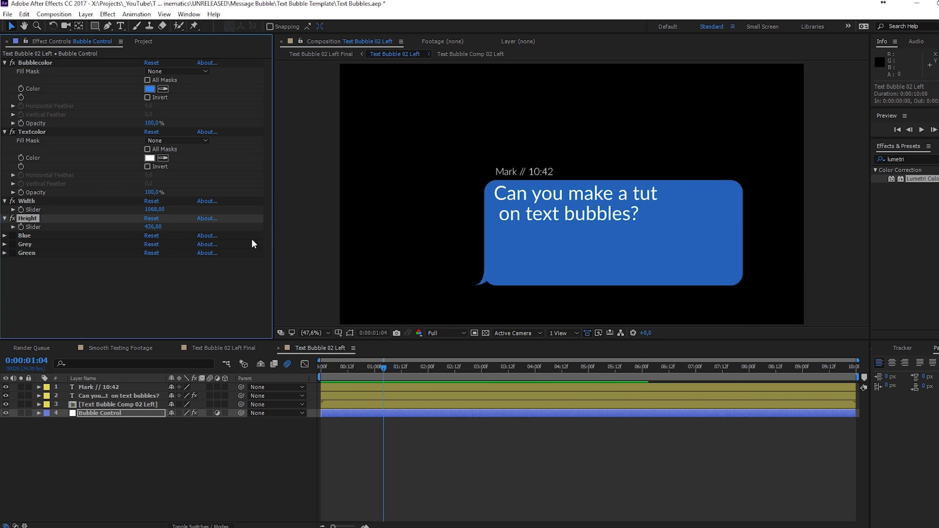
click(106, 348)
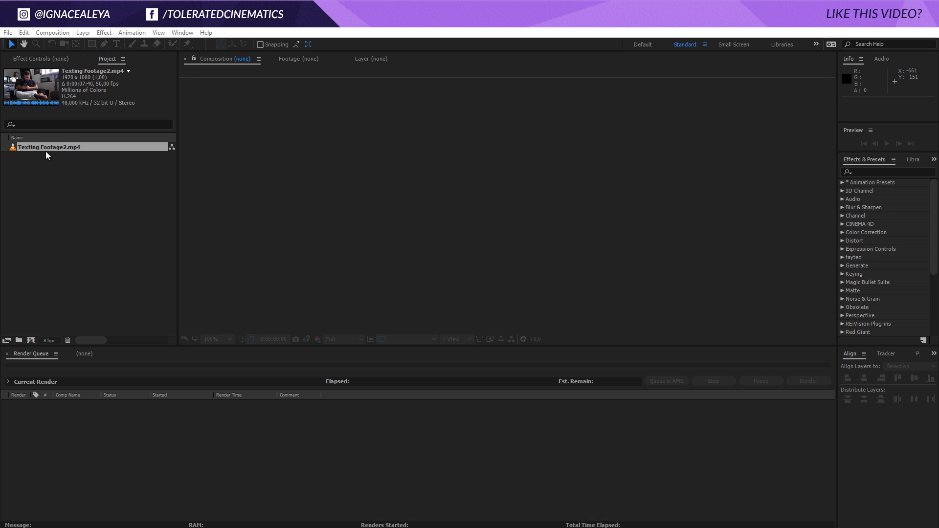
- Build a composition from Texting Footage2.mp4, view it at 50%, scrub its motion, and show the Tracker
drag(49, 149, 32, 342)
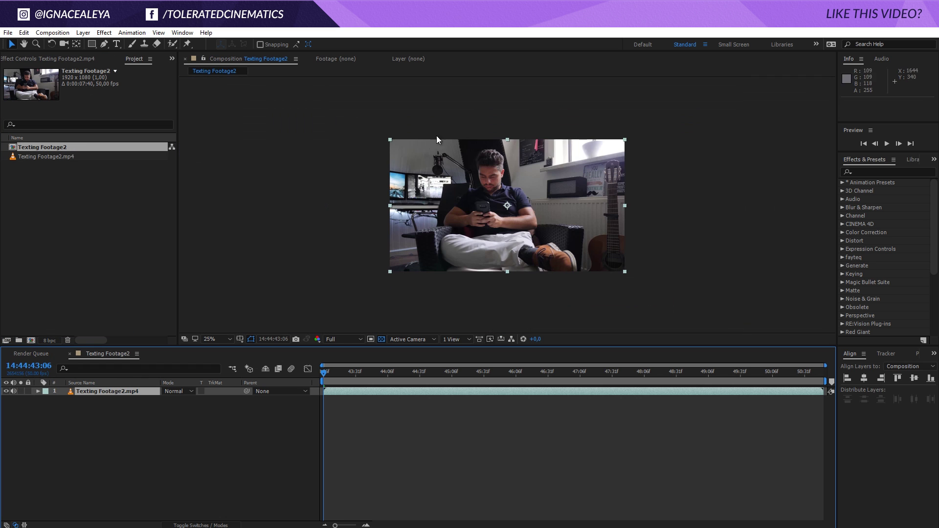
key(period)
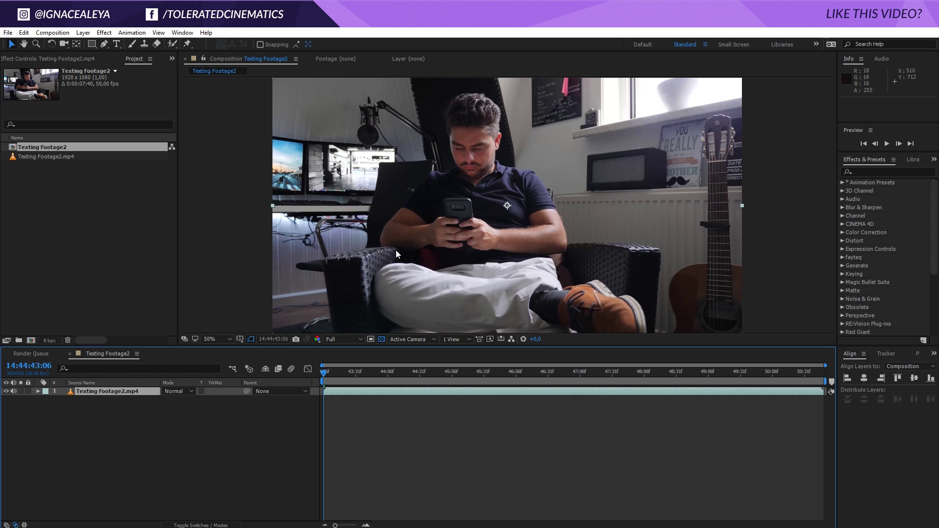
drag(366, 377, 783, 424)
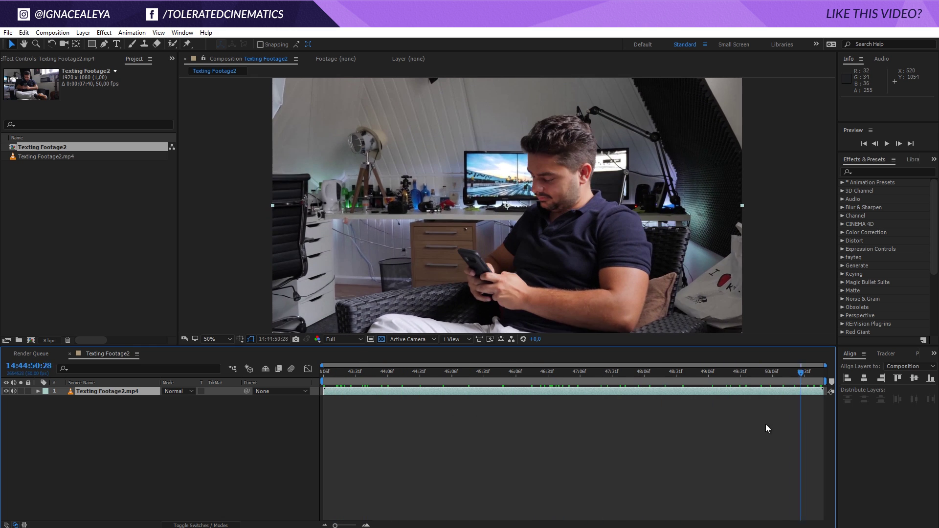
drag(548, 426, 321, 421)
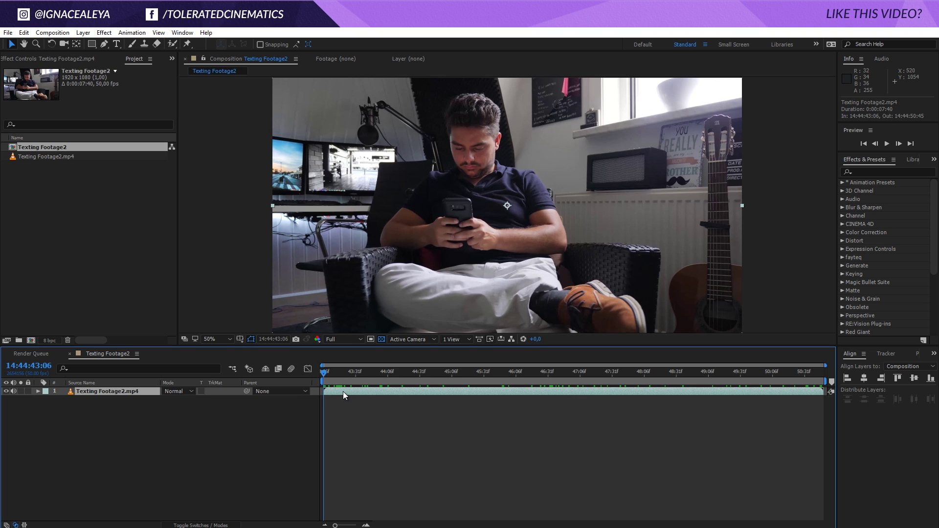
click(886, 354)
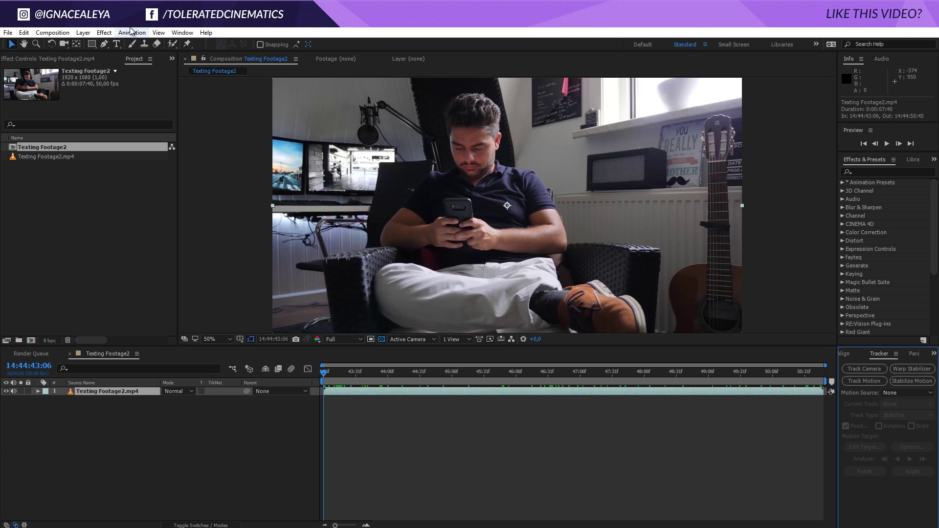
- Start 3D camera tracking on the footage and collapse the camera tracker's settings
click(182, 32)
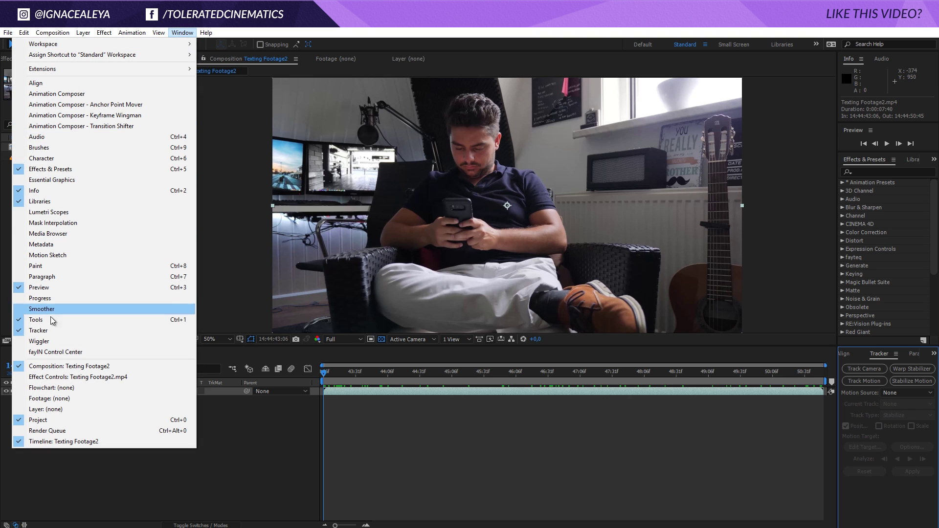
click(879, 371)
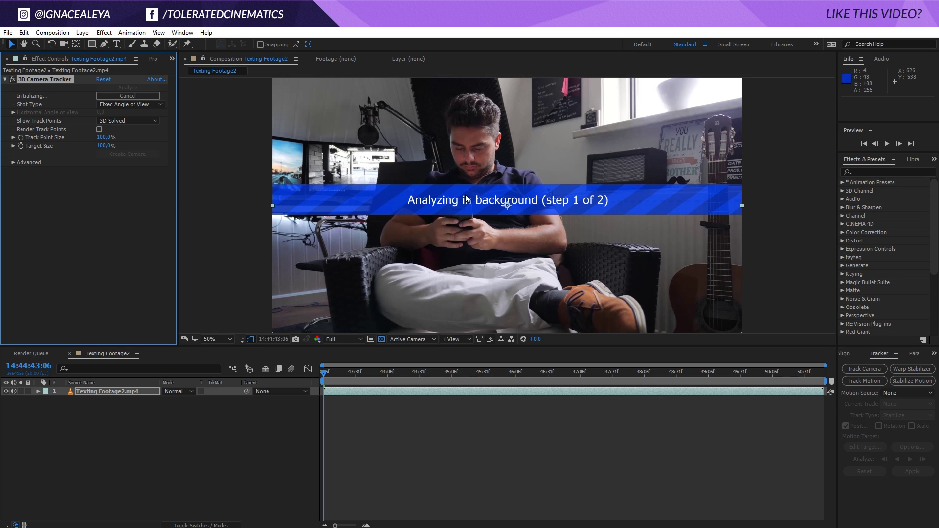
click(13, 163)
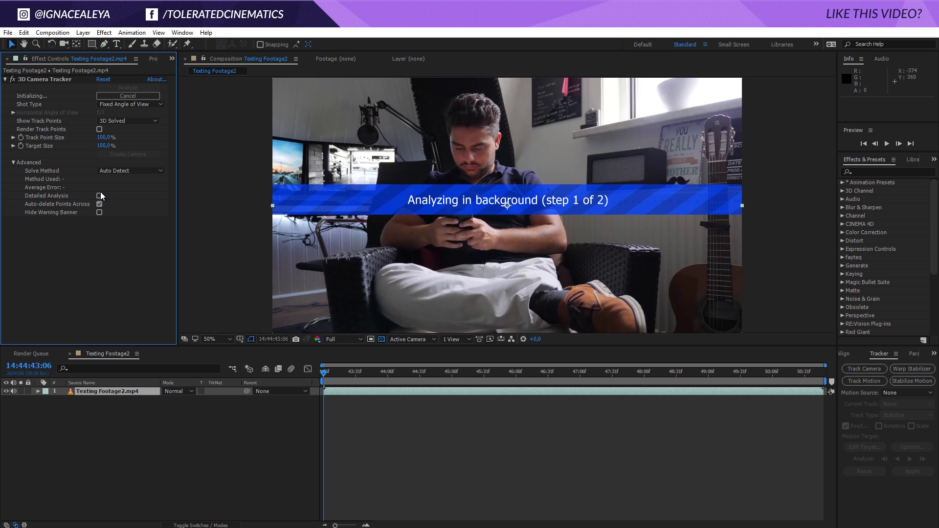
click(5, 80)
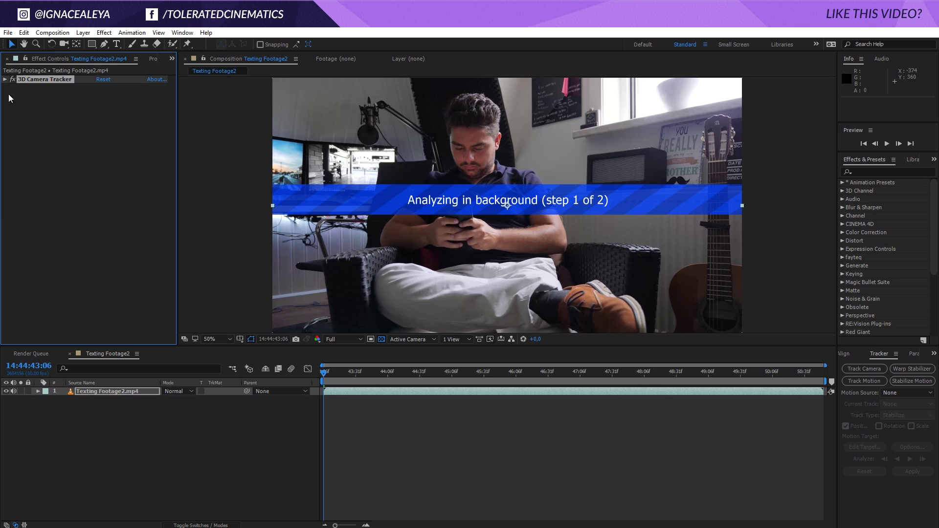
- Deselect the footage layer and begin a new composition for Text Bubble 01
click(175, 404)
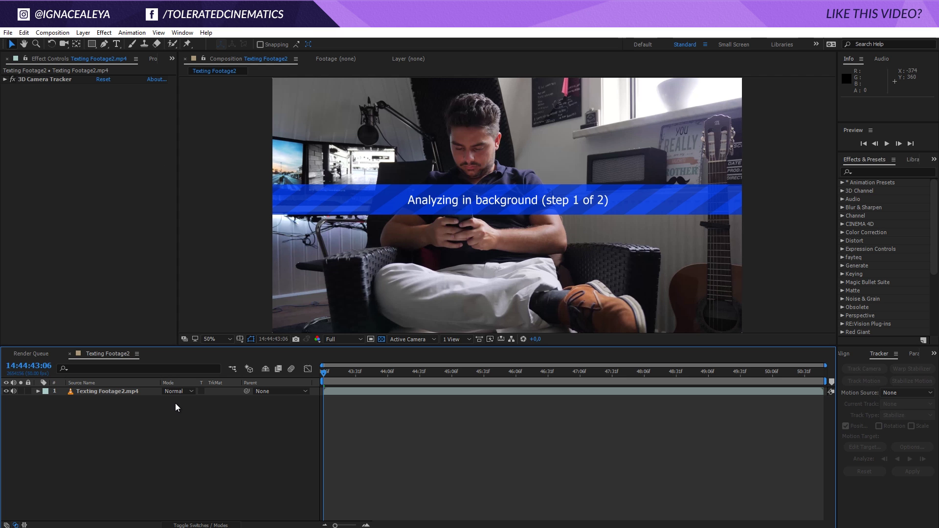
click(52, 32)
click(57, 39)
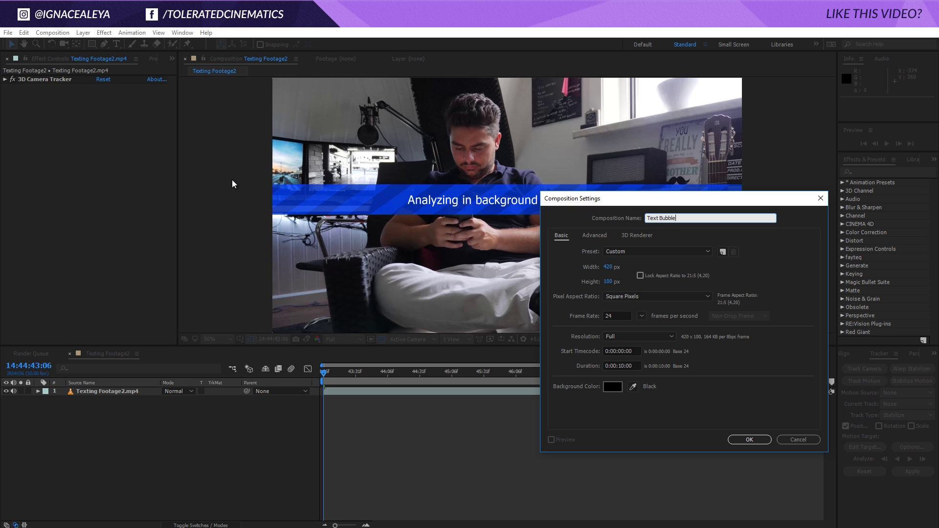
- Create the Text Bubble 01 composition at 1920×1080 and show its background as black
click(608, 267)
text(1920)
key(Tab)
text(1080)
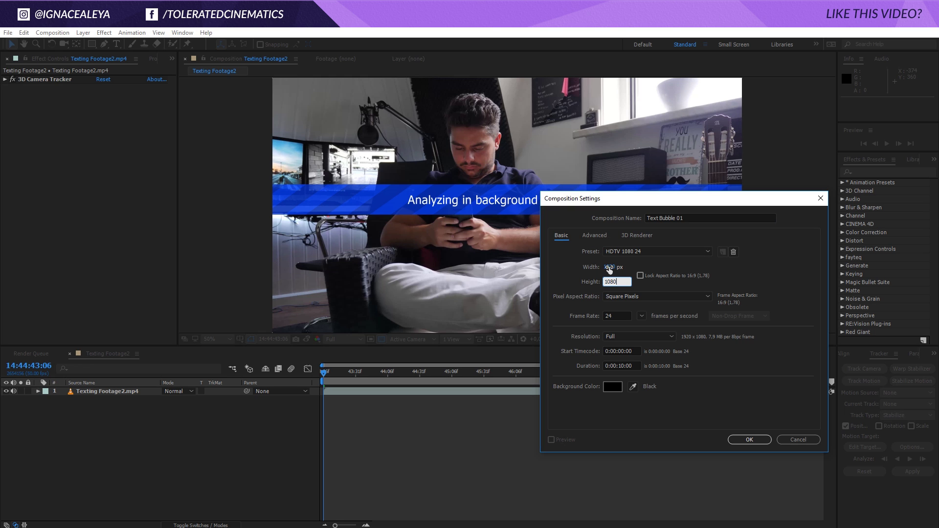
click(759, 441)
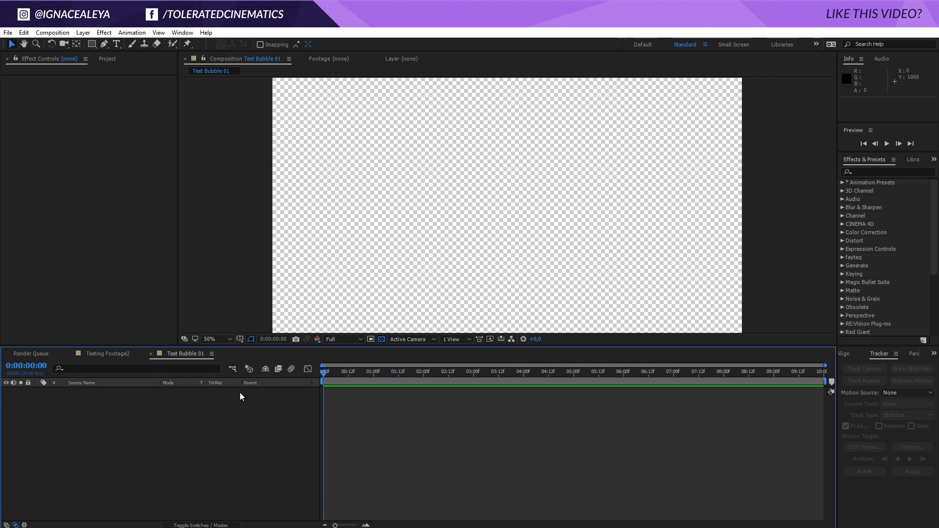
click(381, 339)
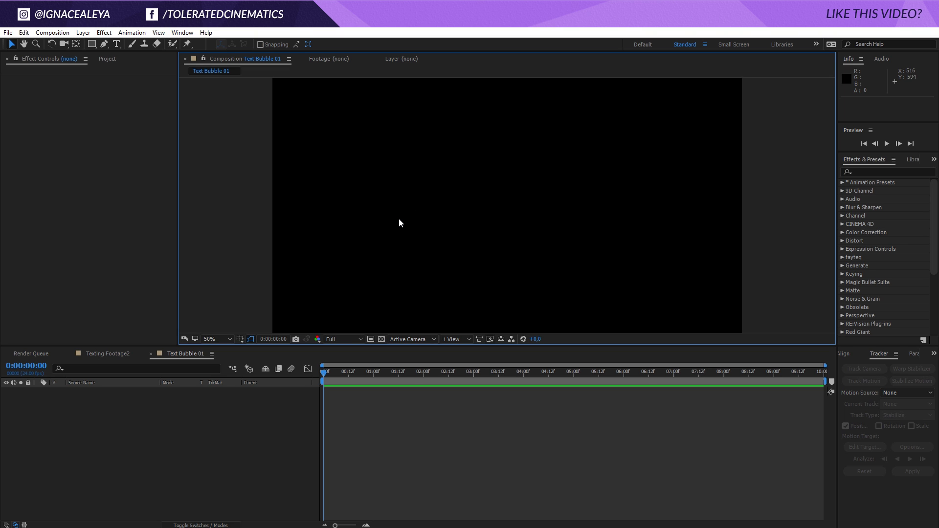
click(93, 45)
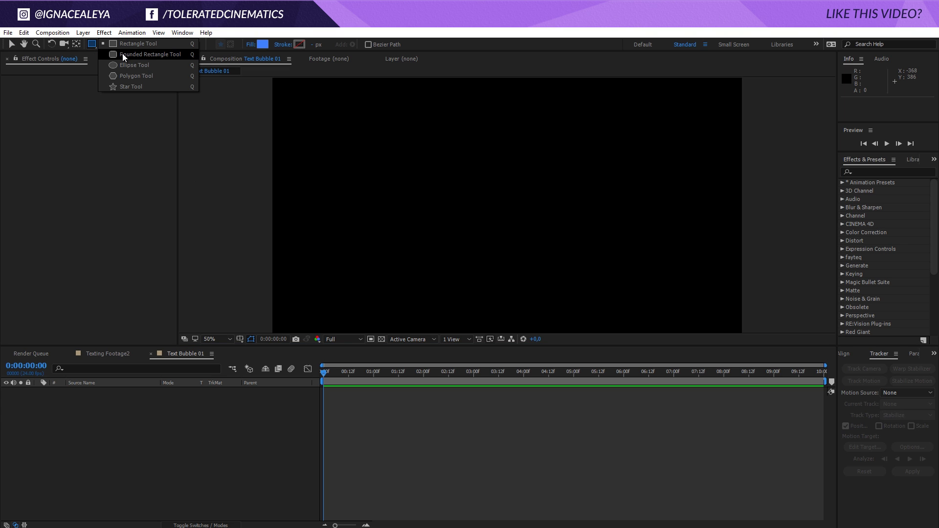
- Draw a rounded rectangle above the frame centre and set its roundness to 50
click(142, 55)
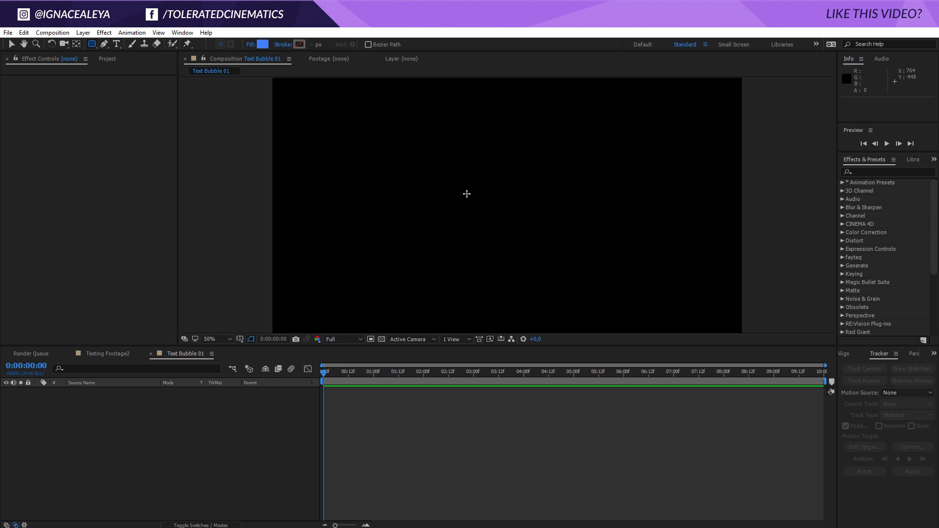
drag(362, 134, 566, 212)
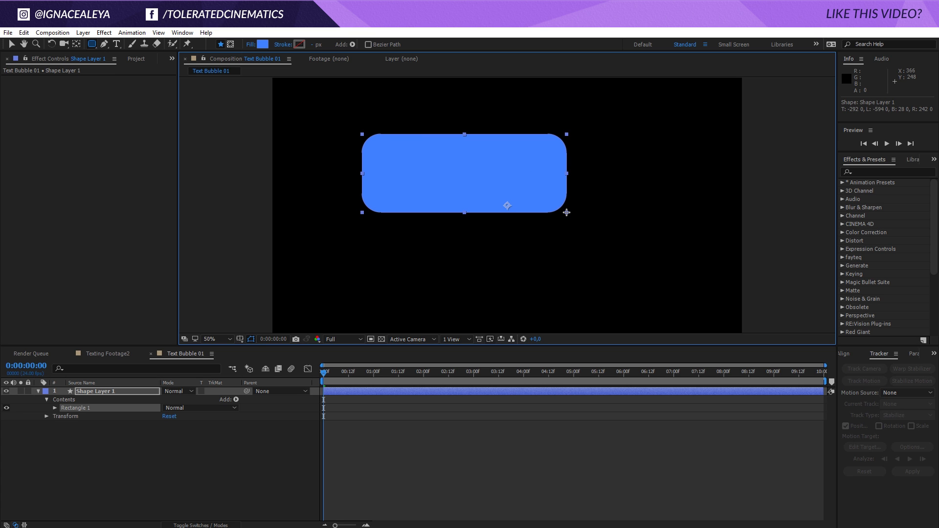
click(54, 409)
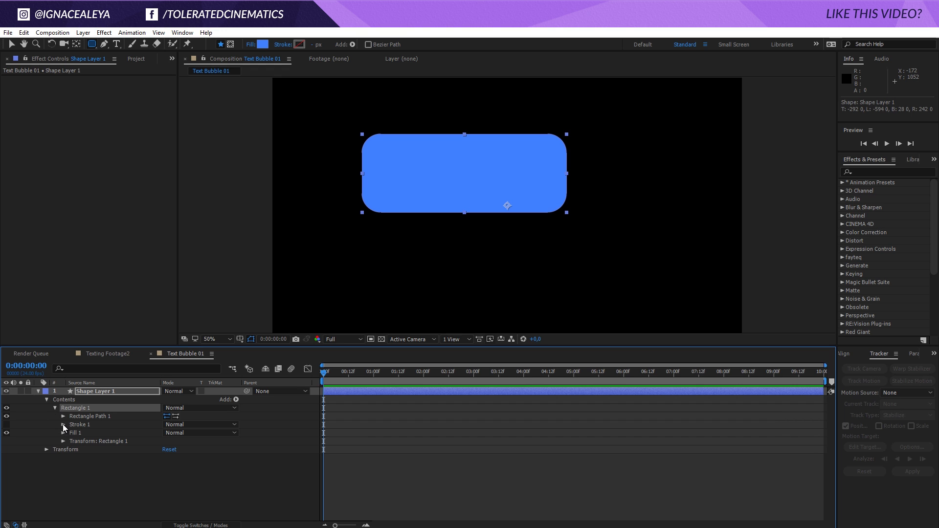
click(63, 416)
click(168, 440)
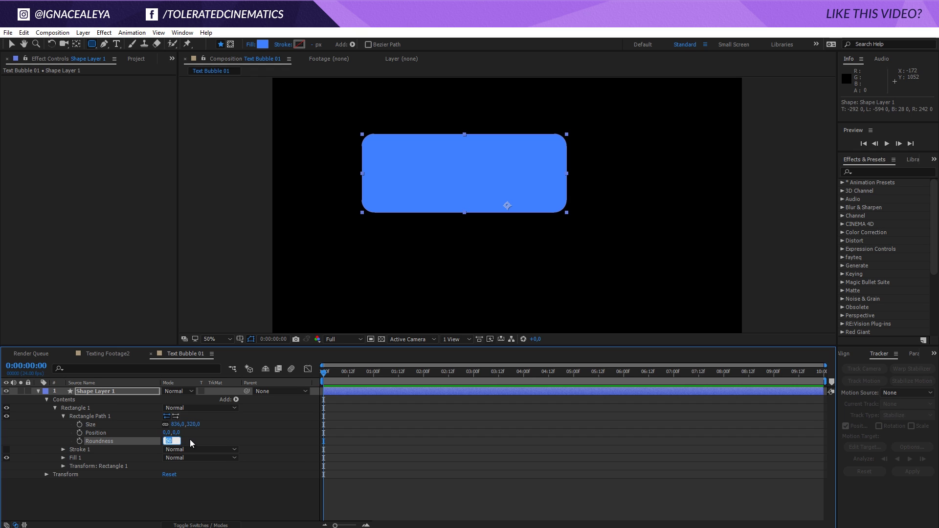
click(185, 442)
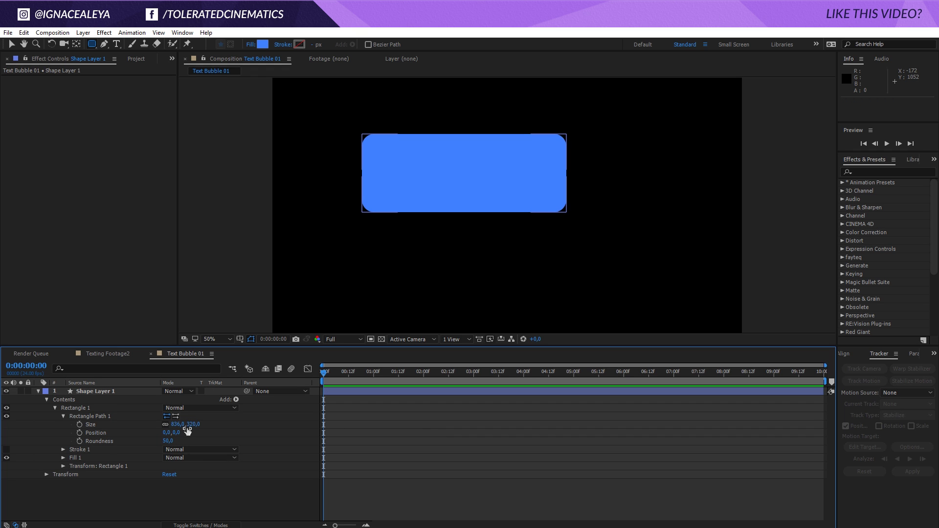
- Unlink the rectangle's size and resize it into a thin 707×109 bar
click(165, 425)
drag(179, 424, 230, 432)
key(F2)
key(v)
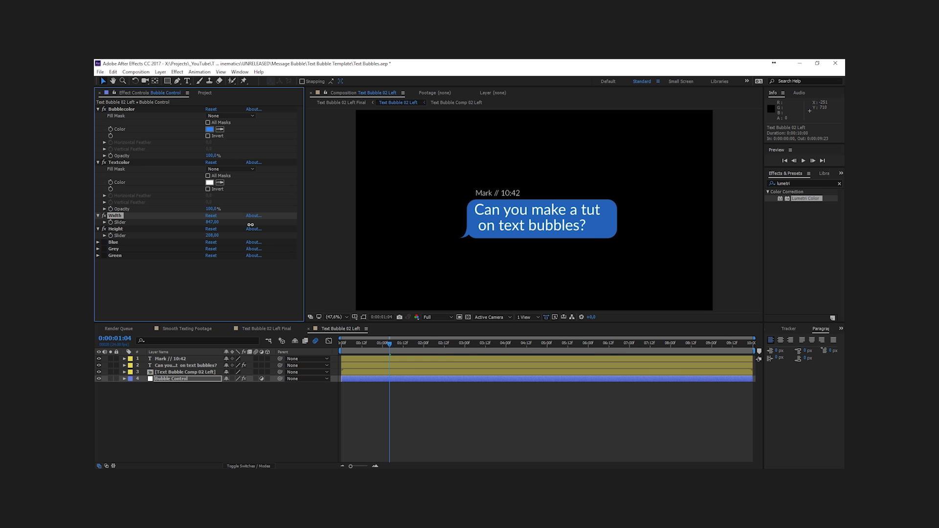
drag(250, 224, 313, 225)
drag(213, 235, 303, 237)
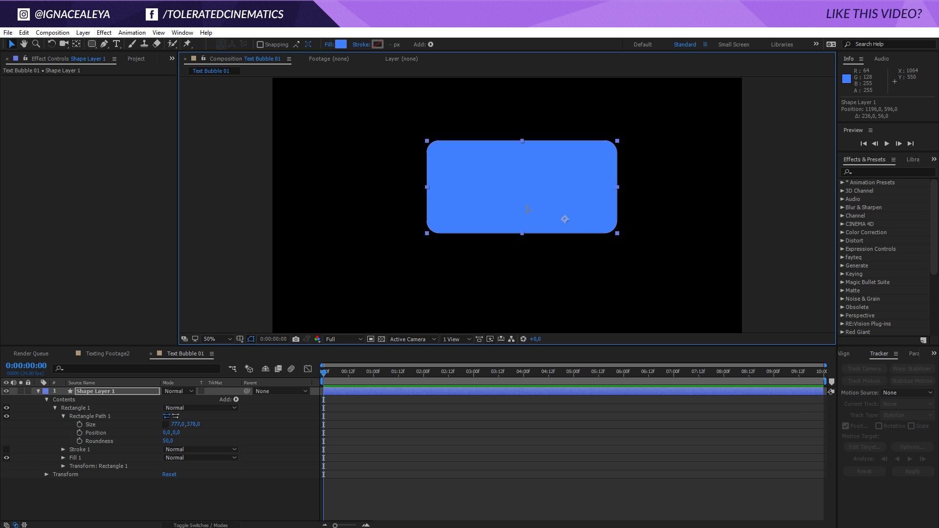
drag(615, 239, 585, 205)
key(ctrl+z)
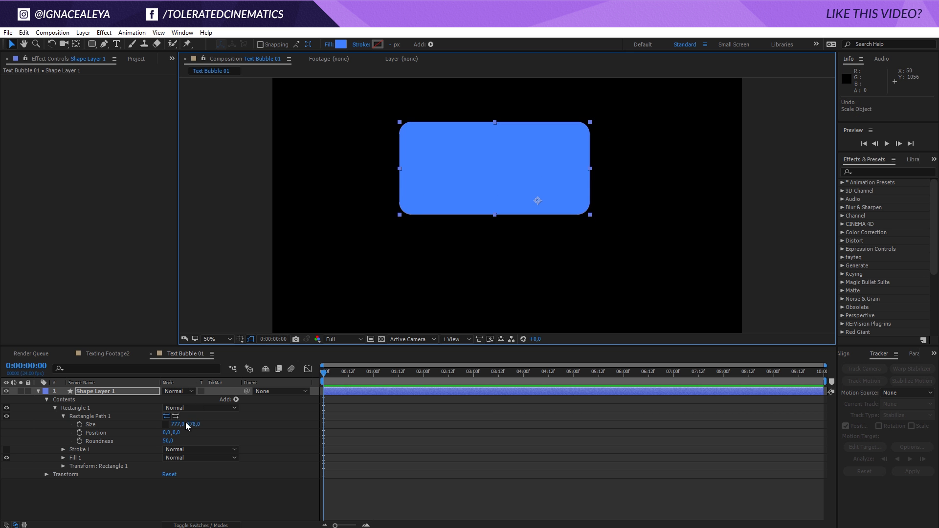
drag(191, 424, 145, 440)
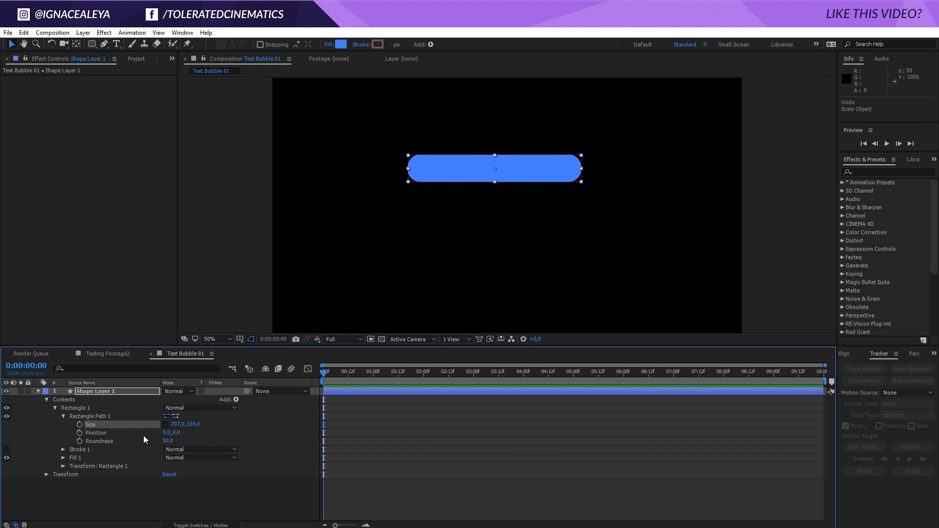
click(419, 432)
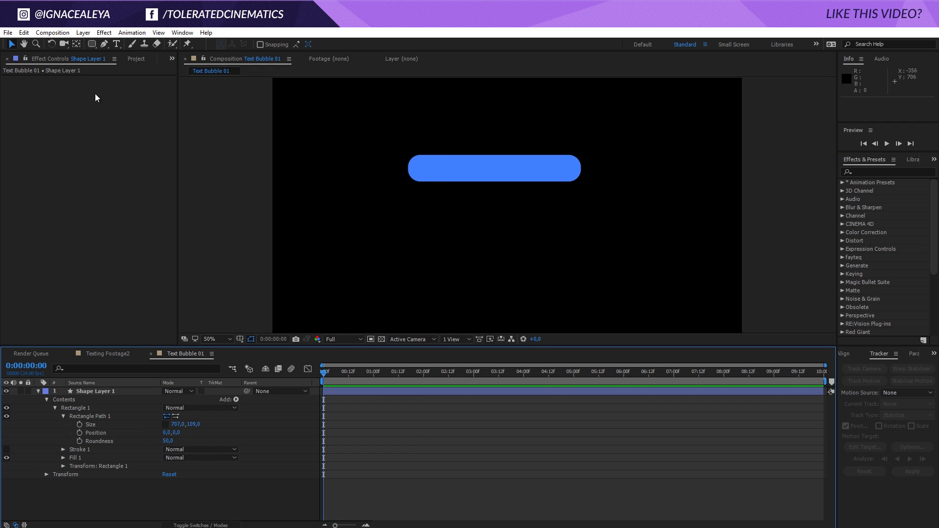
- Draw a curved tail shape with the Pen tool near the bar's left end
click(105, 43)
key(period)
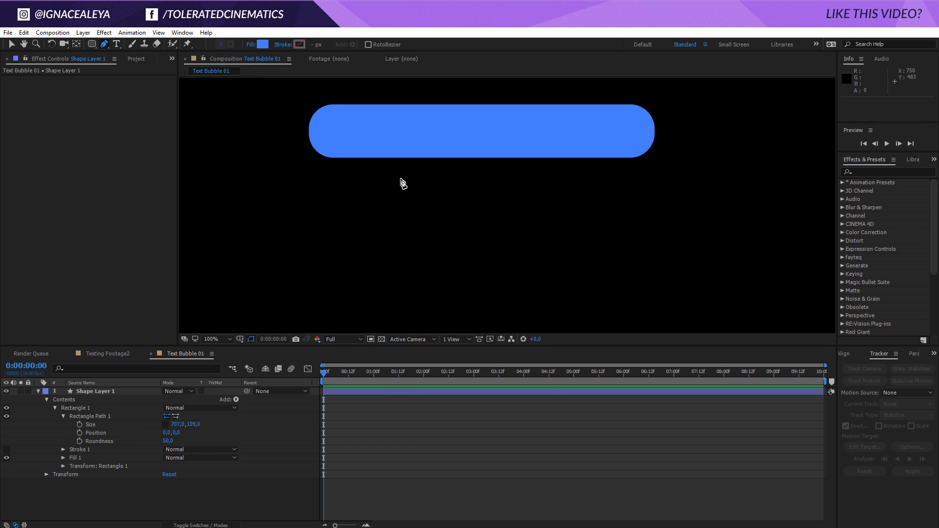
drag(326, 151, 480, 185)
key(period)
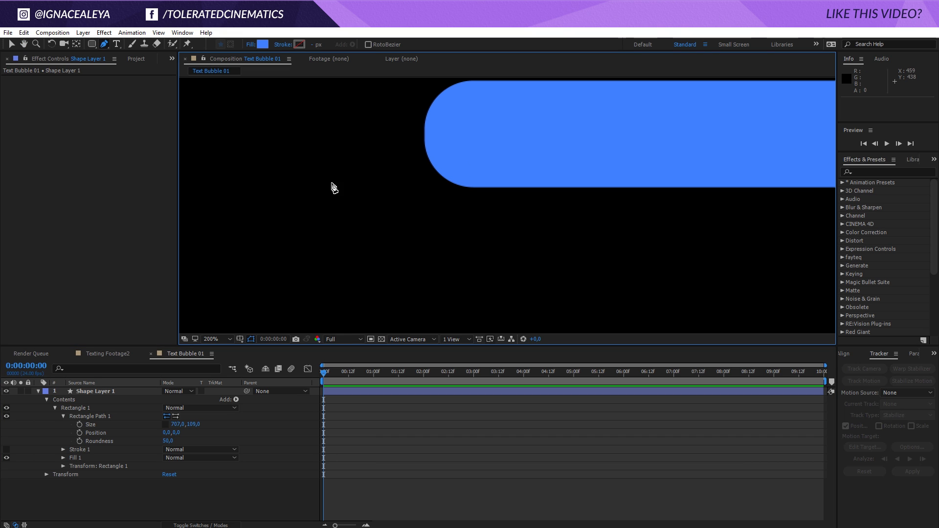
click(344, 189)
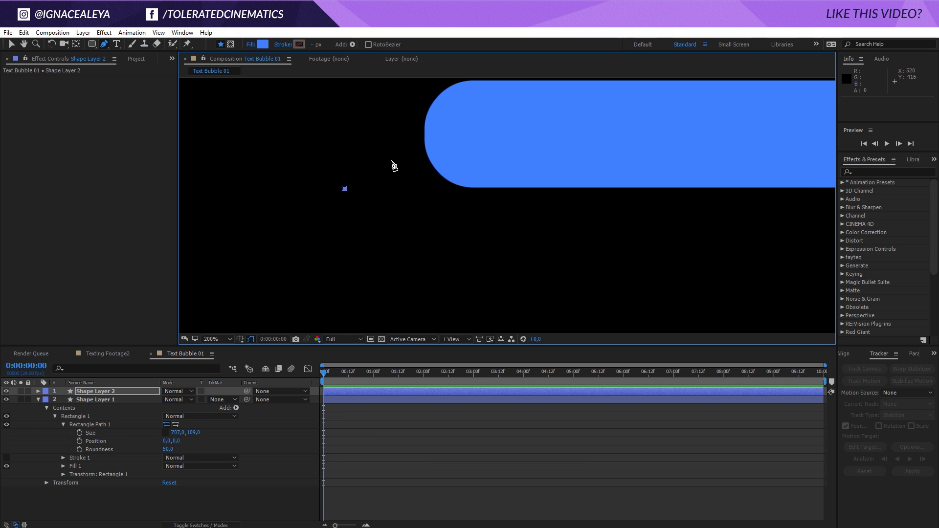
drag(389, 145, 390, 119)
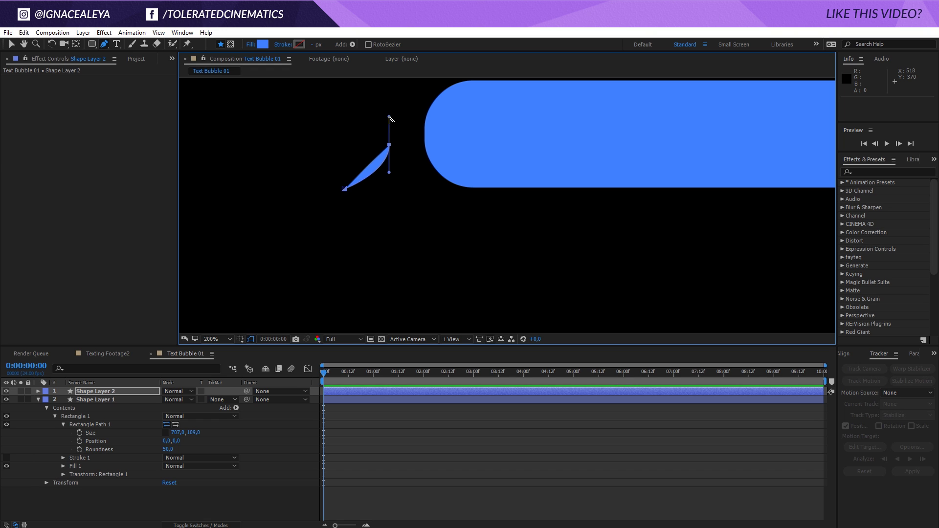
drag(393, 119, 393, 143)
click(415, 159)
mouse_move(344, 188)
mouse_down()
mouse_move(287, 192)
mouse_move(346, 193)
mouse_up()
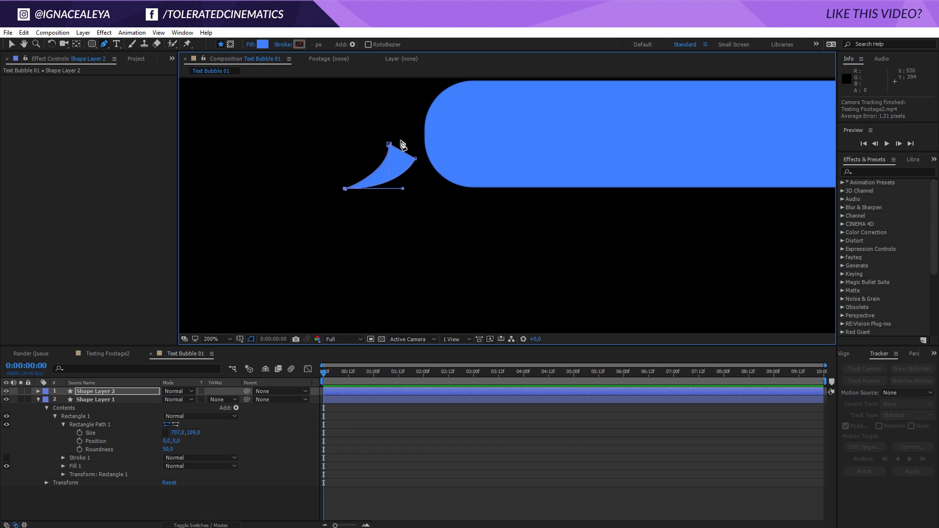
- Move the tail right so it joins the bubble's lower-left end
key(v)
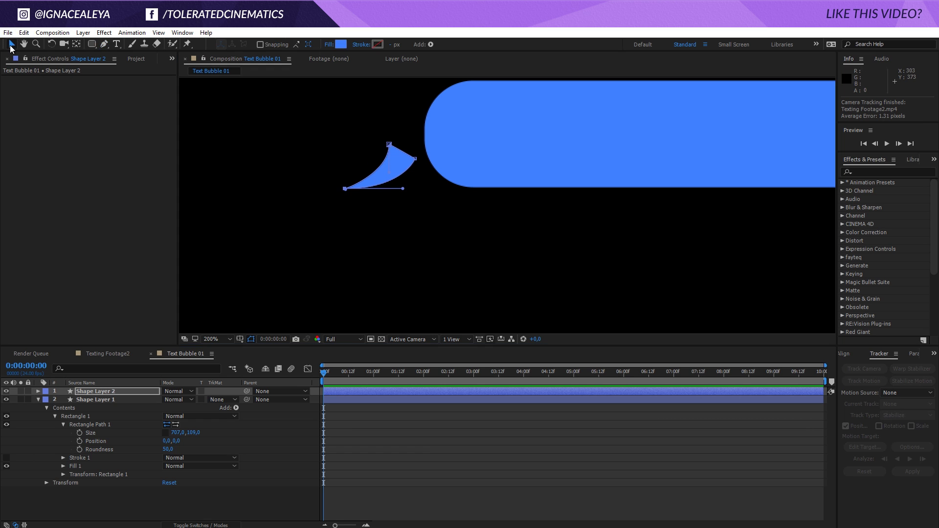
drag(415, 160, 415, 178)
key(ctrl+z)
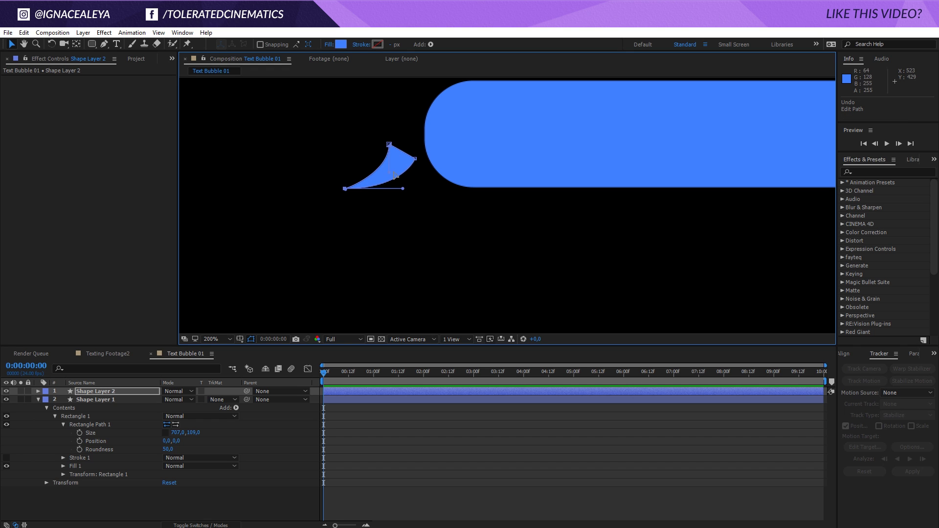
click(375, 182)
drag(380, 181, 417, 179)
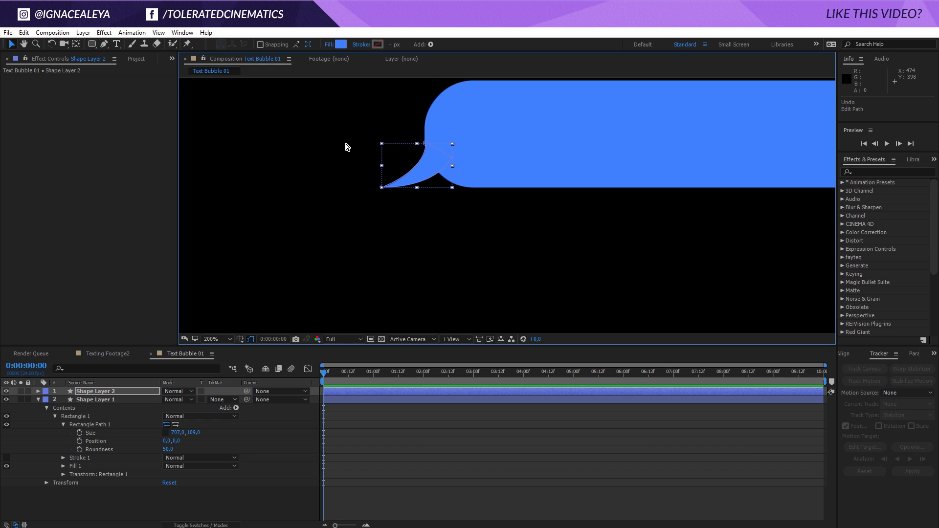
- Use the rulers and a temporary guide to check the bubble's bottom edge
key(ctrl+r)
drag(376, 81, 348, 191)
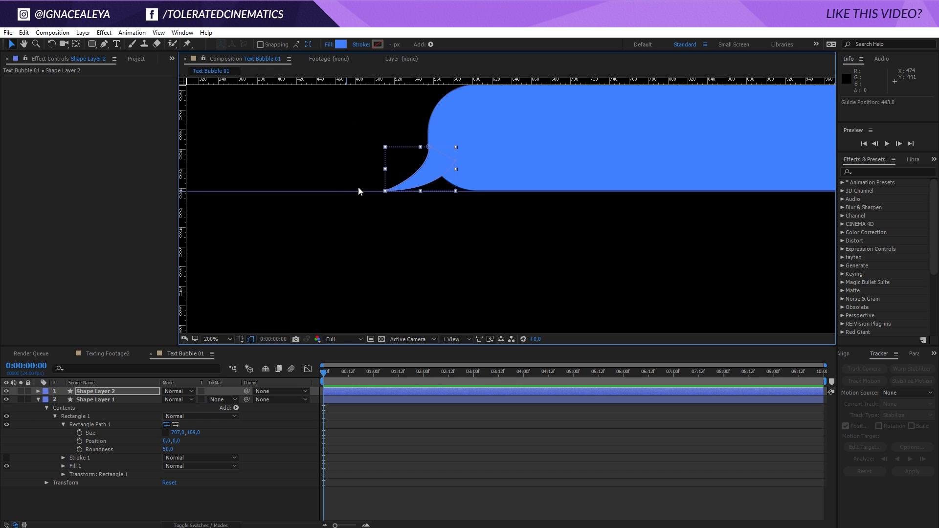
click(412, 197)
click(473, 482)
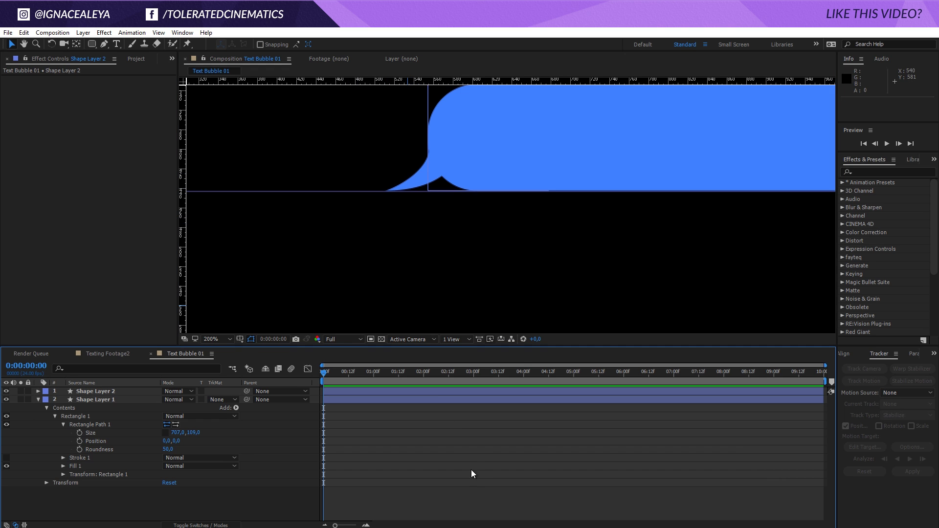
drag(314, 191, 317, 77)
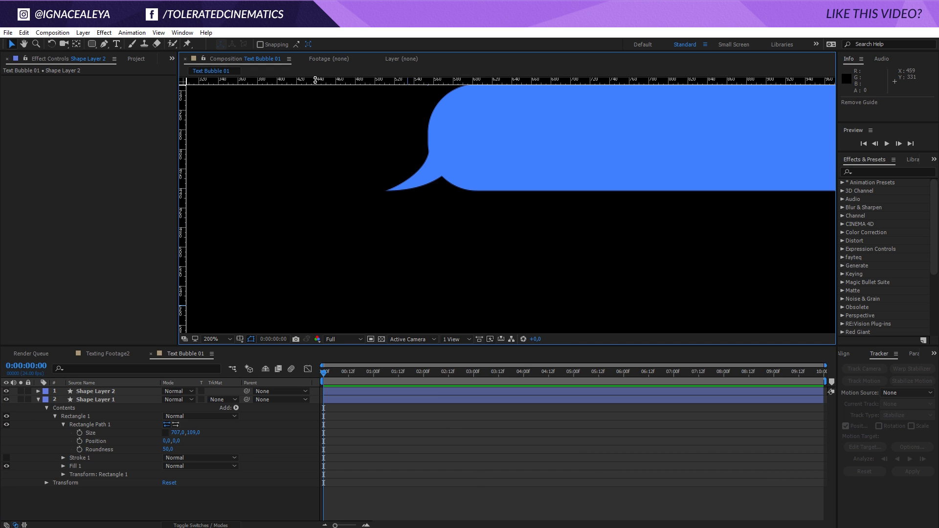
key(ctrl+r)
- Reshape the tail's corner point and curve so it sits flush with the bubble's bottom
scroll(538, 169, down, 2)
drag(538, 169, 405, 183)
scroll(436, 176, down, 2)
key(v)
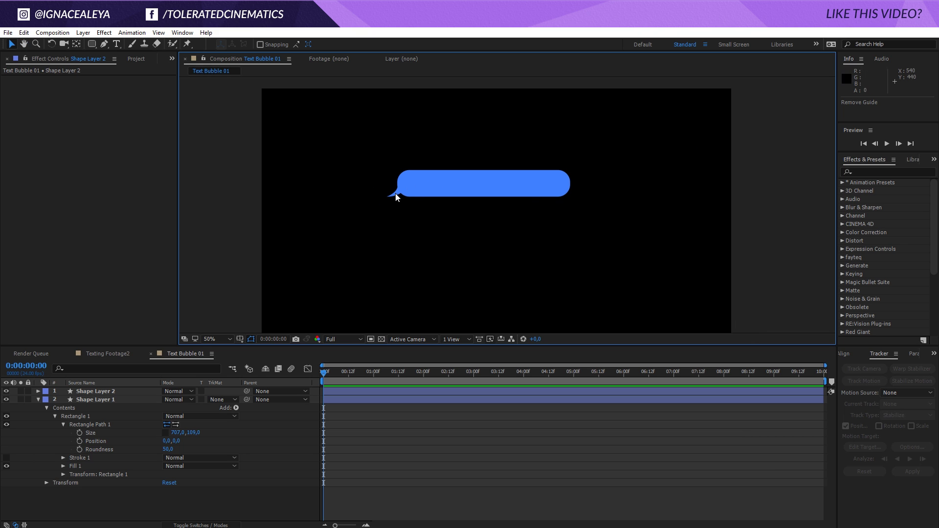
scroll(374, 200, up, 4)
drag(552, 191, 811, 200)
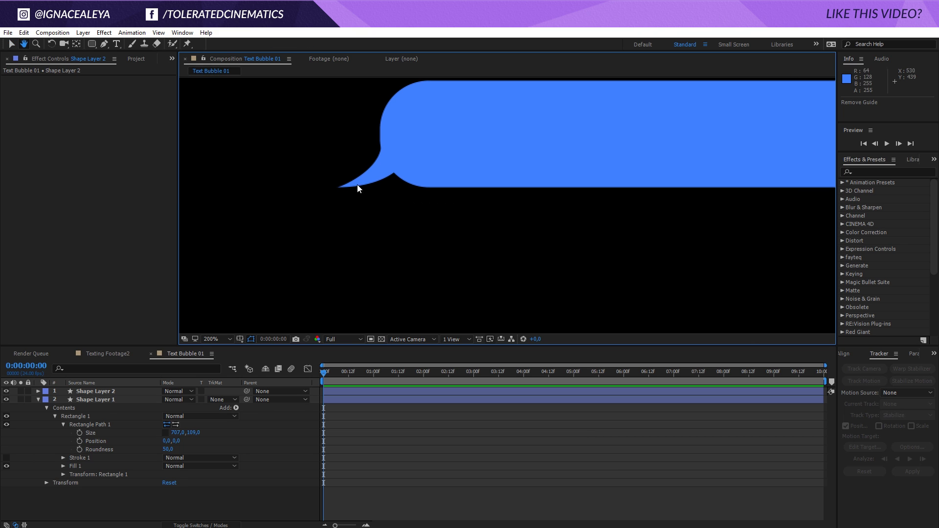
key(a)
click(339, 187)
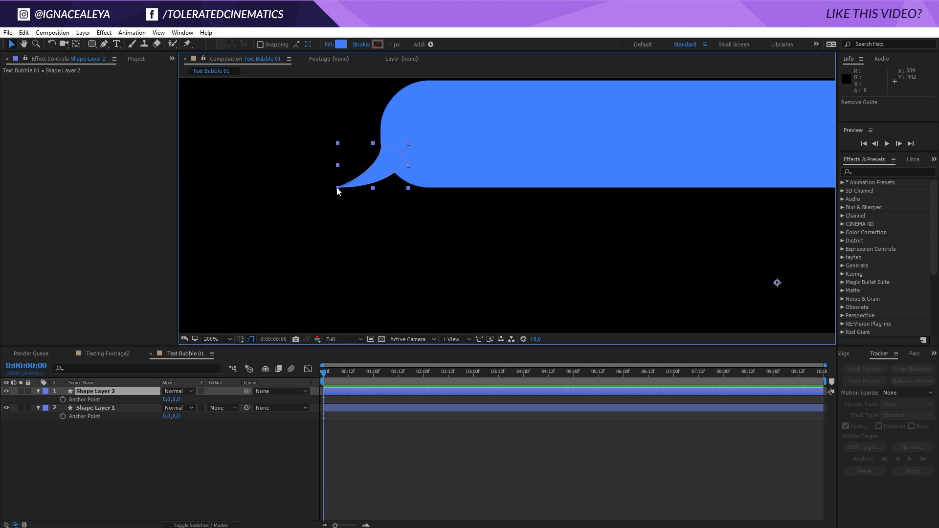
key(a)
key(g)
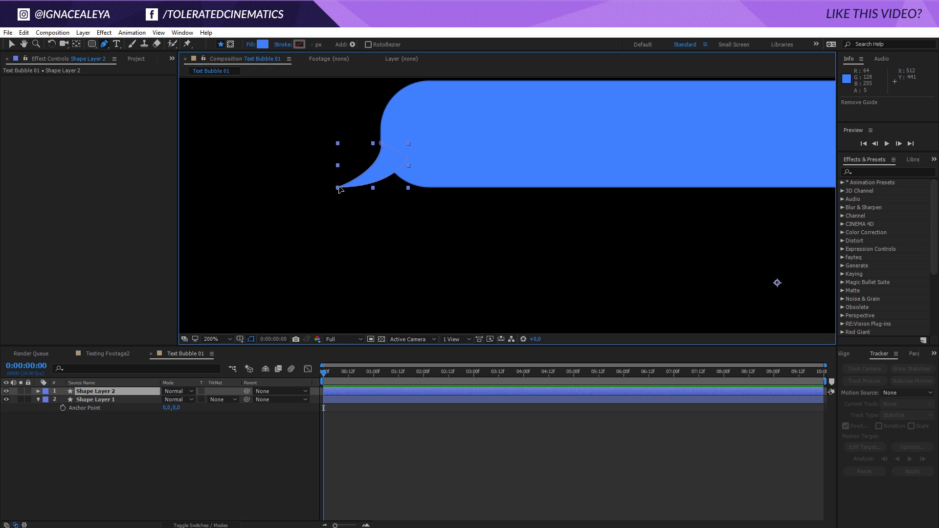
click(337, 187)
drag(338, 188, 361, 187)
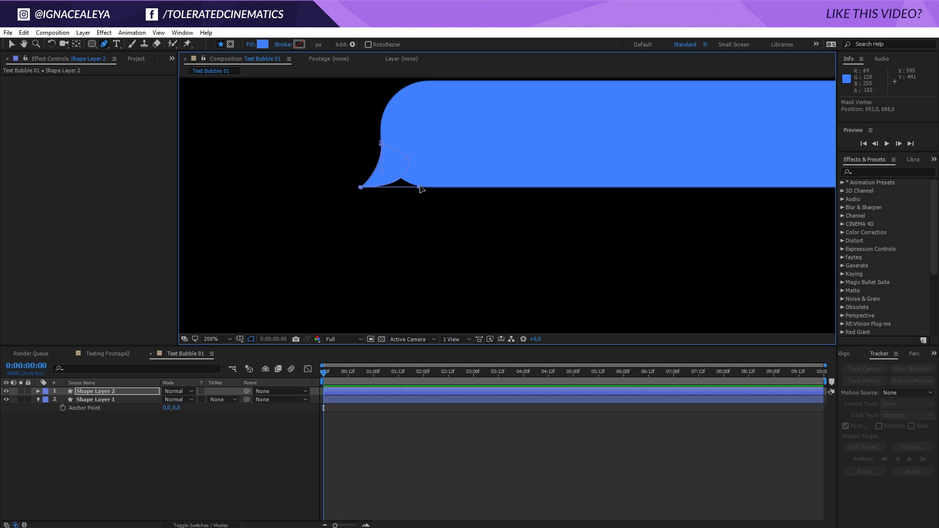
drag(419, 190, 388, 187)
- Duplicate the tail layer Shape Layer 2
click(423, 447)
key(slash)
key(h)
mouse_move(528, 225)
mouse_down()
mouse_move(382, 241)
mouse_move(405, 218)
mouse_up()
key(g)
key(comma)
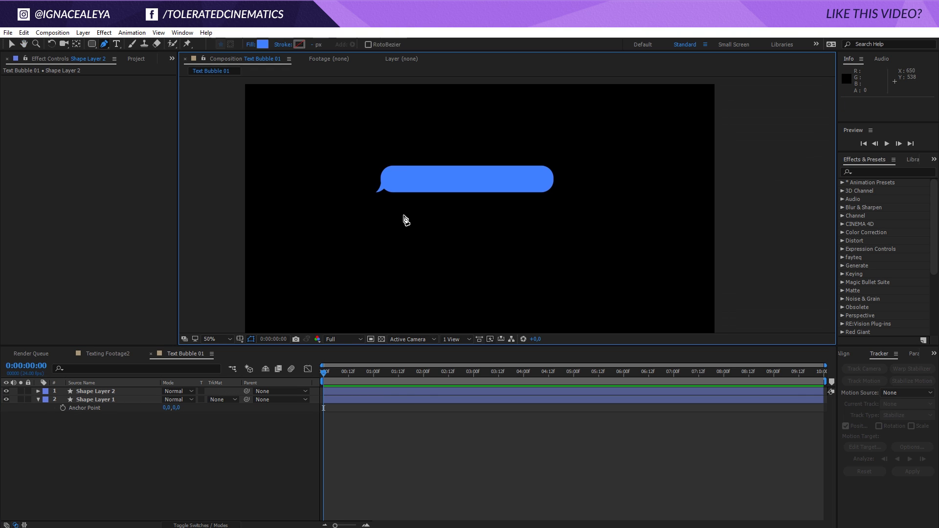
click(125, 390)
key(ctrl+d)
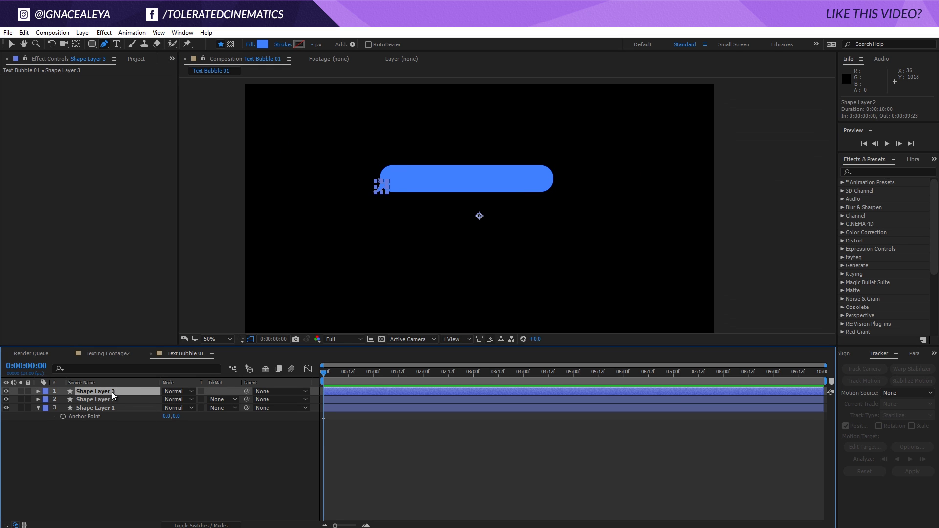
- Flip the duplicated tail horizontally and move it to the bubble's right end
key(period)
drag(294, 186, 412, 196)
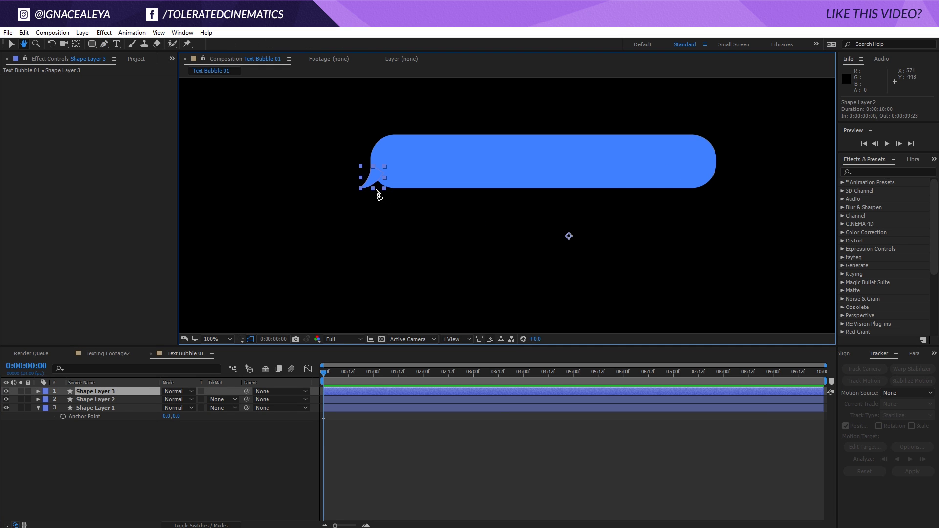
right_click(368, 179)
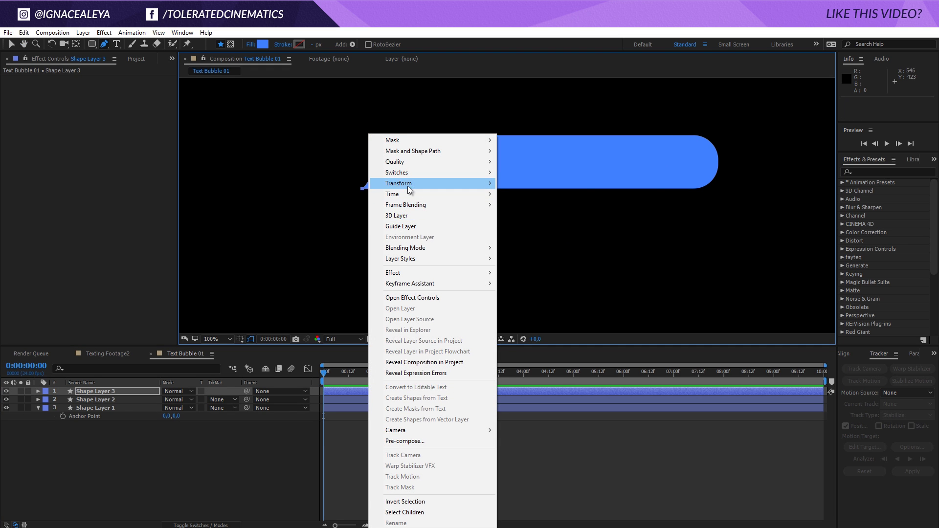
mouse_move(407, 184)
click(291, 265)
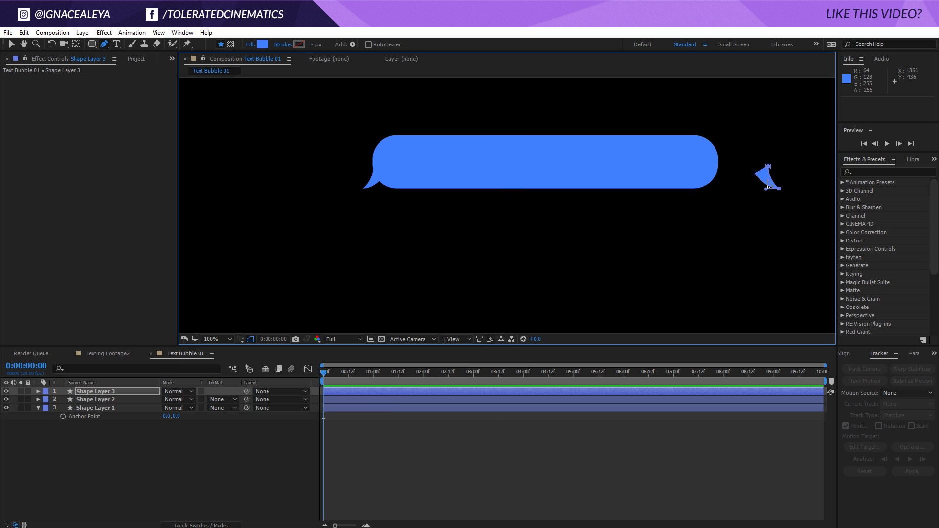
click(724, 180)
key(ctrl+z)
key(v)
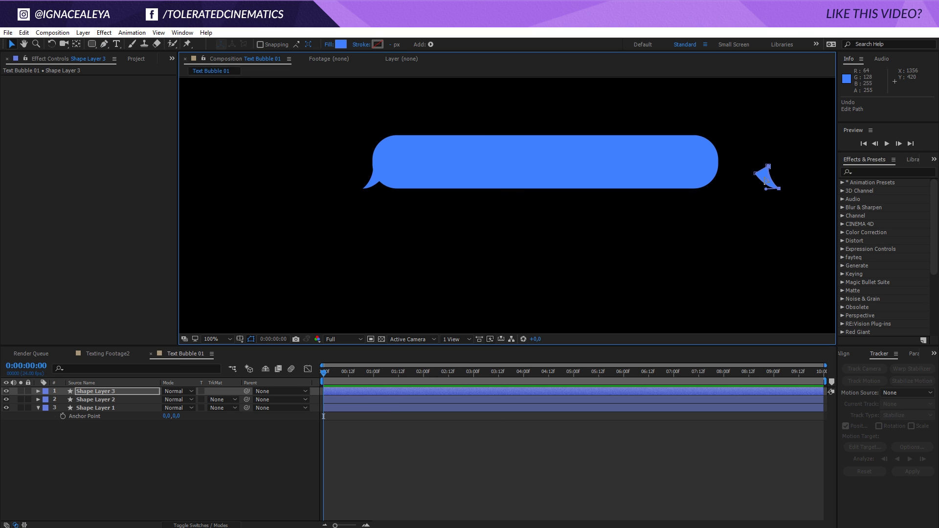
drag(762, 180, 716, 181)
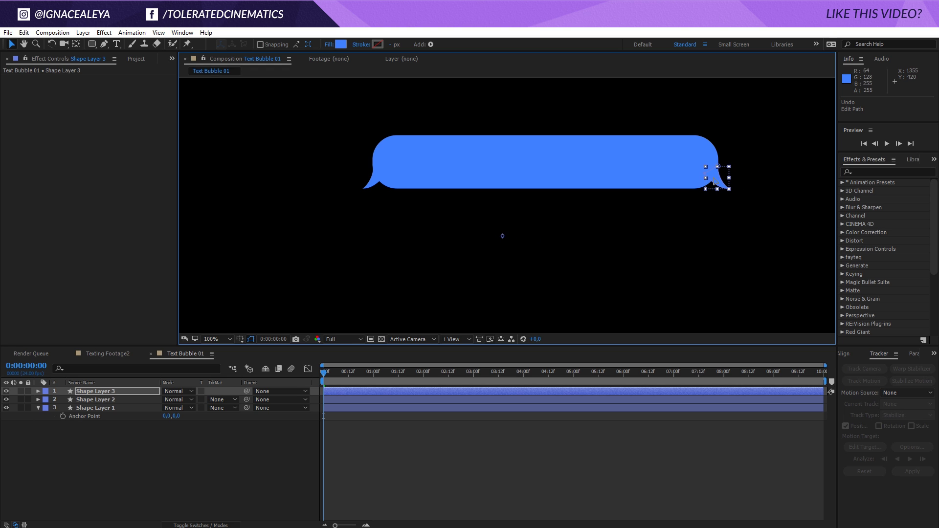
- Hide the right-side tail copy and select Shape Layers 1 and 2
click(600, 438)
click(7, 391)
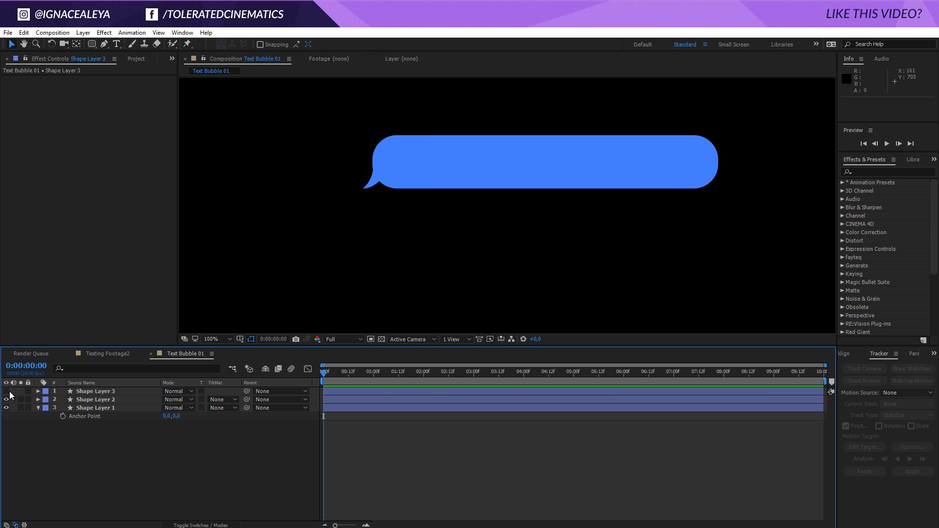
scroll(587, 196, down, 2)
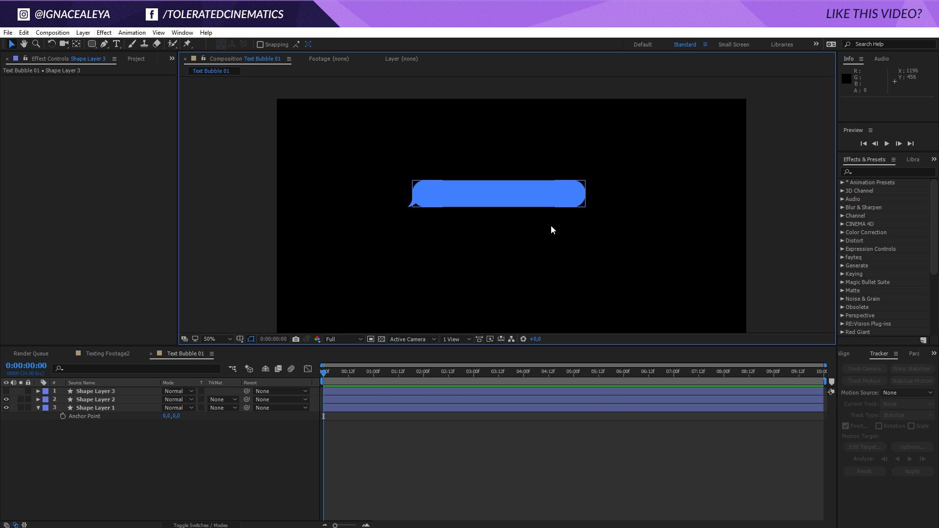
click(109, 401)
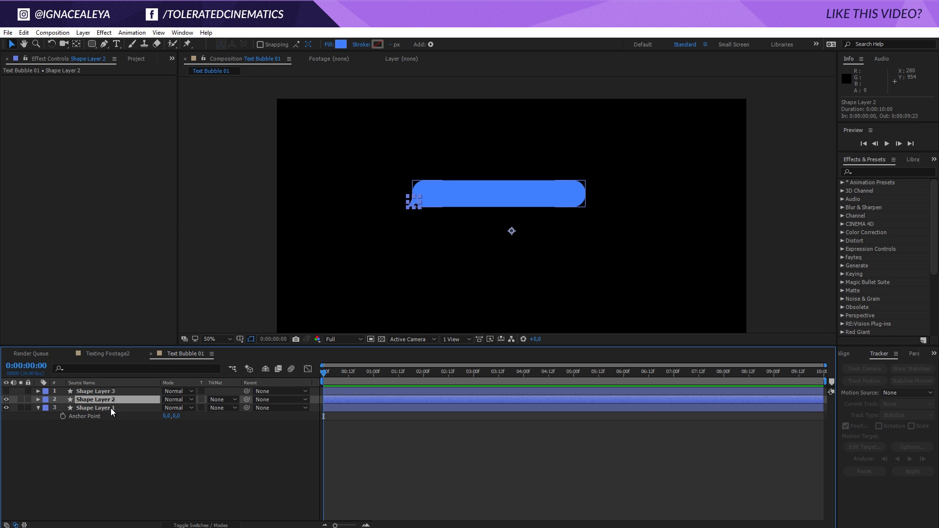
ctrl+click(110, 409)
scroll(491, 265, up, 2)
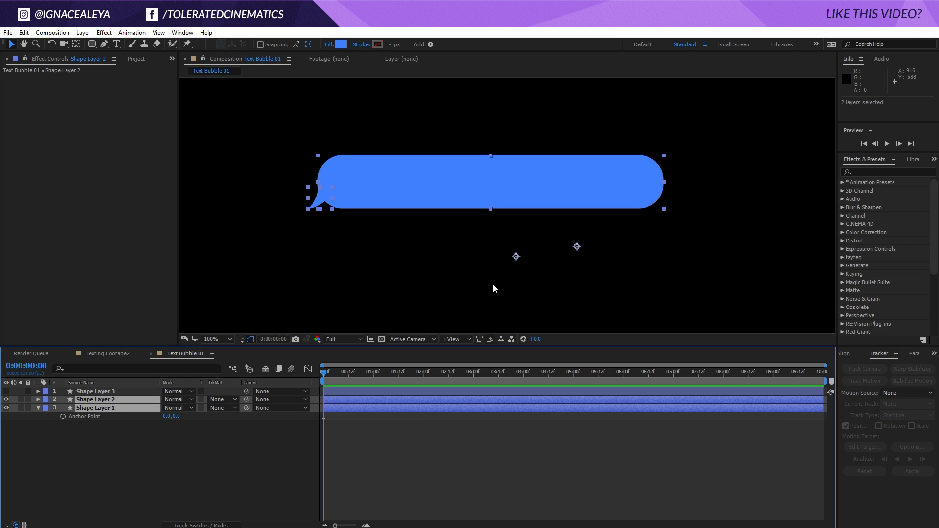
- Pre-compose the selected bubble and tail layers as 'Bubble 01'
click(83, 32)
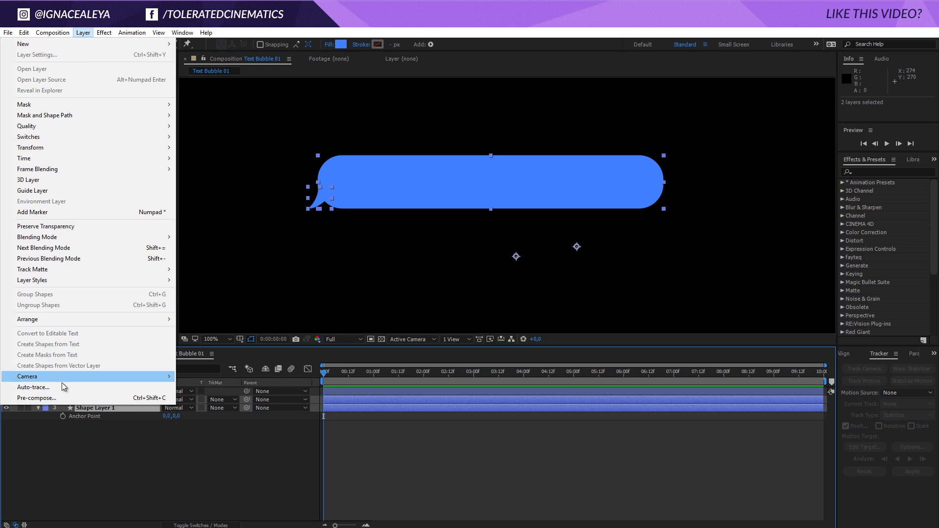
click(60, 396)
text(Bubble 01)
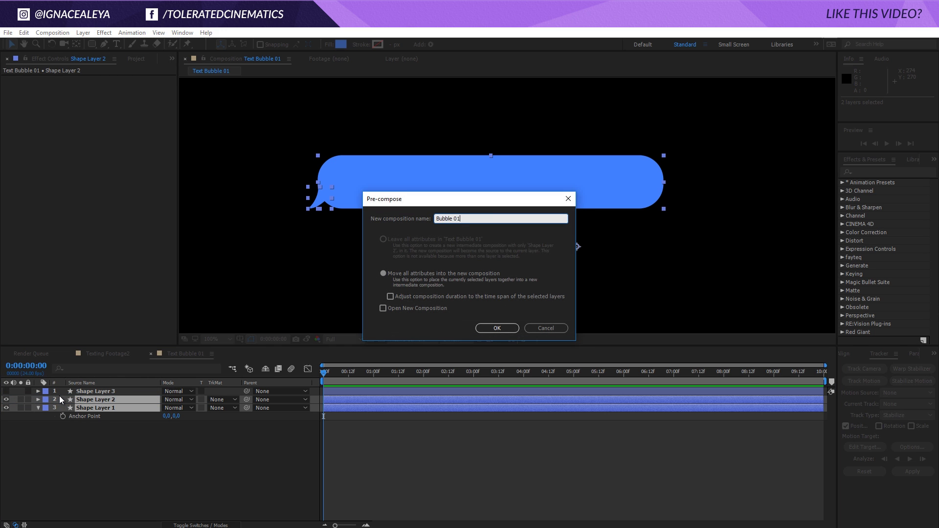
key(Return)
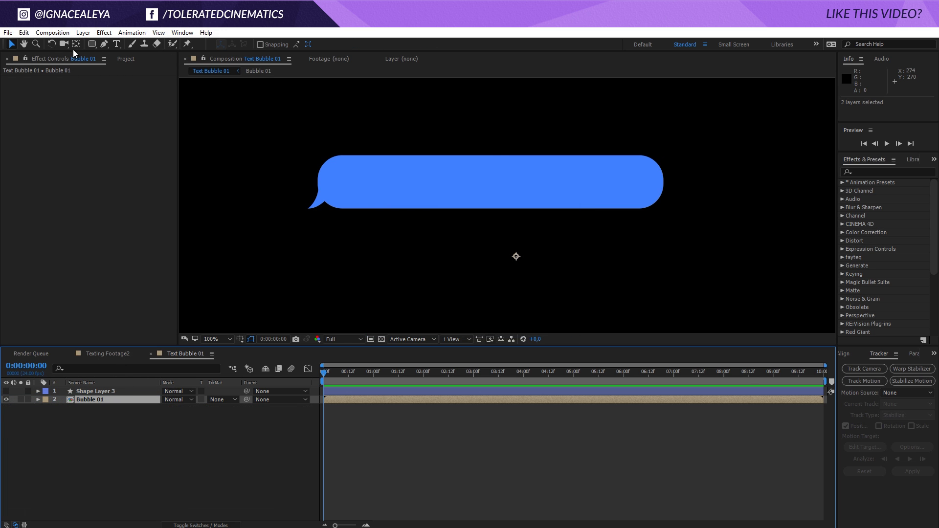
- Apply a Fill effect to Bubble 01 with green colour 48DC2F
click(103, 32)
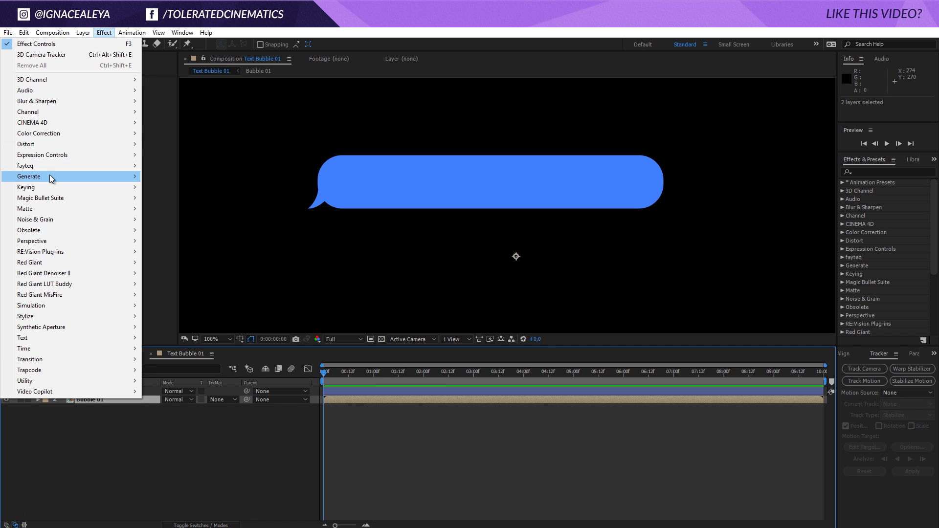
mouse_move(51, 175)
click(164, 338)
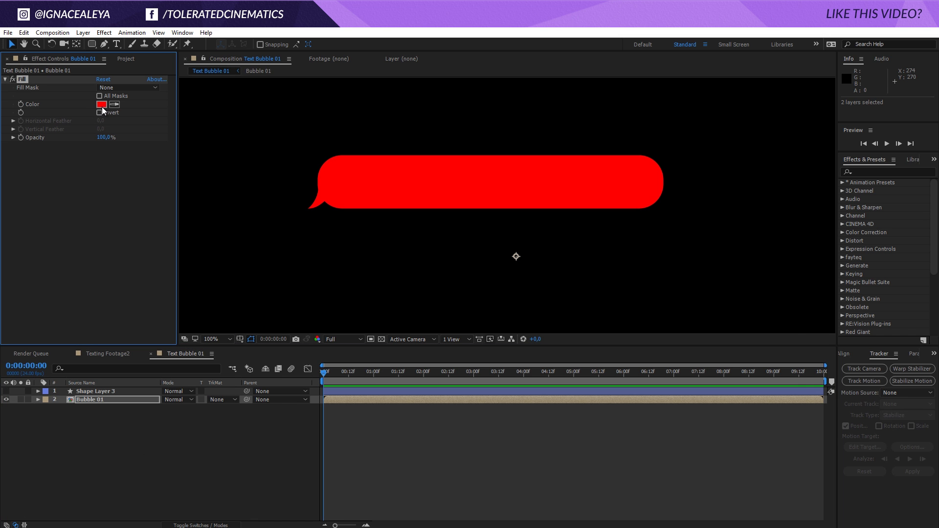
click(101, 104)
drag(587, 308, 507, 320)
drag(703, 344, 702, 384)
drag(659, 324, 657, 315)
click(753, 299)
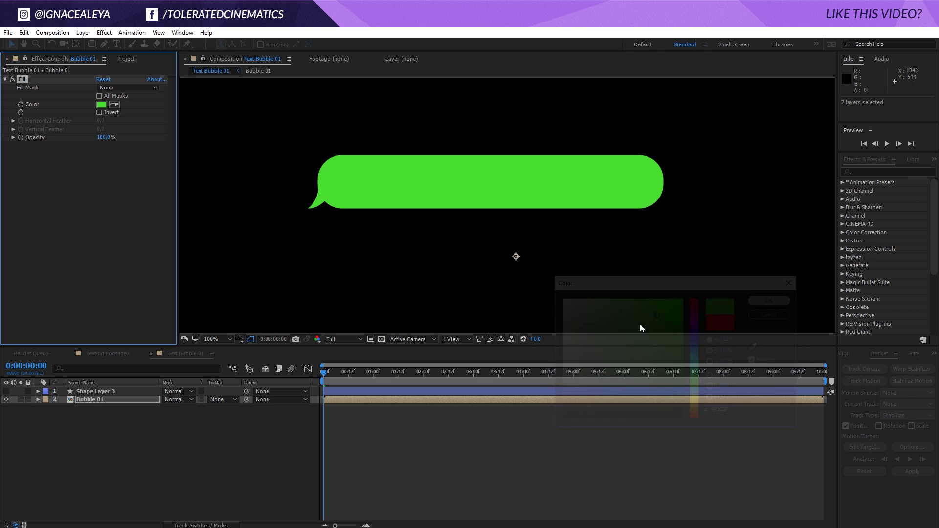
- Type 'Hello, how are you?' as a new text layer on the green bubble
key(ctrl+t)
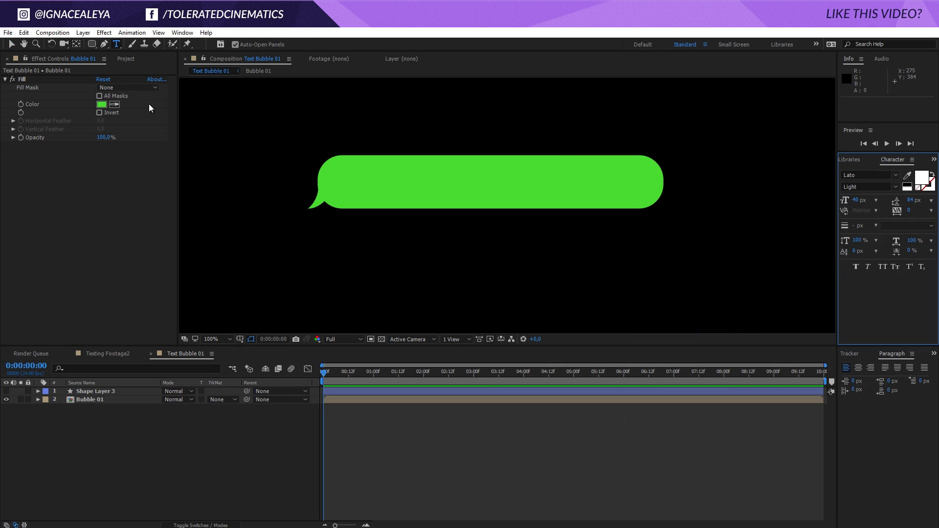
click(396, 191)
text(Hello, how are you?)
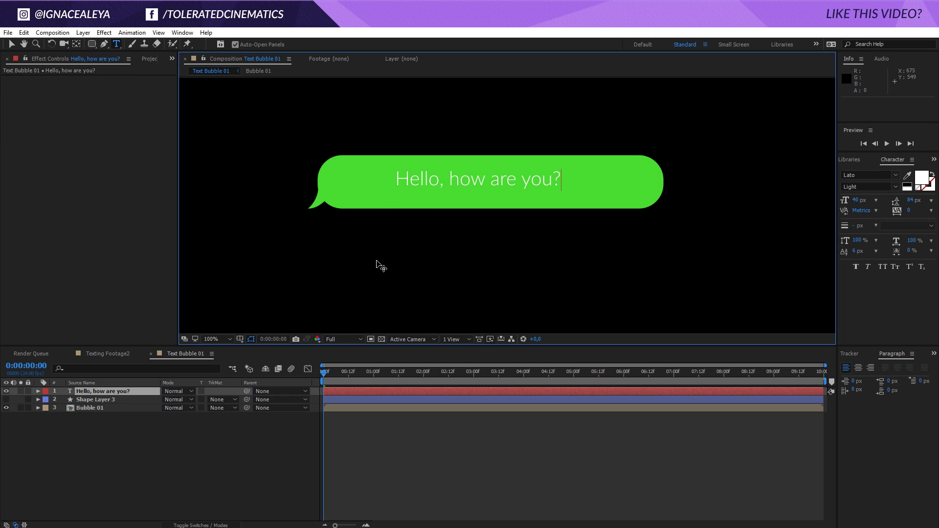
- Set the message to Regular font style in black (#000000)
key(ctrl+a)
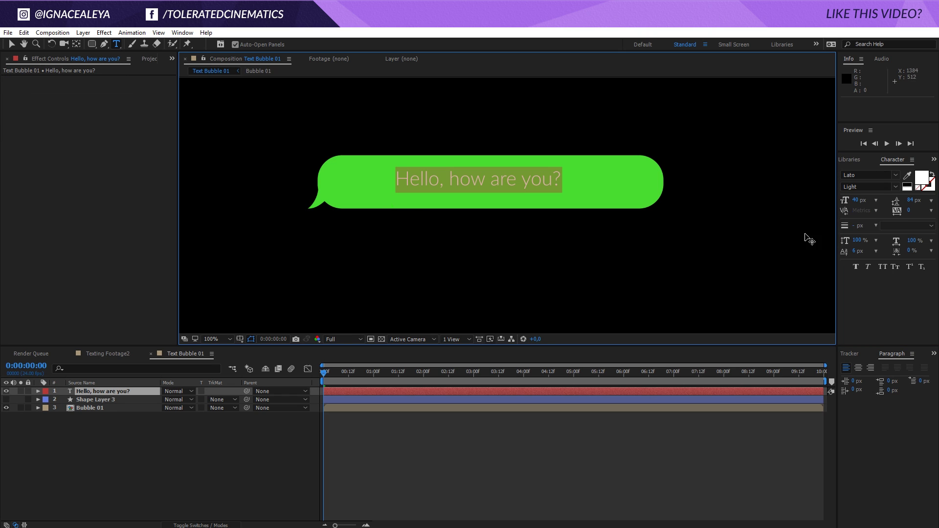
click(897, 185)
click(870, 261)
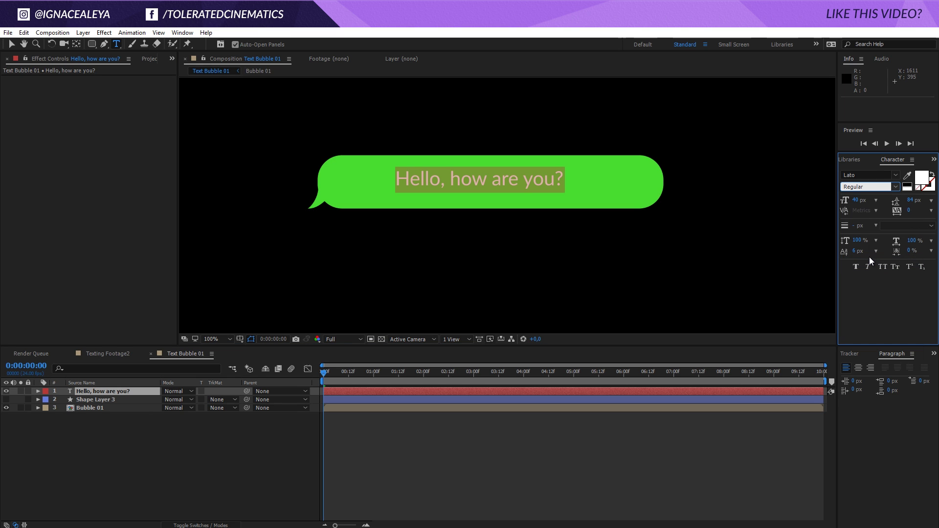
click(926, 182)
drag(662, 345, 519, 446)
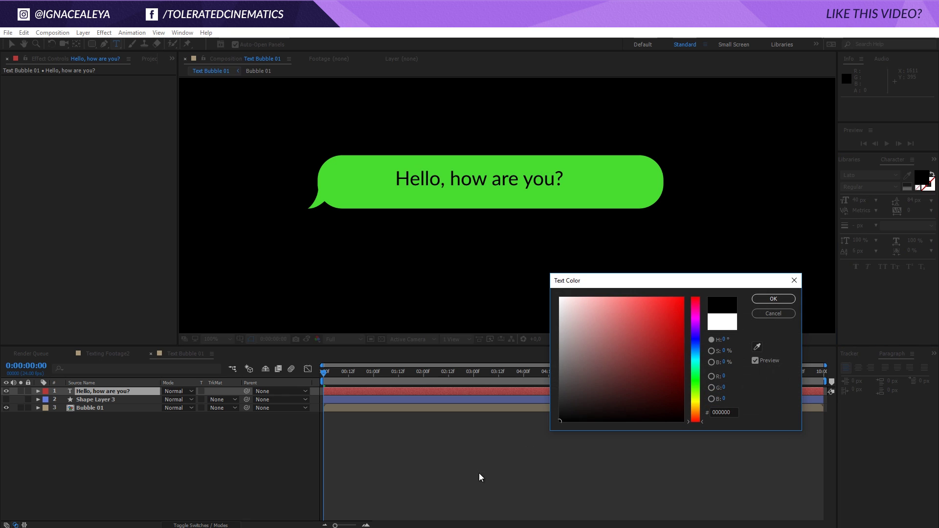
click(767, 300)
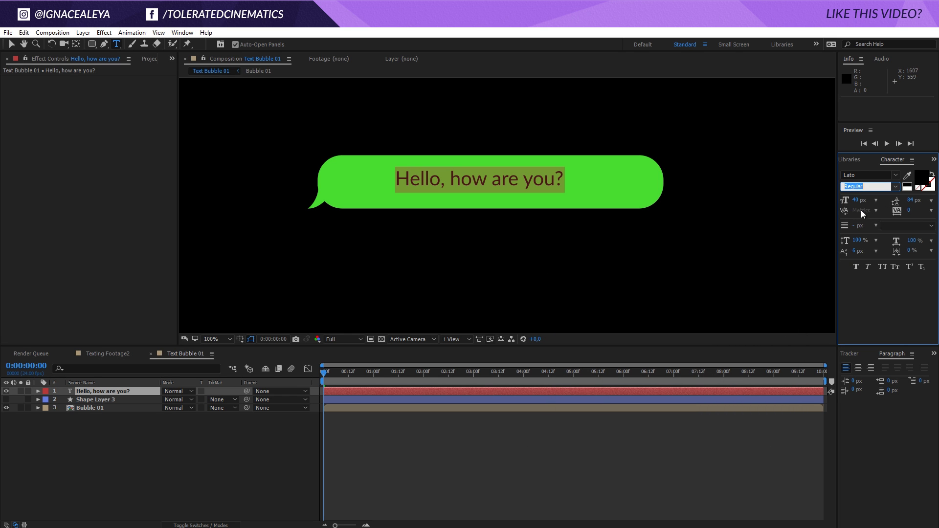
- Enlarge the message text and position it inside the green bubble
mouse_move(857, 200)
mouse_down()
mouse_move(885, 200)
mouse_move(855, 202)
mouse_up()
key(v)
drag(462, 185, 404, 192)
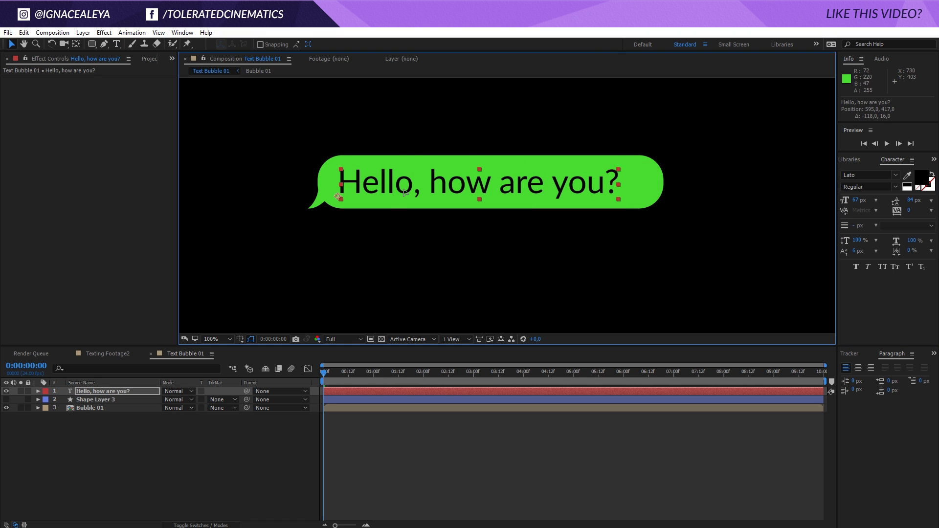
click(855, 202)
drag(856, 201, 859, 201)
drag(522, 184, 519, 186)
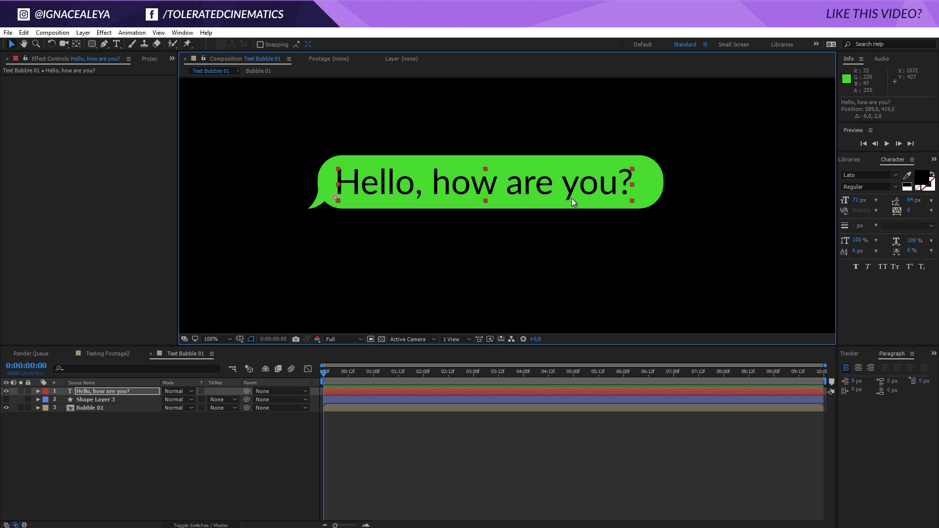
drag(575, 188, 580, 187)
click(495, 457)
- Set the message font size to 65 px
key(comma)
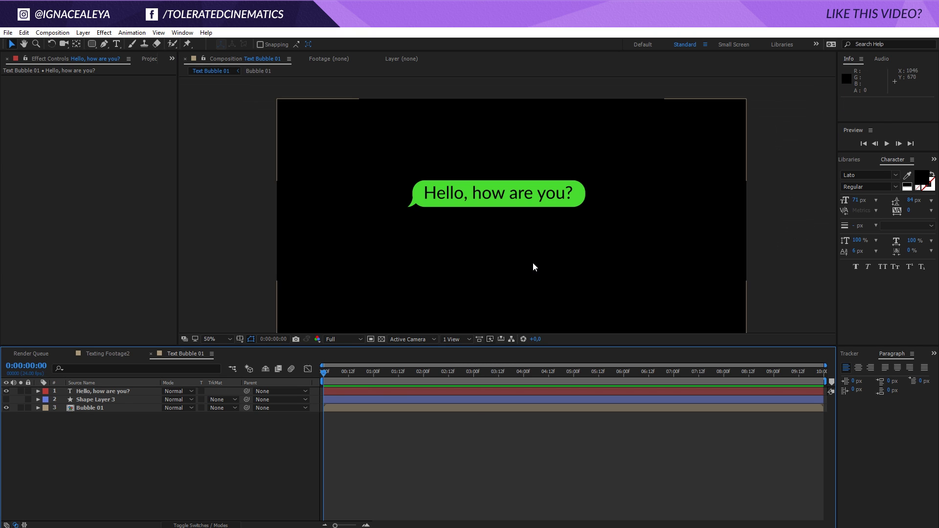
key(period)
click(858, 200)
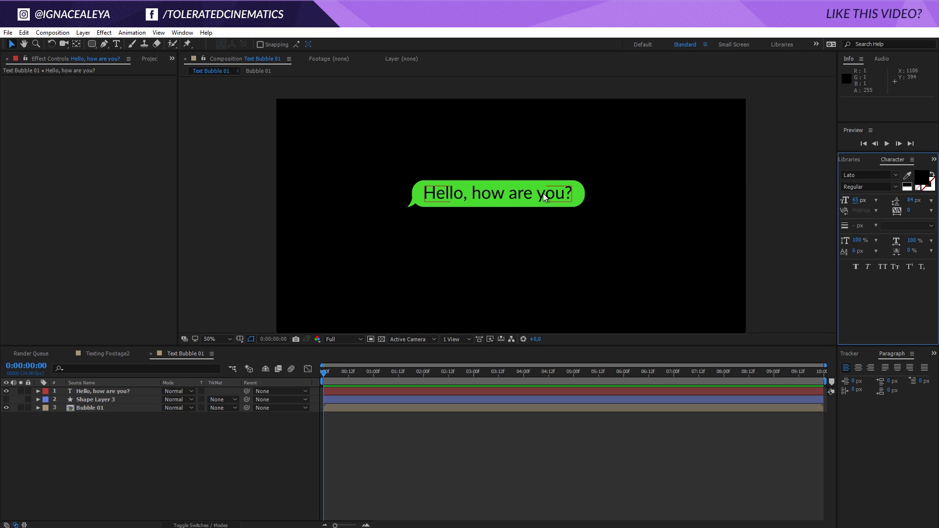
click(543, 193)
click(857, 200)
click(540, 195)
click(456, 424)
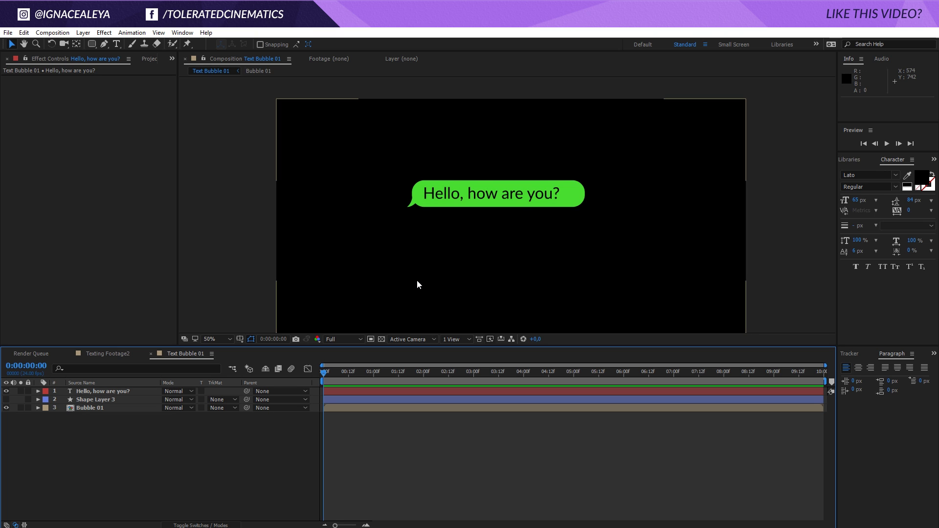
- Create a text layer above the green bubble reading the sender's name and '// 10:52 AM'
click(117, 44)
click(447, 149)
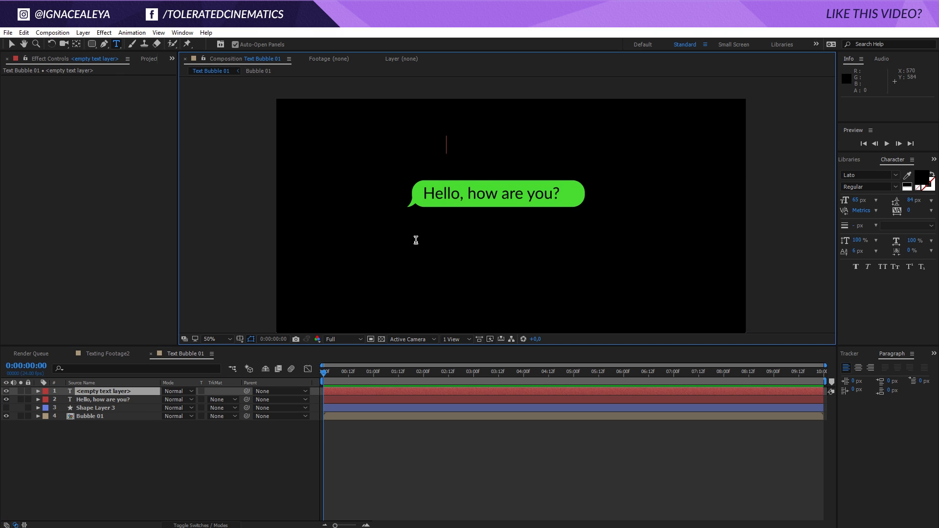
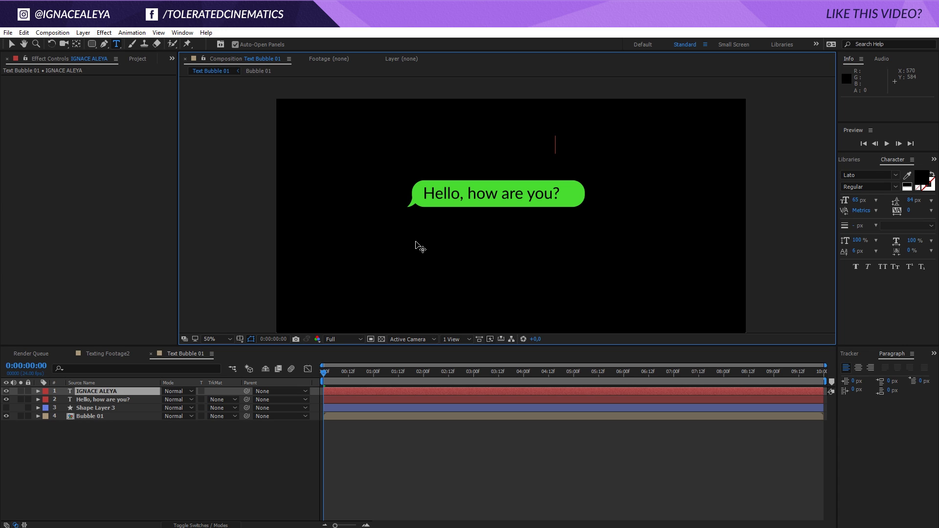
key(ctrl+a)
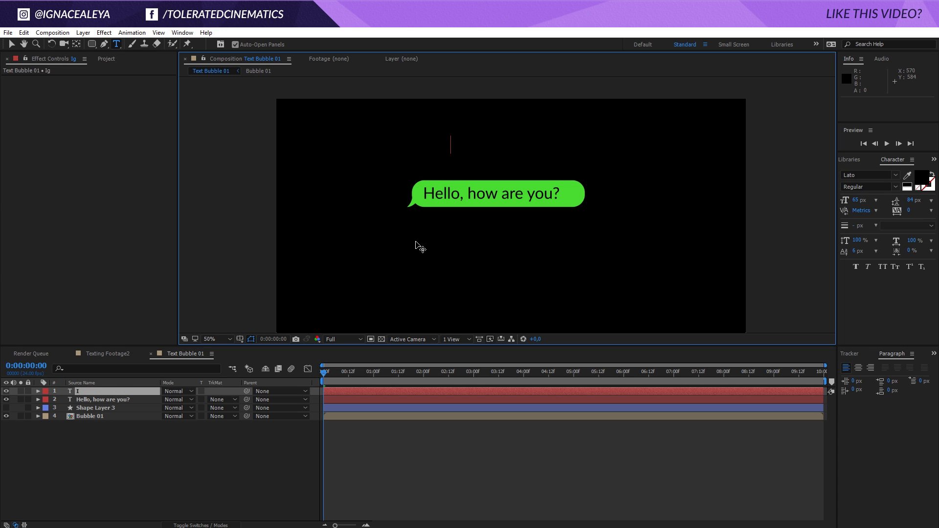
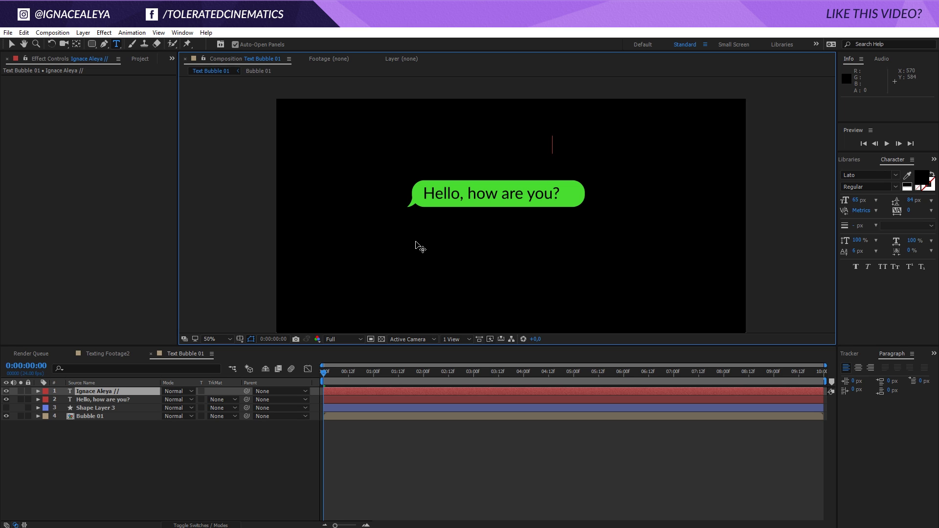
text( 10:52 AM)
- Style the caption white (#FFFFFF), Lato Light, 29 px
key(ctrl+a)
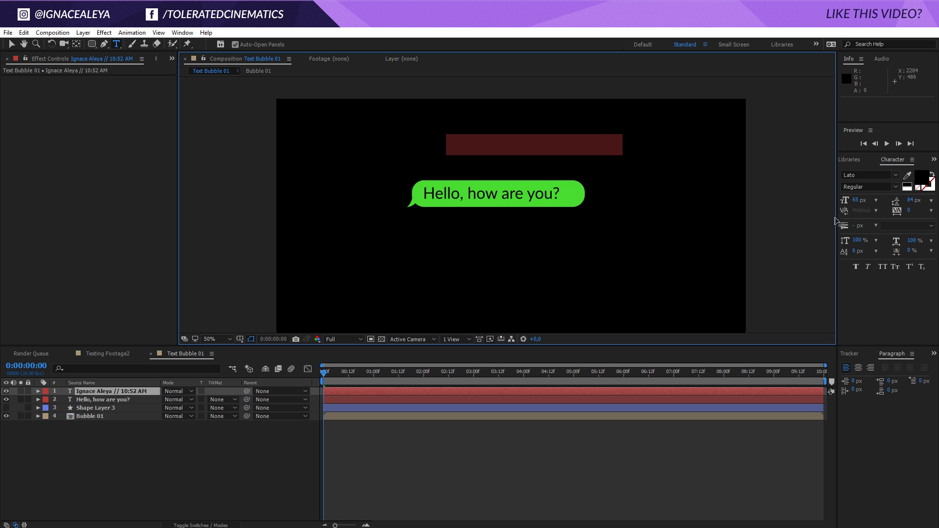
click(918, 186)
text(ffffff)
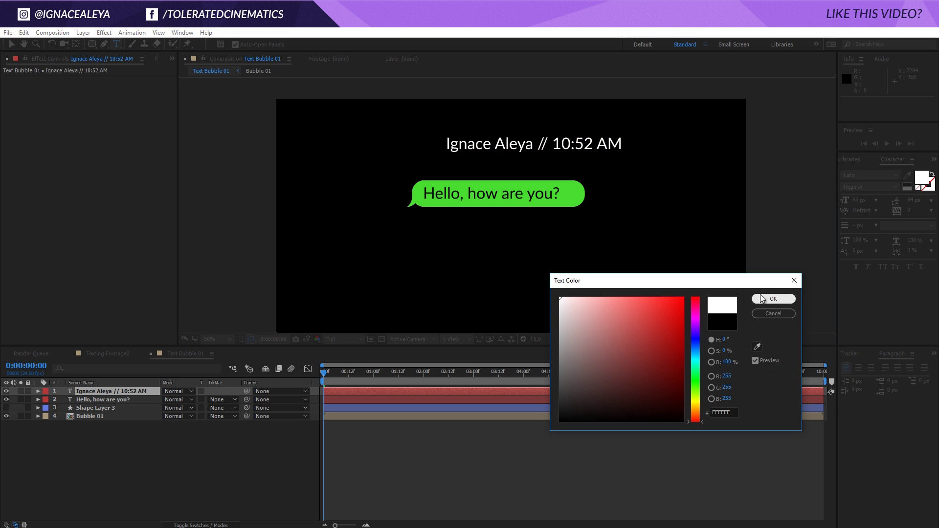
click(760, 296)
click(483, 149)
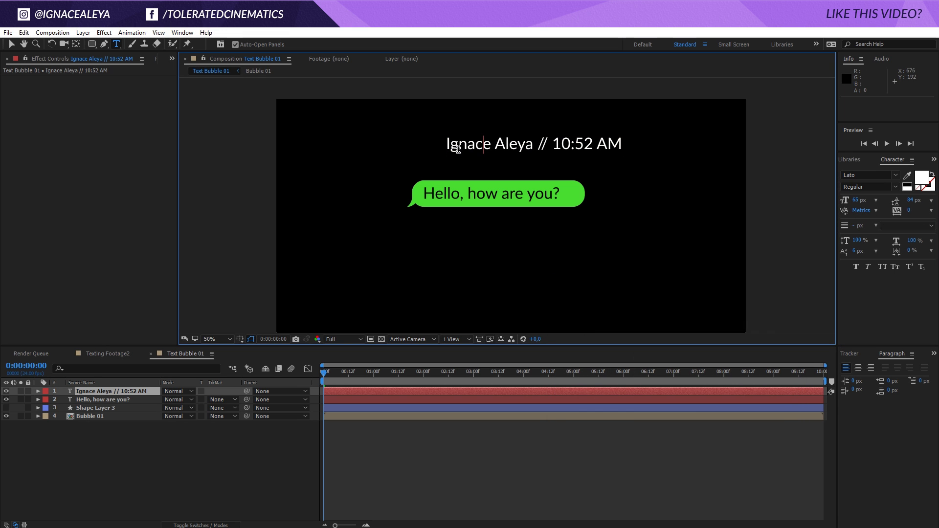
drag(621, 141, 373, 138)
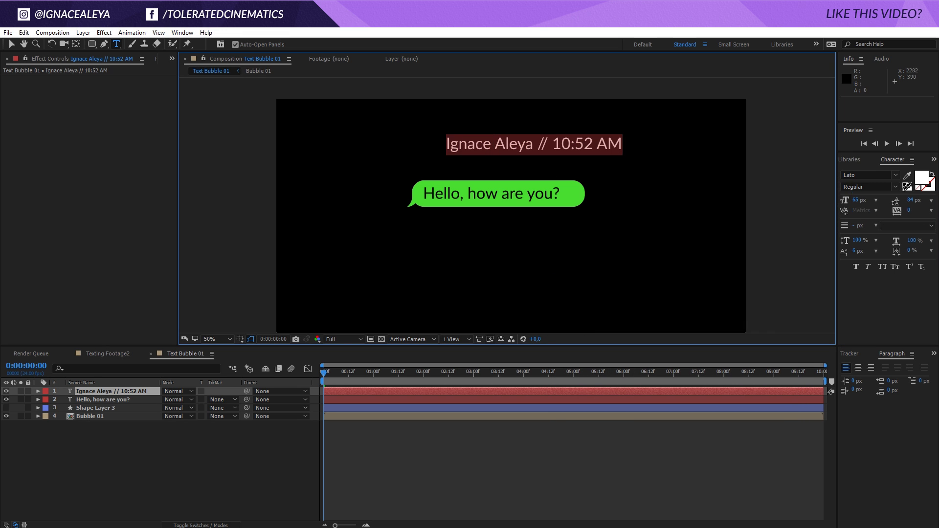
click(896, 188)
click(871, 240)
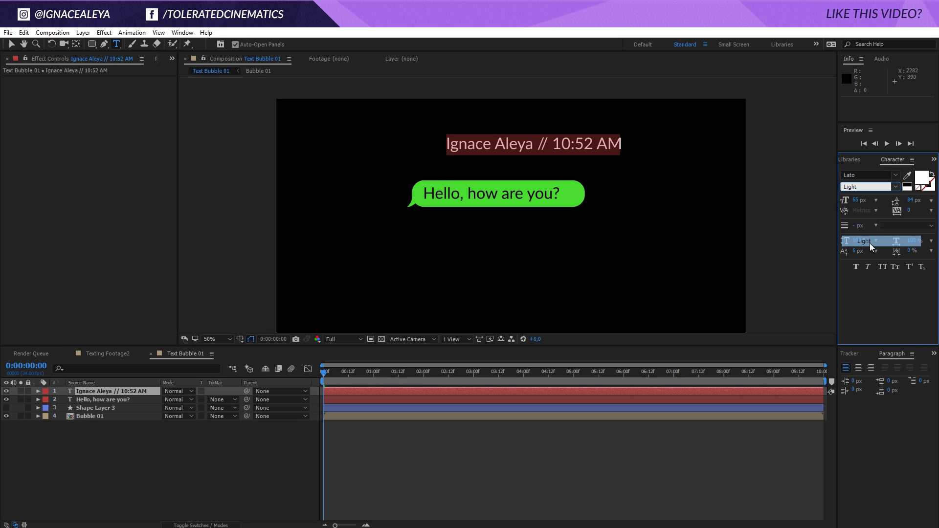
drag(855, 201, 834, 205)
- Move the caption down so it sits just above the bubble
click(11, 45)
drag(503, 150, 483, 171)
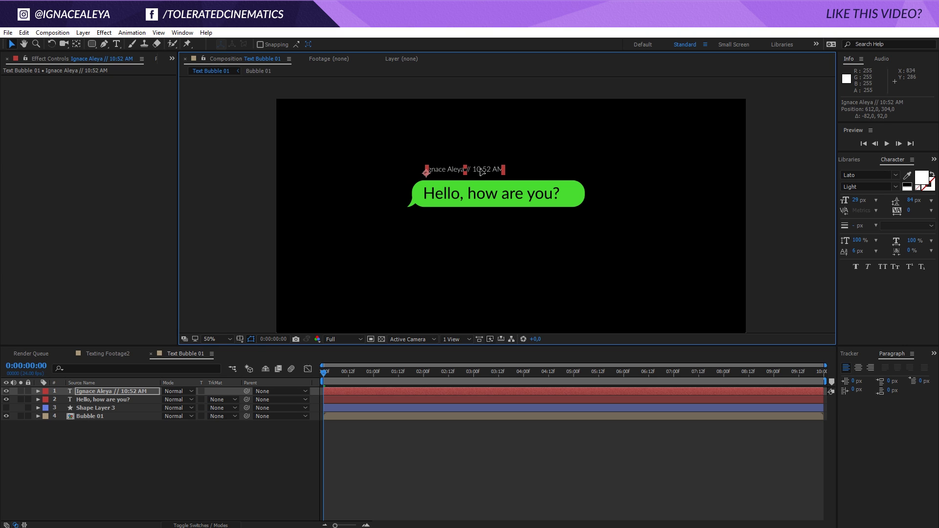
click(456, 484)
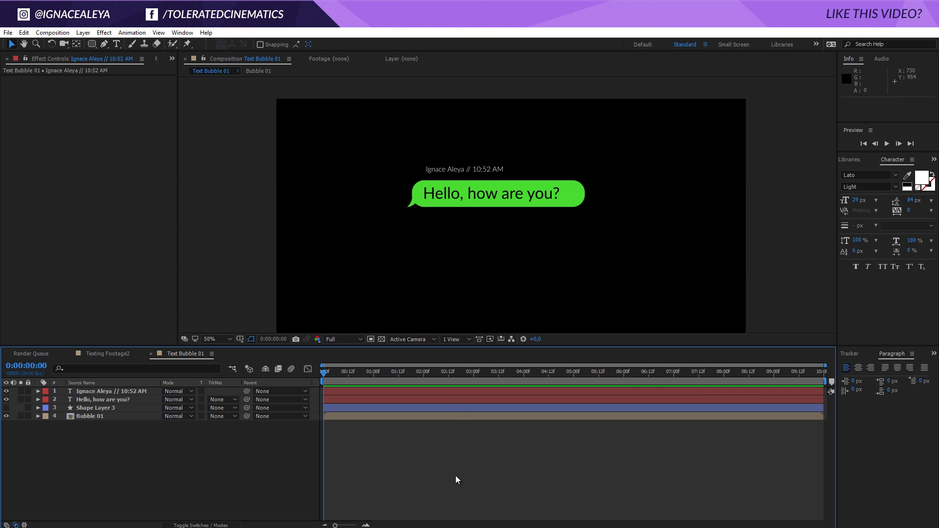
click(453, 391)
key(Down)
key(Down)
key(Down)
key(Down)
key(Down)
key(Down)
key(Down)
key(Down)
key(Down)
click(451, 462)
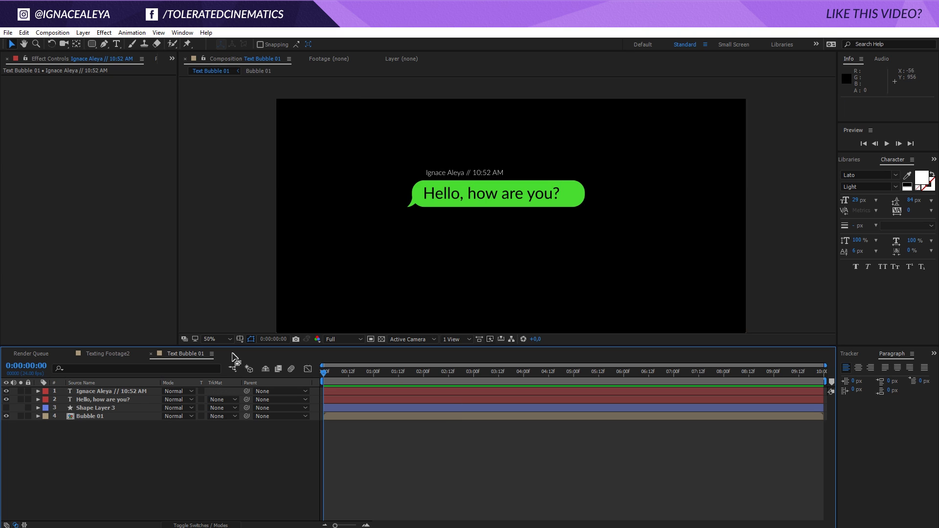
- Turn on Title/Action Safe guides and drag all four layers down and right toward centre
click(241, 341)
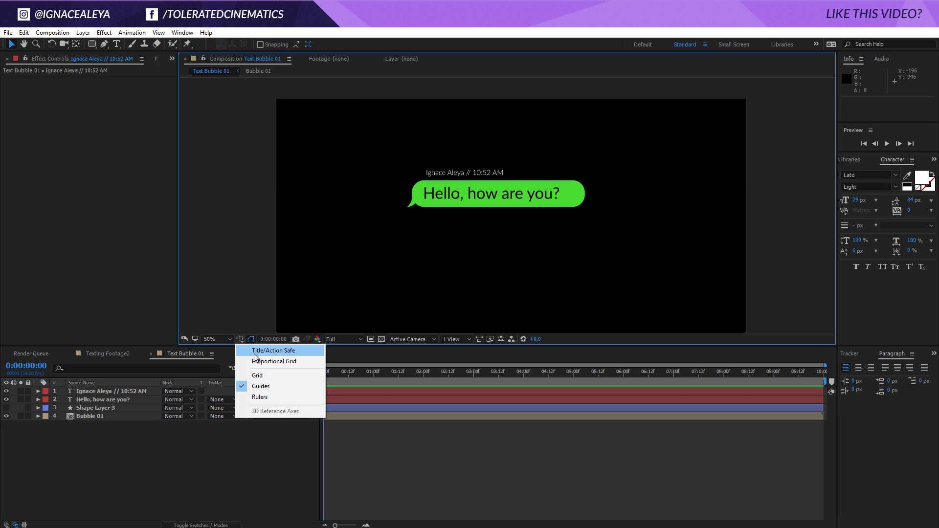
click(266, 358)
drag(92, 442, 151, 377)
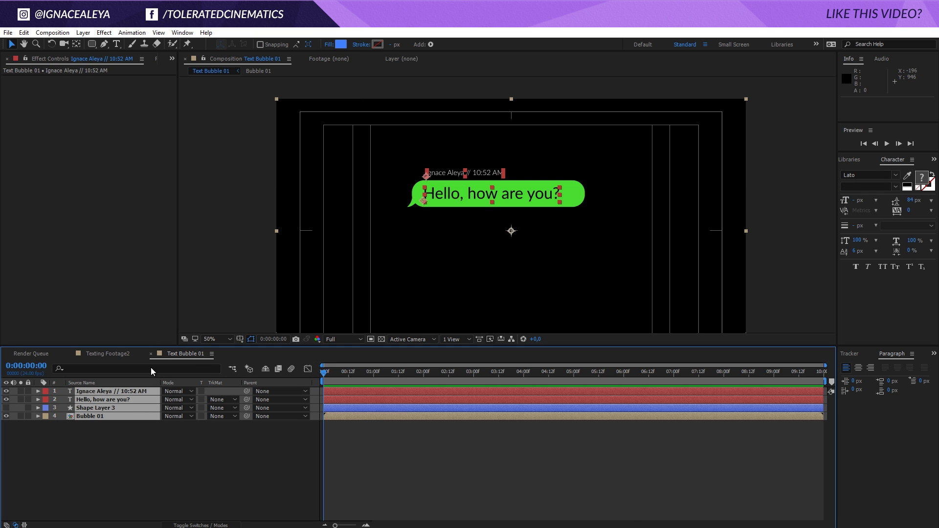
drag(460, 193, 469, 235)
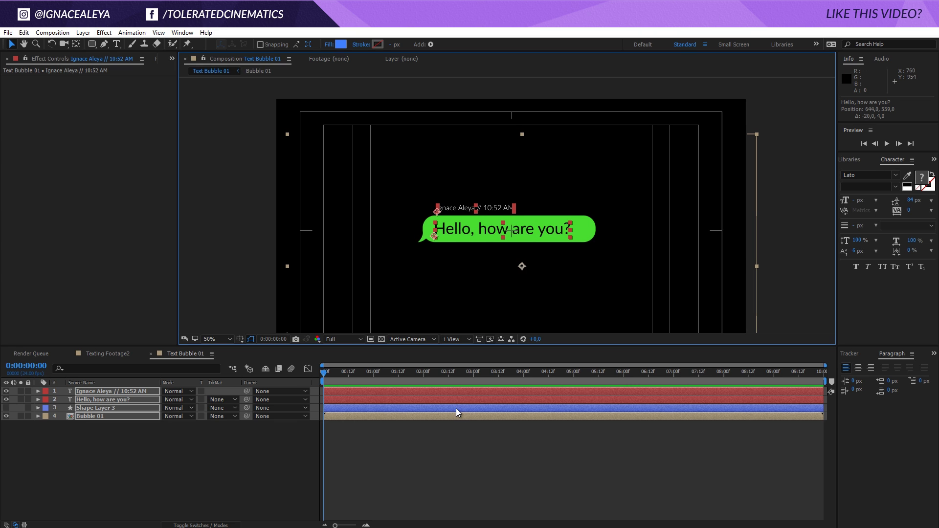
click(459, 453)
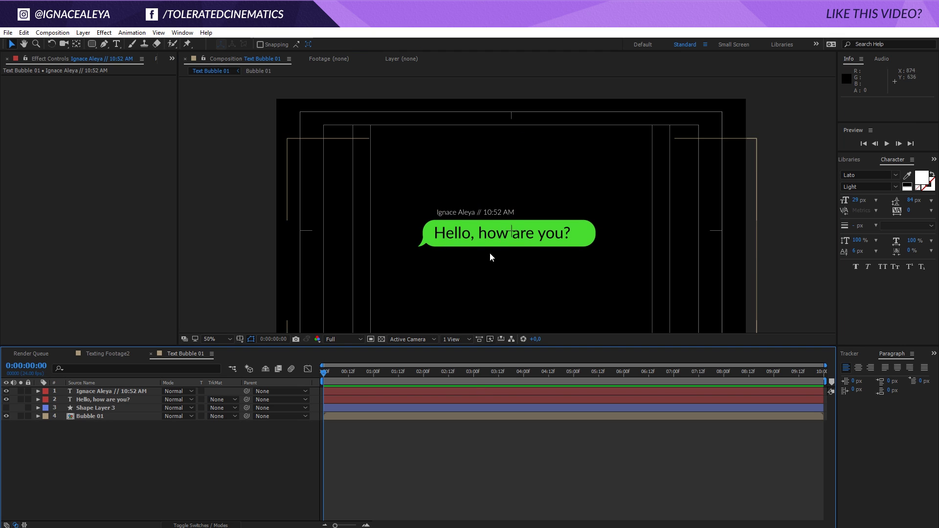
scroll(490, 253, down, 2)
scroll(520, 237, up, 2)
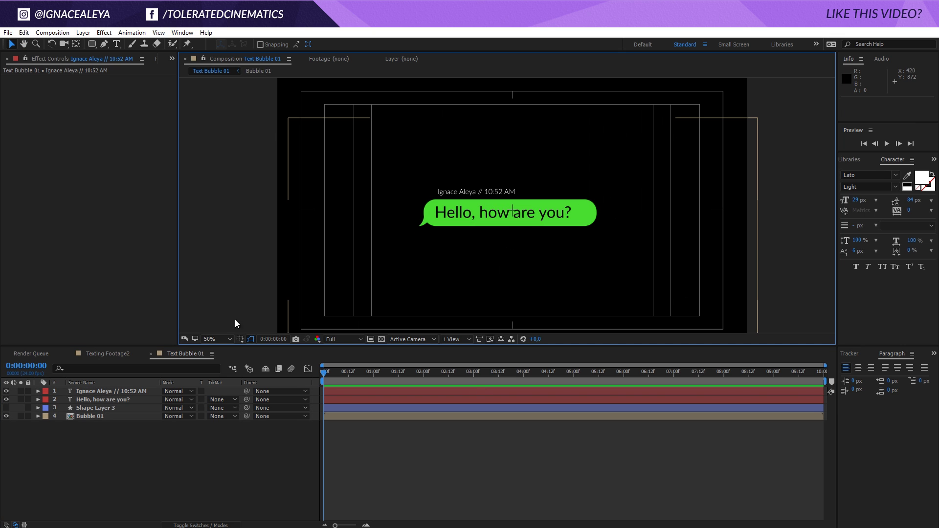
- Duplicate the Text Bubble 01 and Bubble 01 compositions in the Project panel
click(173, 59)
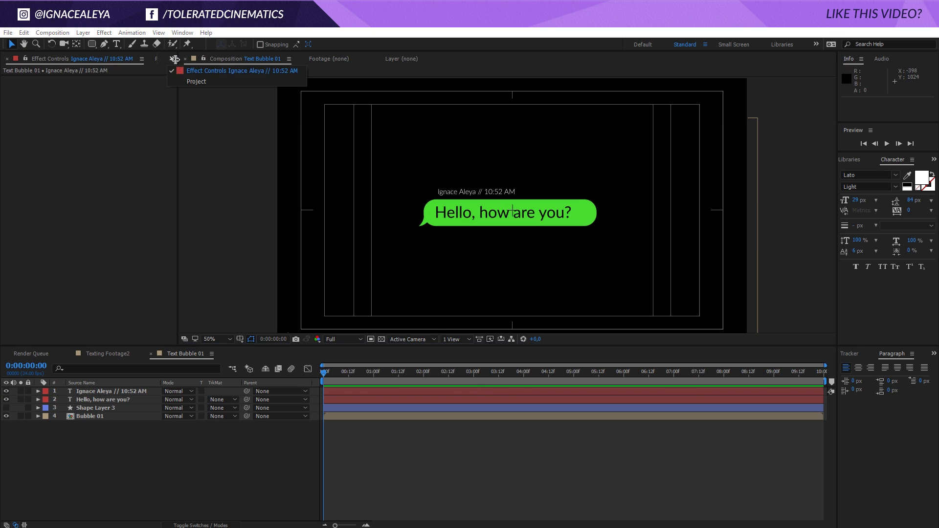
click(195, 82)
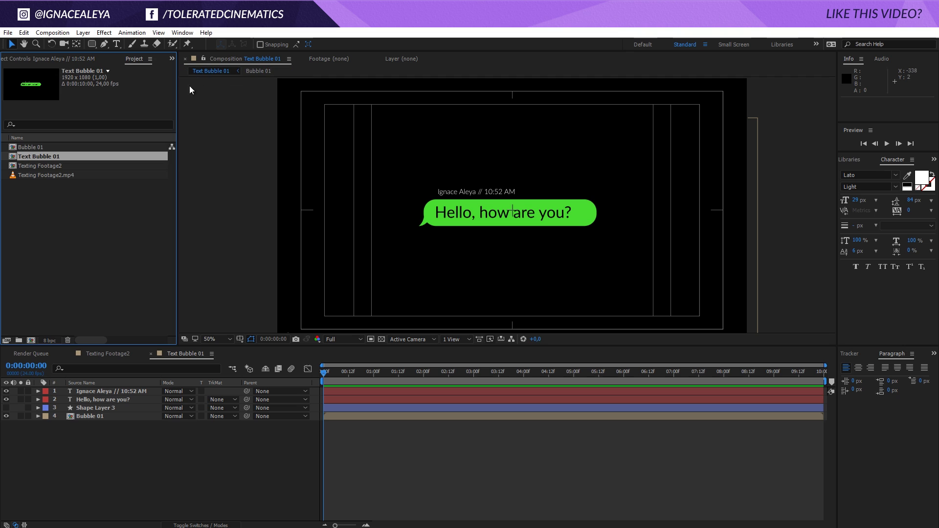
ctrl+click(40, 148)
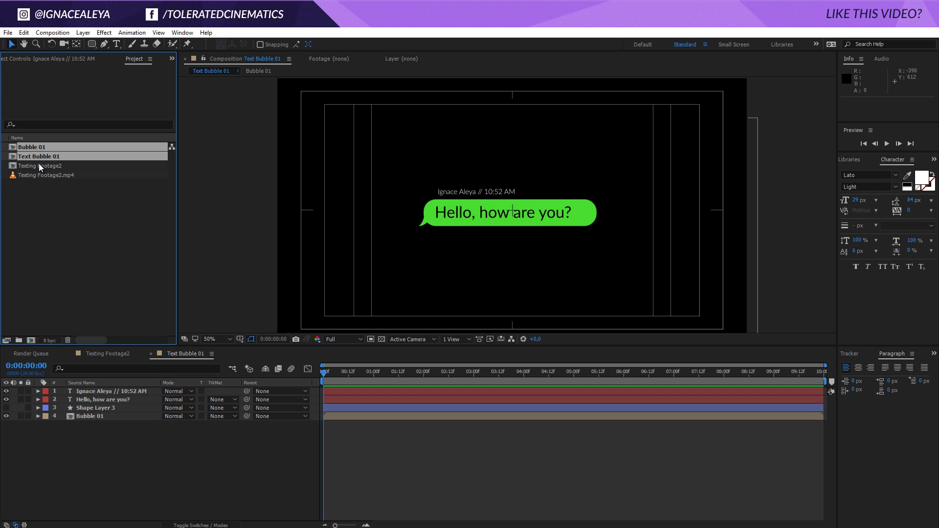
click(27, 33)
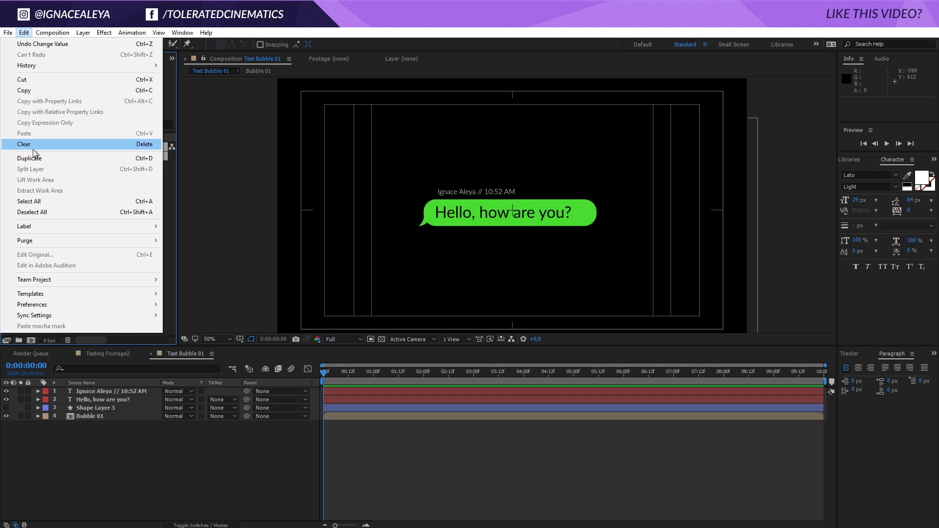
click(35, 157)
- Open the Text Bubble 02 composition and select its Bubble 01 layer
click(35, 218)
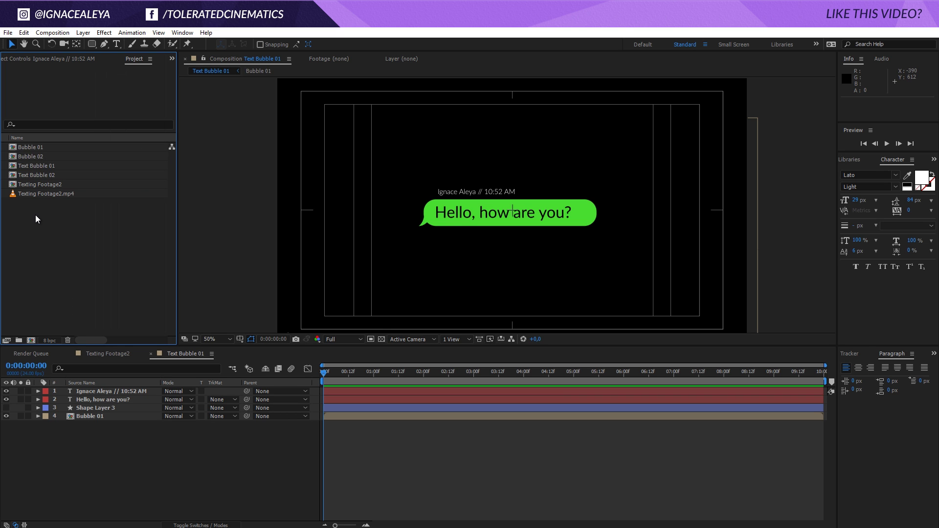
double_click(37, 175)
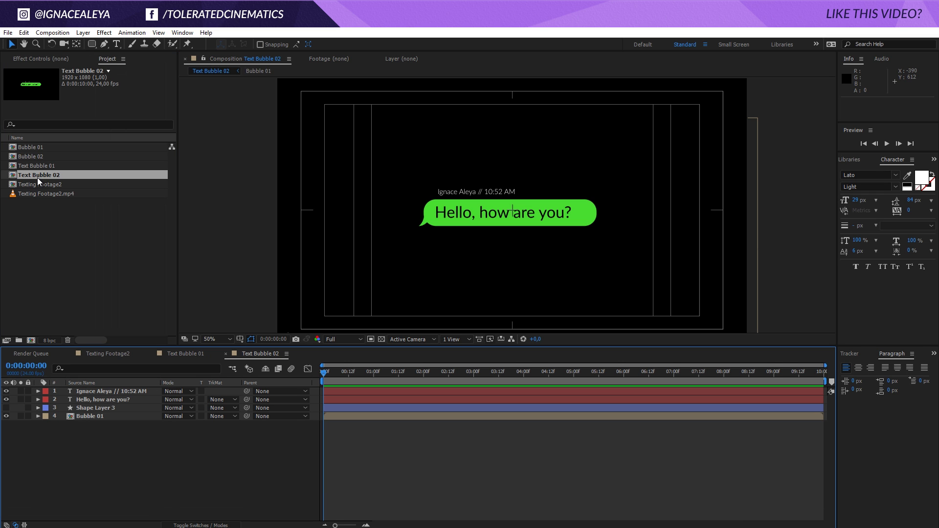
click(98, 416)
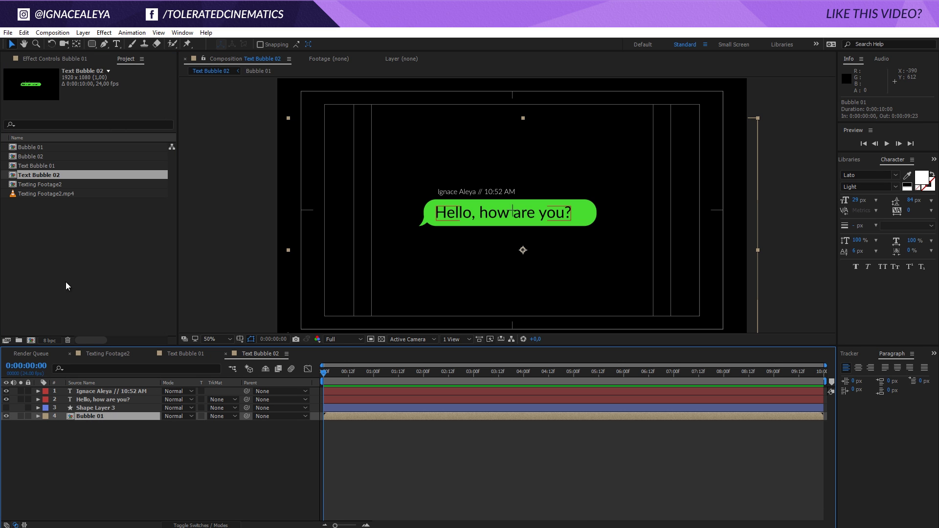
- Replace the Bubble 01 layer with the Bubble 02 composition and open Bubble 02
click(30, 157)
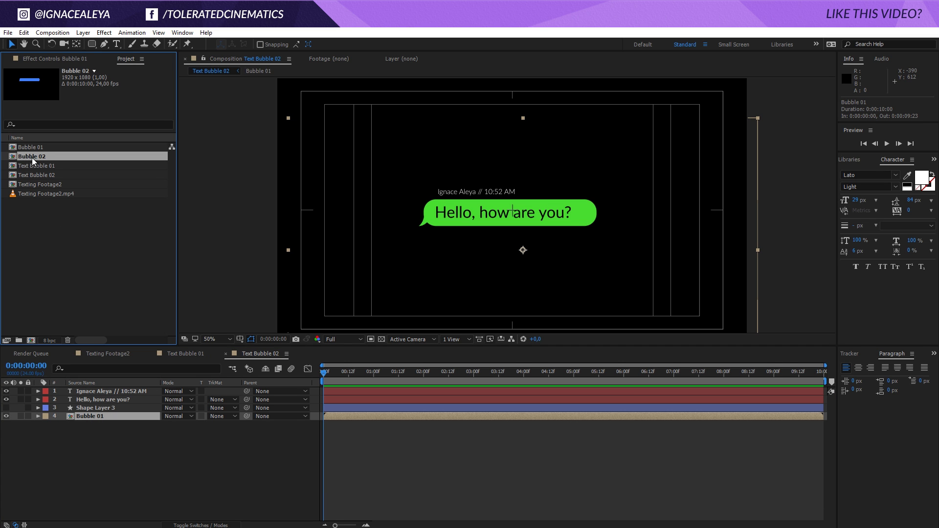
drag(37, 157, 94, 416)
double_click(95, 415)
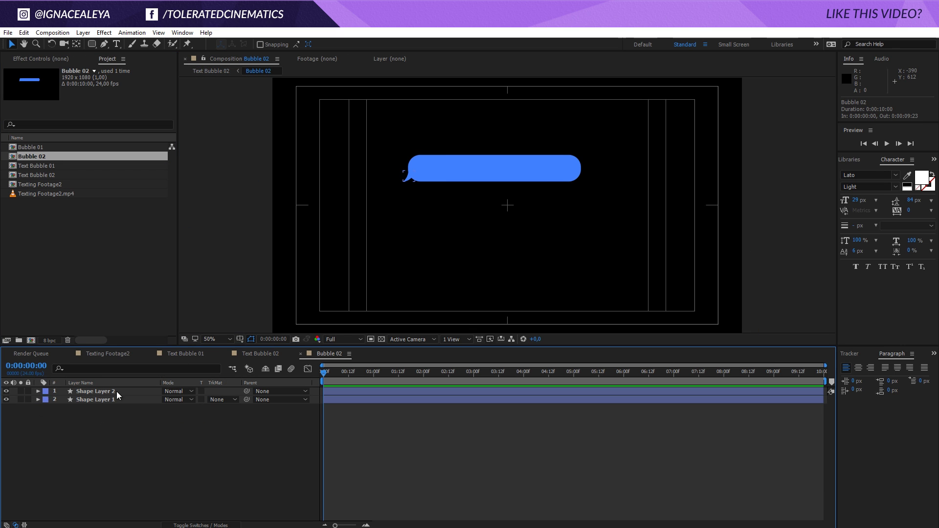
- Move the tail shape from Text Bubble 02 into Bubble 02 and nudge it onto the bubble's right side
click(256, 356)
key(ctrl+x)
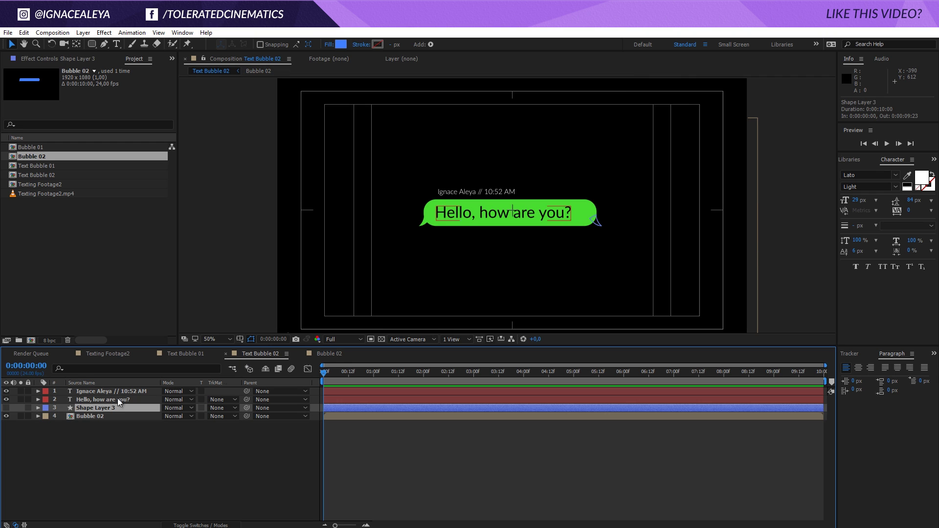
click(336, 354)
key(ctrl+v)
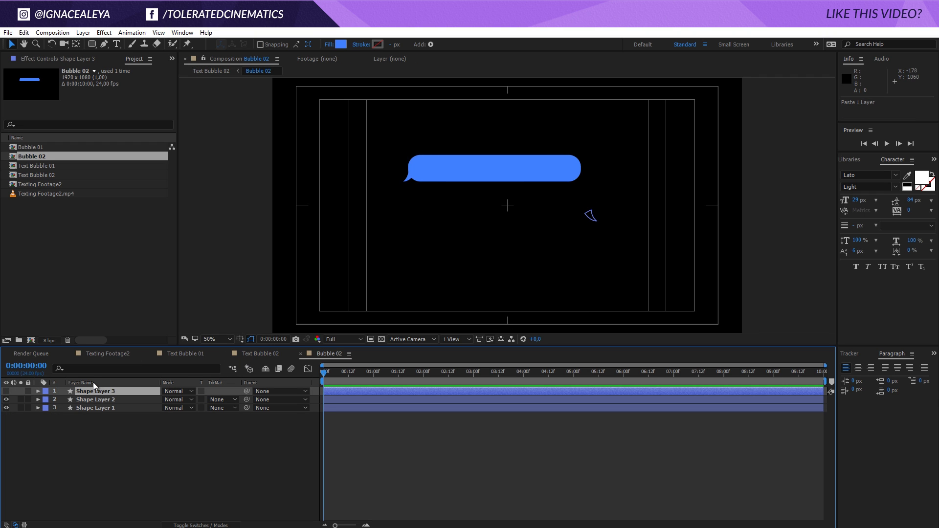
click(6, 391)
key(/)
key(shift+Up)
key(shift+Up)
key(shift+Up)
key(shift+Up)
key(shift+Up)
key(shift+Up)
key(shift+Up)
key(shift+Up)
key(shift+Up)
key(shift+Up)
key(shift+Up)
key(shift+Up)
key(shift+Up)
key(shift+Up)
key(shift+Up)
key(shift+Up)
key(shift+Up)
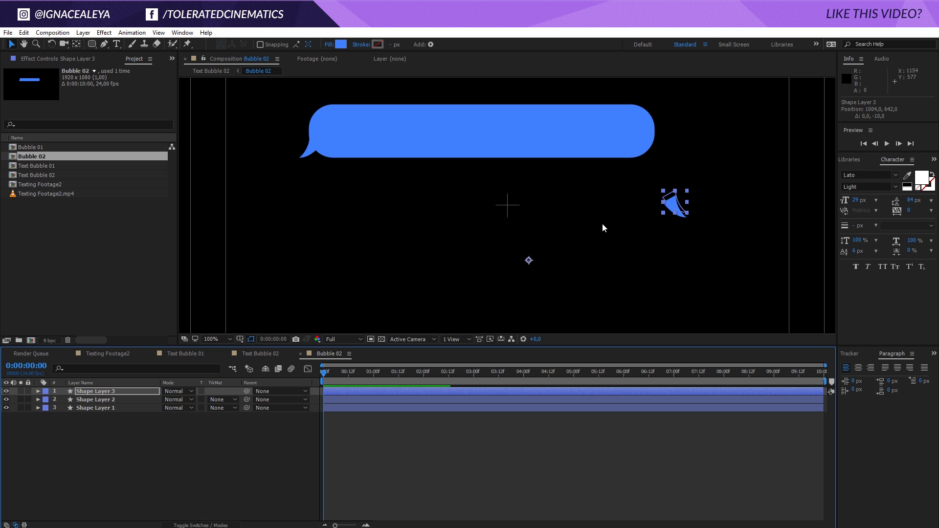
key(shift+Left)
key(shift+Left)
key(shift+Left)
key(shift+Left)
key(Left)
key(Left)
key(Left)
key(Left)
key(Left)
key(Down)
key(Down)
key(Down)
- Delete the left tail shape layer and return to Text Bubble 02
click(625, 417)
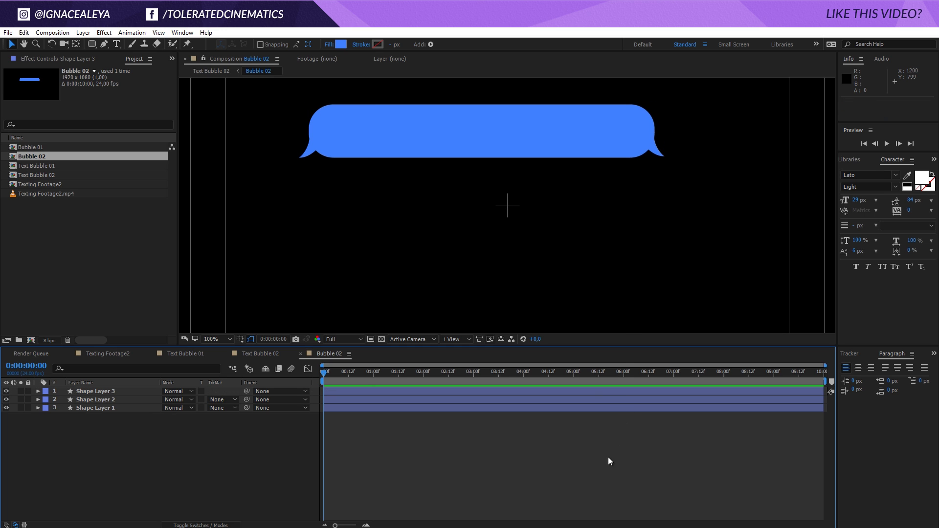
click(111, 400)
key(Delete)
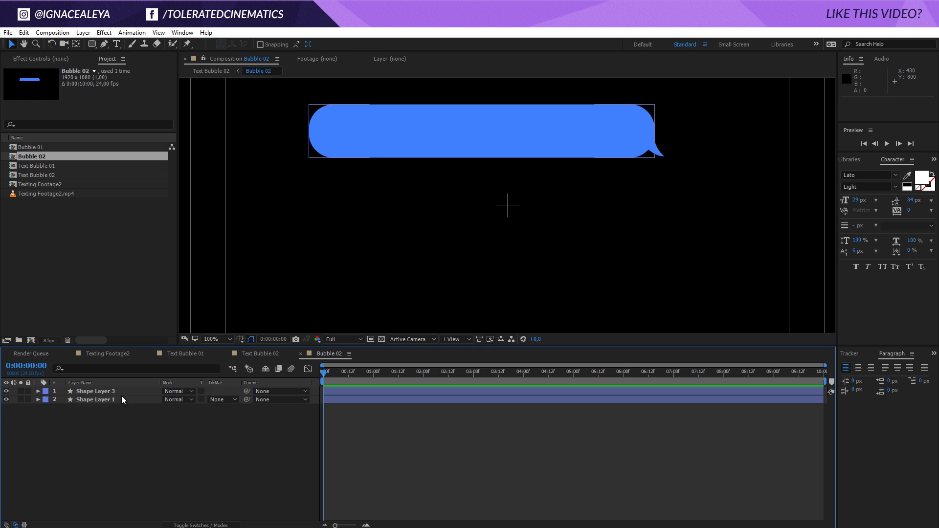
scroll(501, 222, down, 2)
click(256, 354)
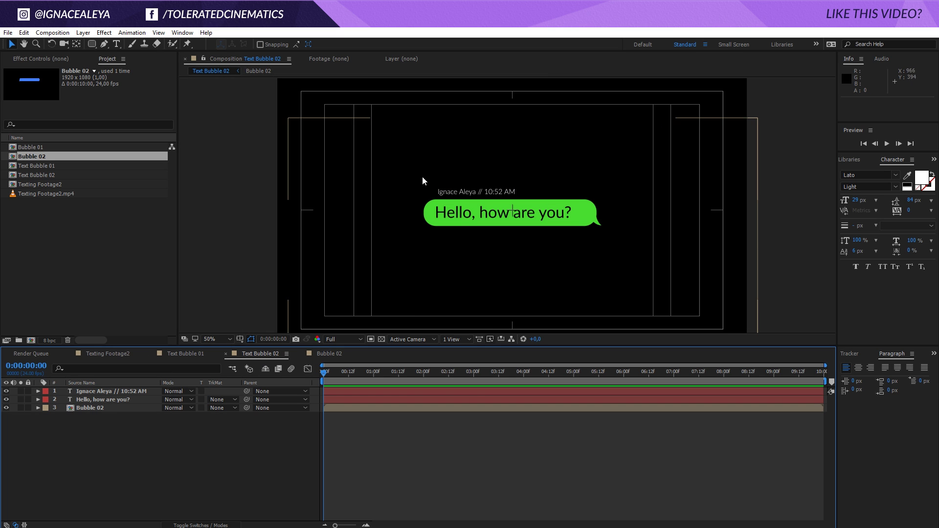
- Set Text Bubble 01's bubble Fill colour to grey BDBDBD
click(193, 357)
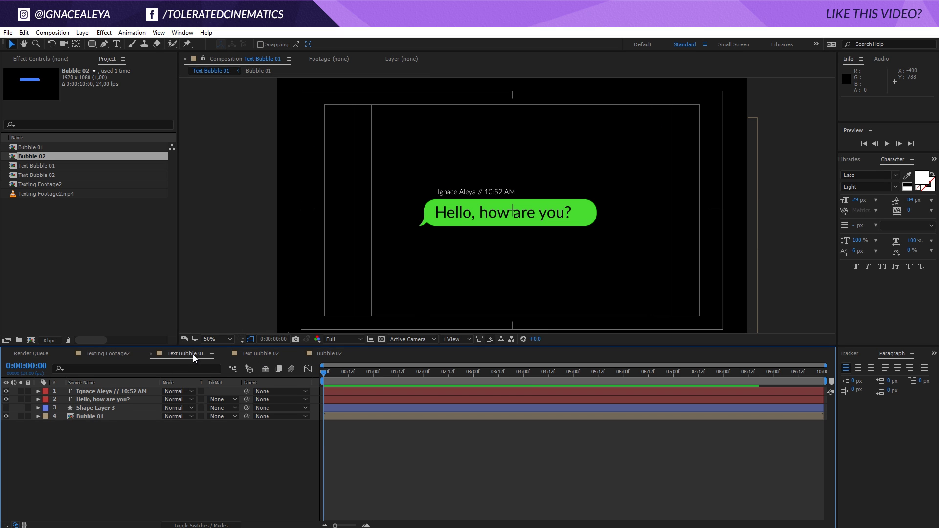
click(104, 409)
click(84, 416)
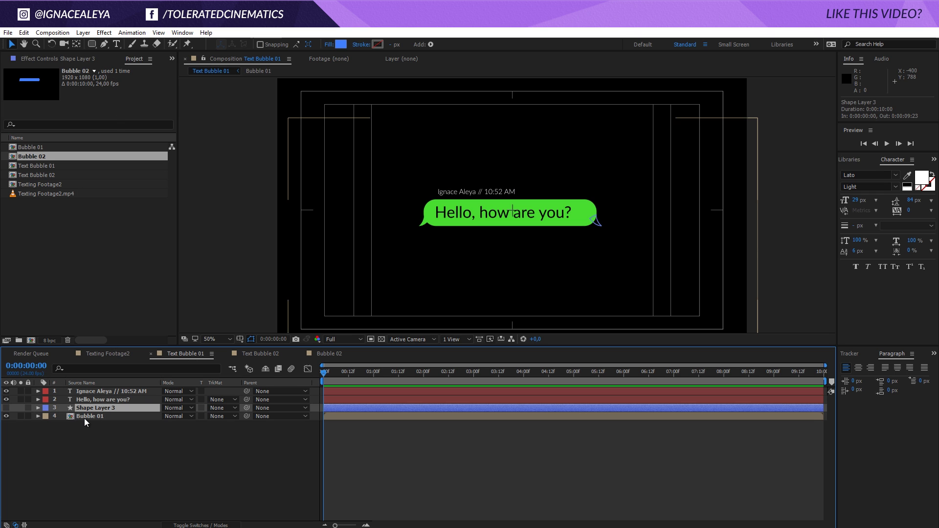
key(F3)
click(101, 105)
drag(587, 306, 531, 329)
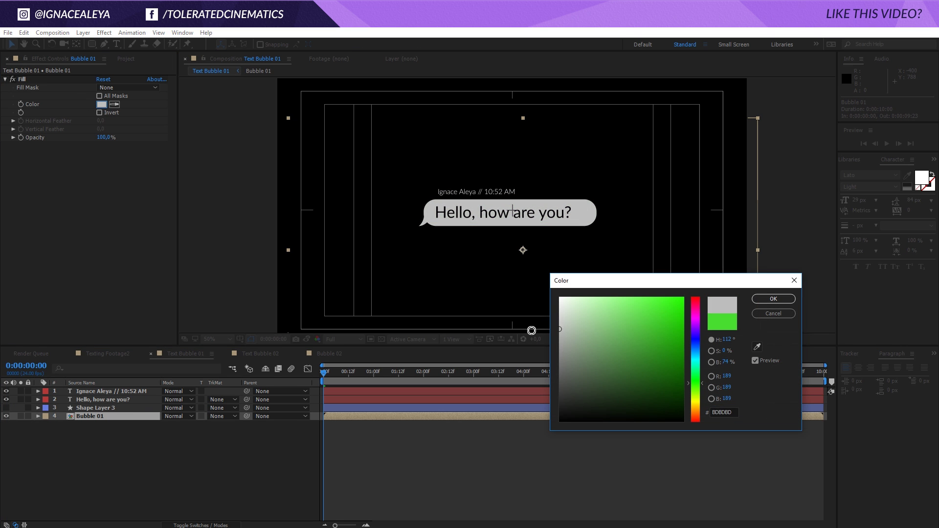
key(Return)
- Apply a white Generate > Fill effect to the 'Hello, how are you?' text in Text Bubble 02
click(324, 353)
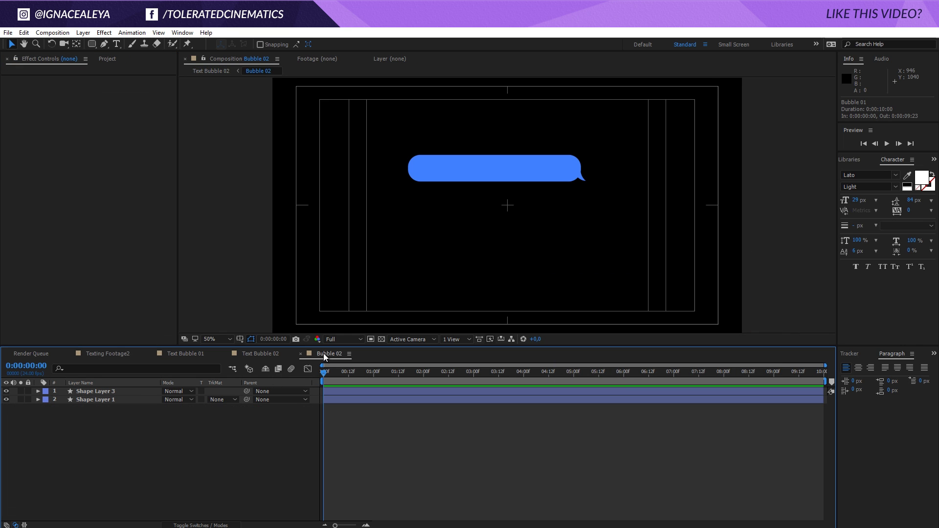
click(260, 354)
click(120, 400)
click(104, 32)
mouse_move(47, 176)
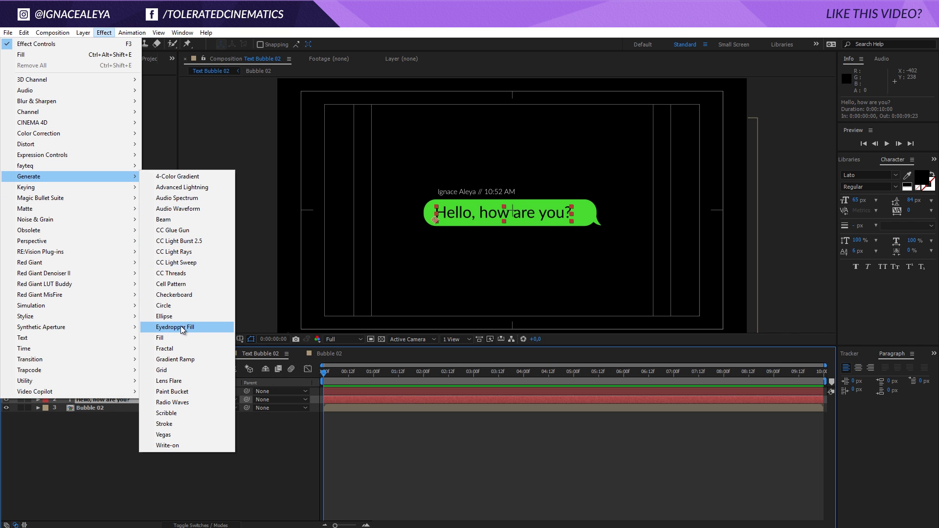
click(175, 338)
click(101, 104)
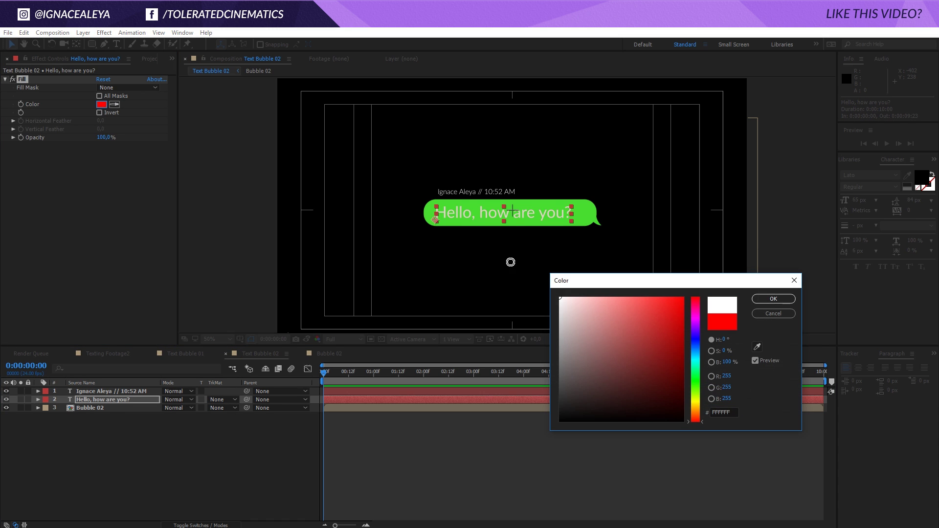
key(Return)
click(448, 491)
- Reset the view zoom and return to the Texting Footage2 composition
key(slash)
key(comma)
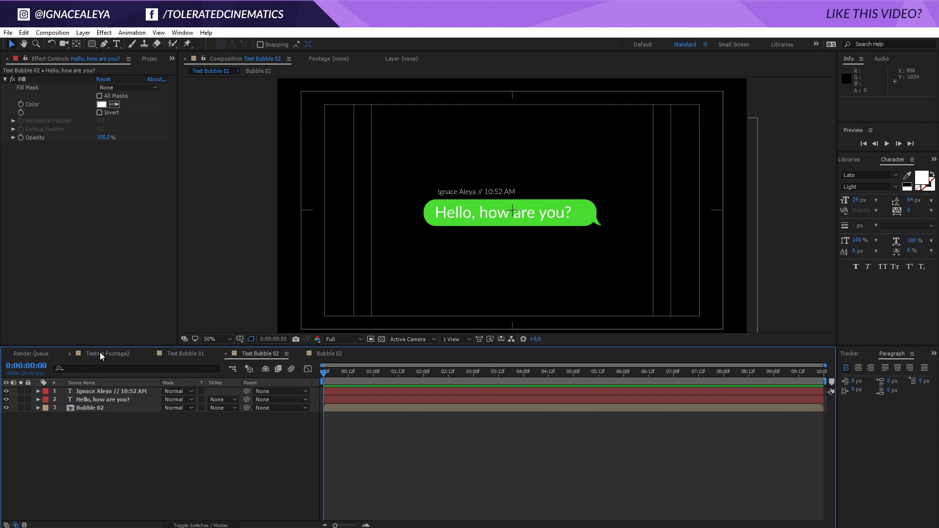
click(112, 354)
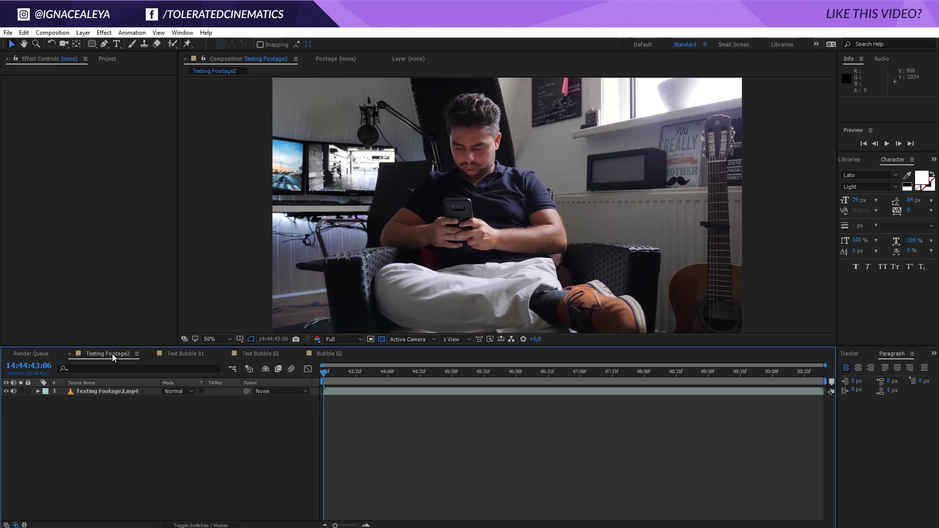
- Add Text Bubble 01 to the Texting Footage2 composition above the clip
click(110, 58)
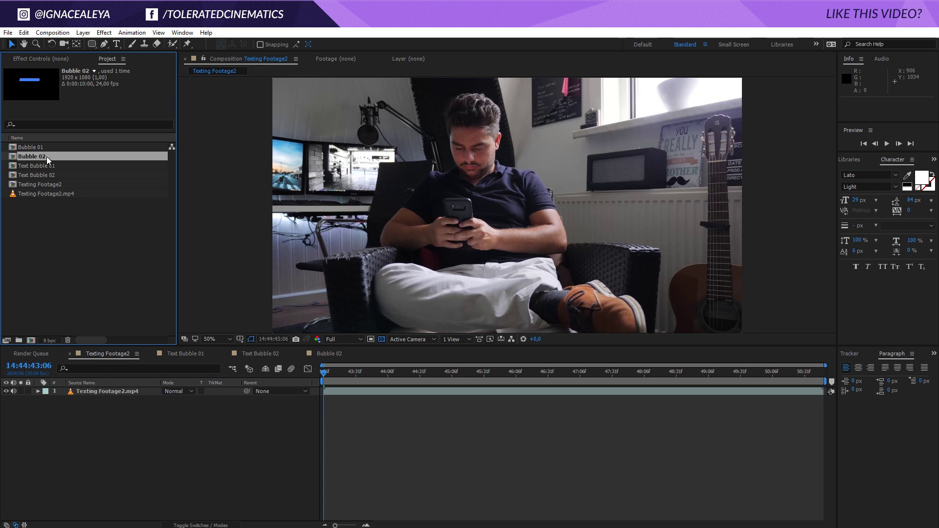
drag(43, 165, 522, 199)
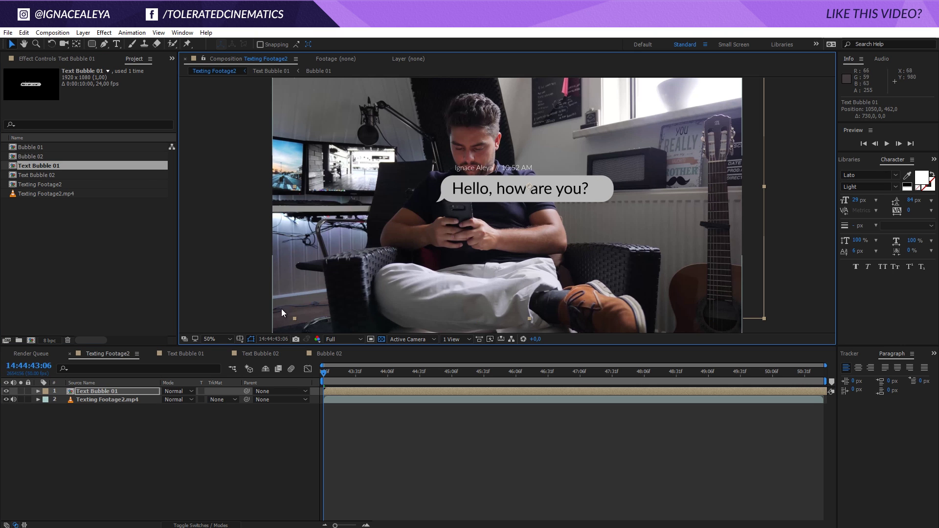
click(201, 525)
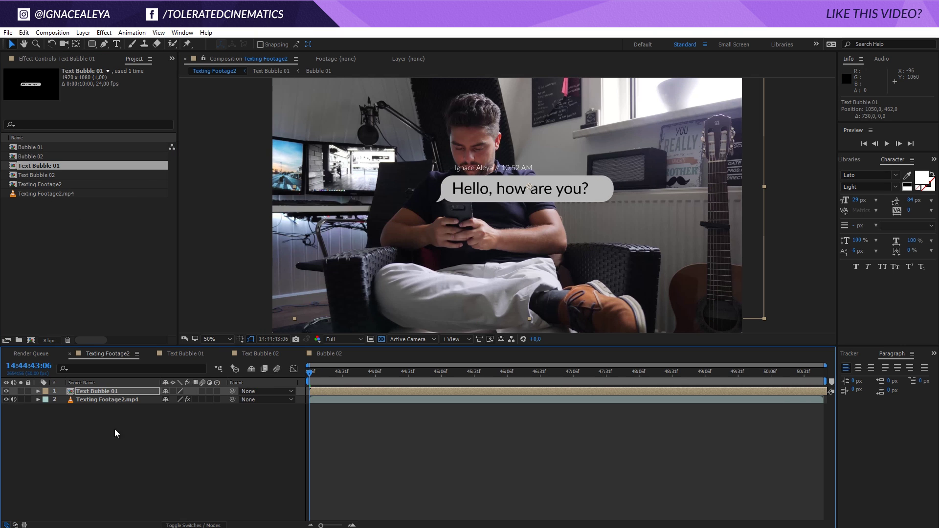
click(118, 400)
- Create a tracked null and camera from 3D Camera Tracker points on the chair
click(82, 61)
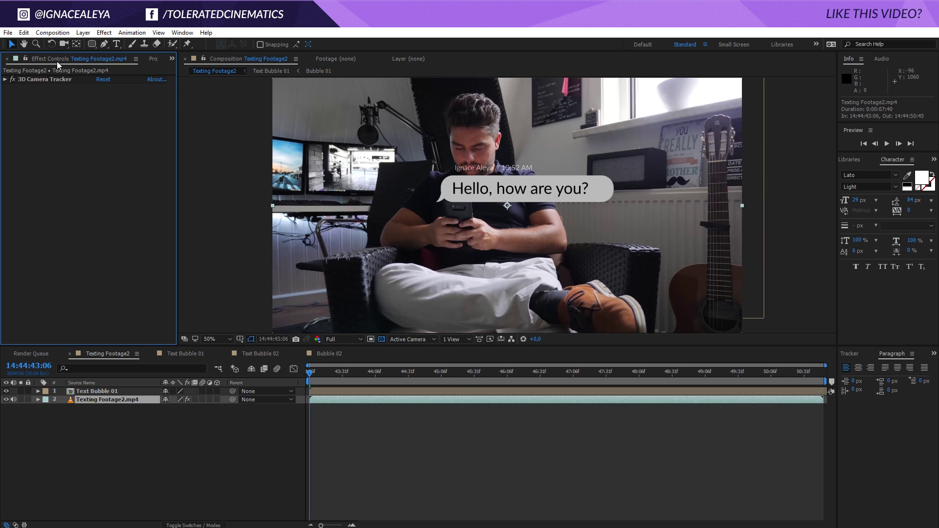
click(39, 80)
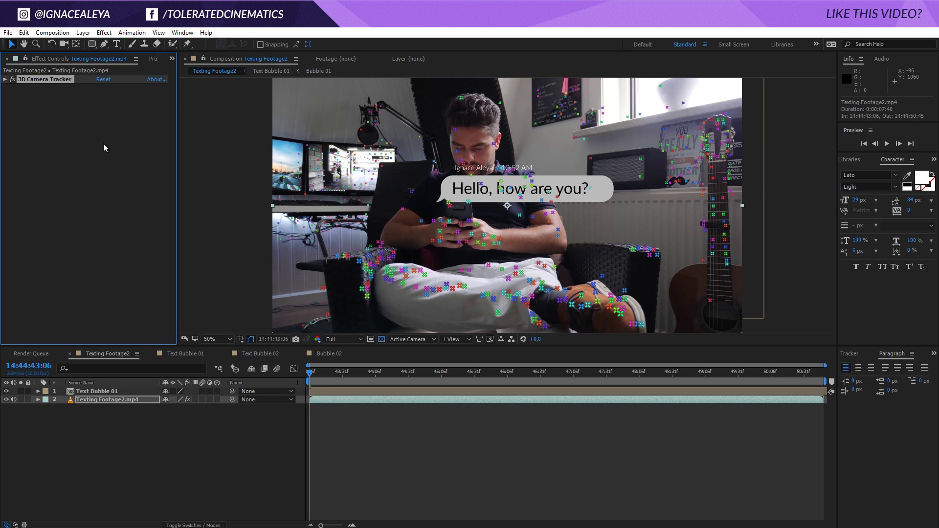
drag(524, 371, 732, 385)
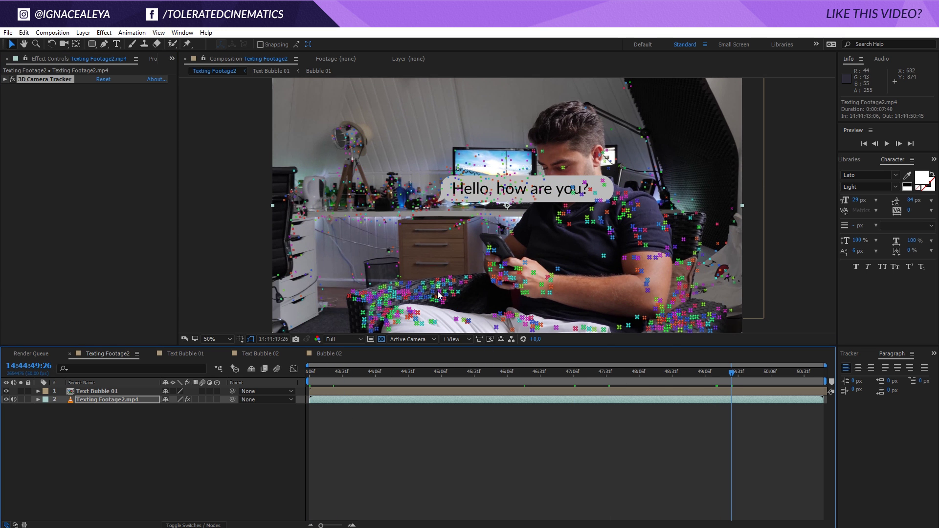
click(423, 290)
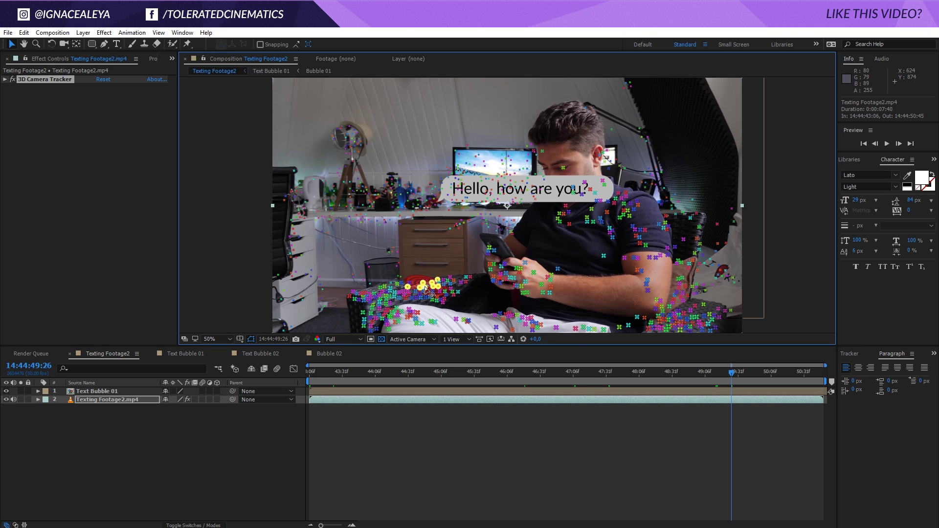
right_click(427, 290)
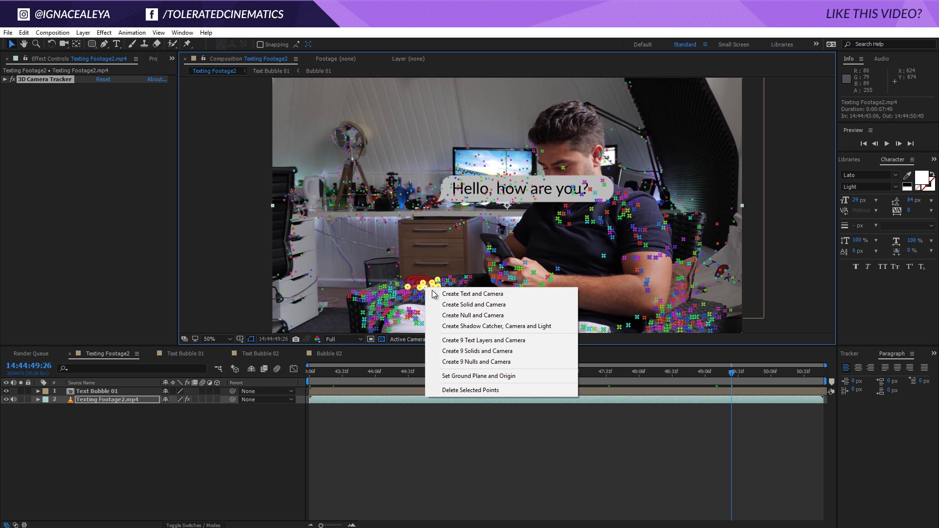
click(475, 317)
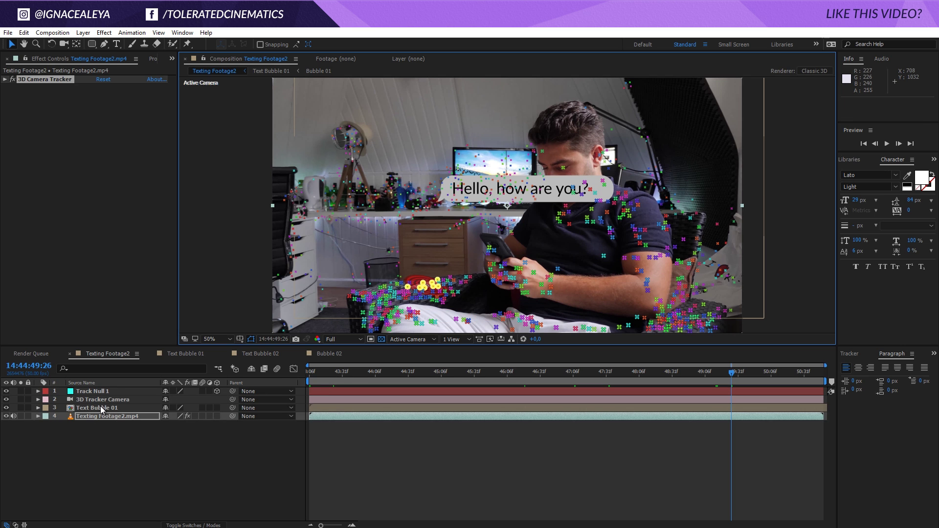
- Make Text Bubble 01 a 3D layer
click(83, 410)
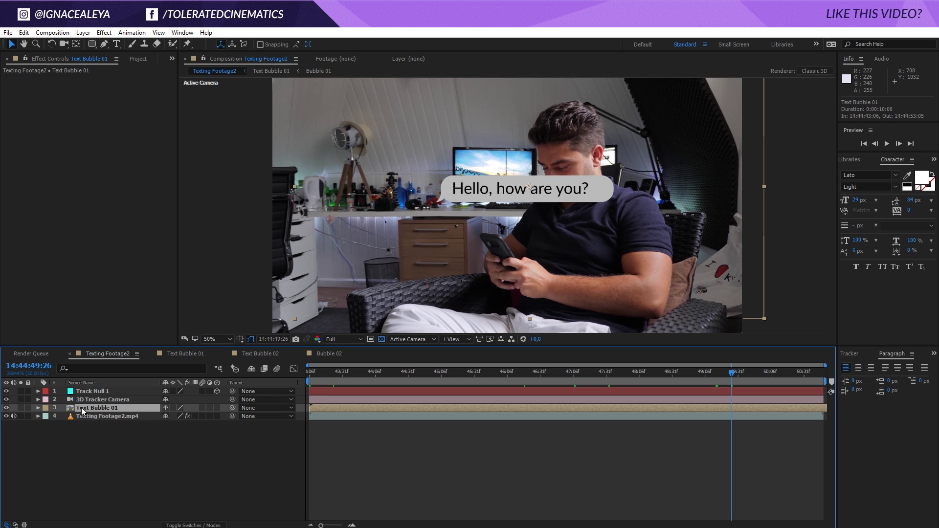
click(216, 408)
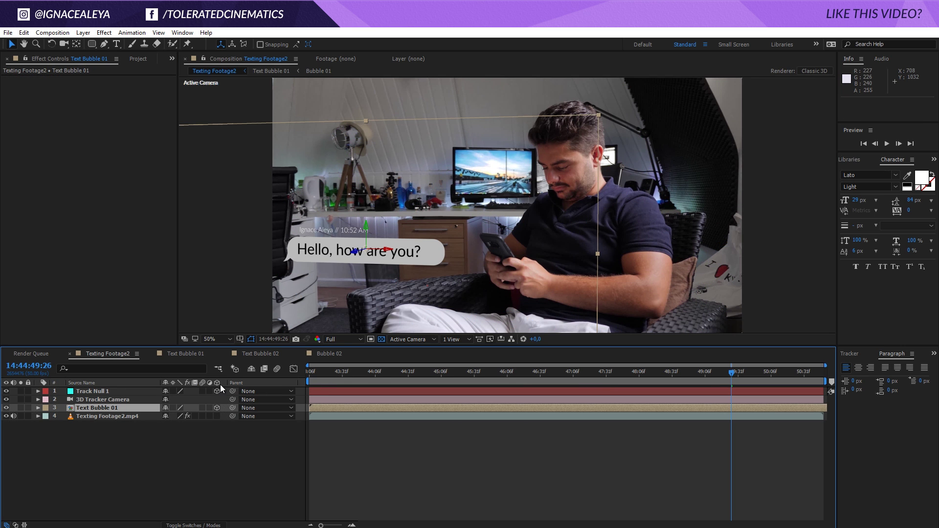
click(200, 525)
click(201, 526)
- Copy Track Null 1's Z position into Text Bubble 01, giving it a depth of 7199,8
key(p)
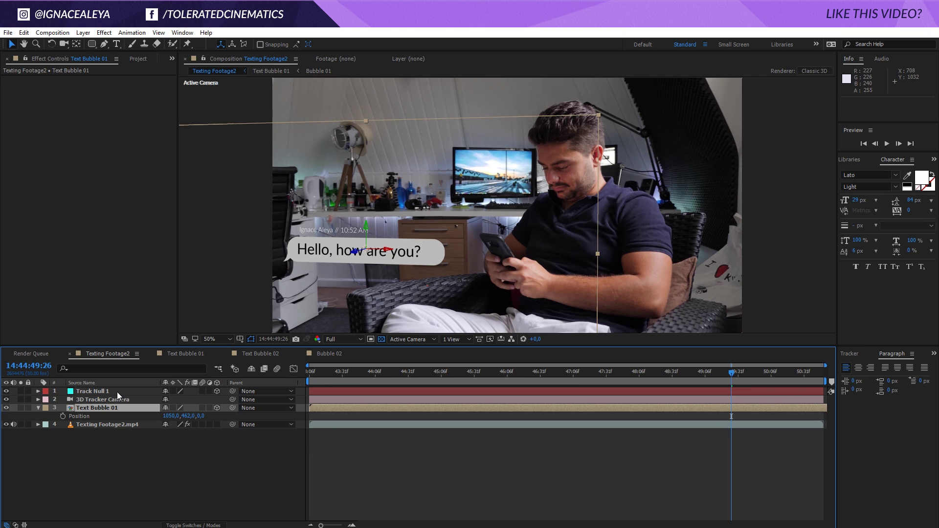
click(116, 392)
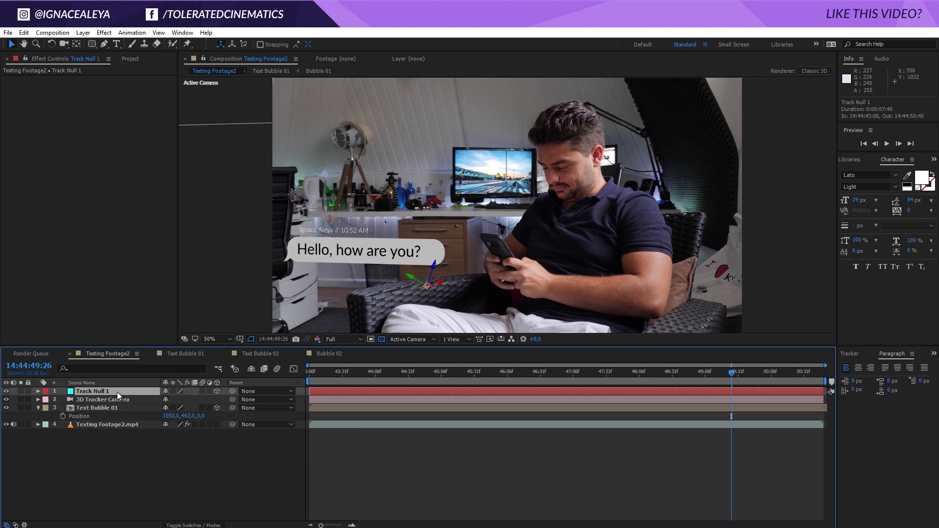
key(p)
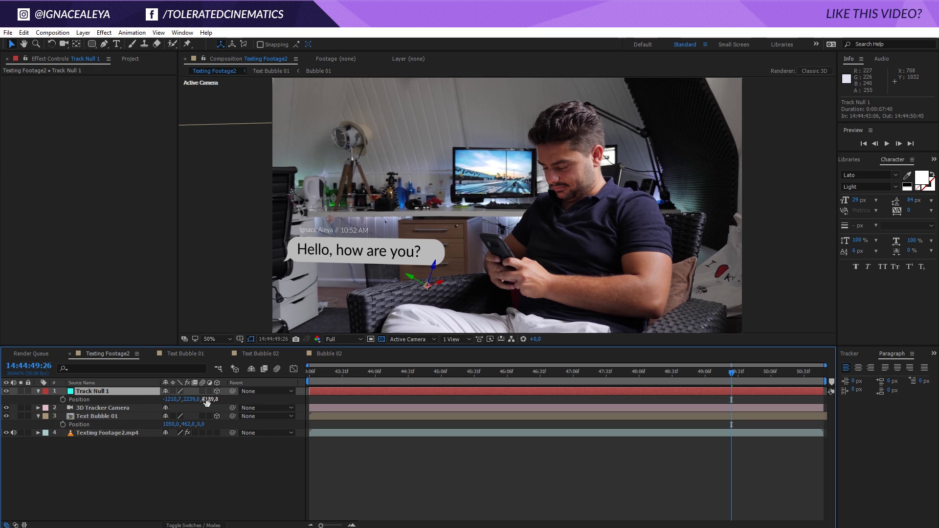
click(210, 400)
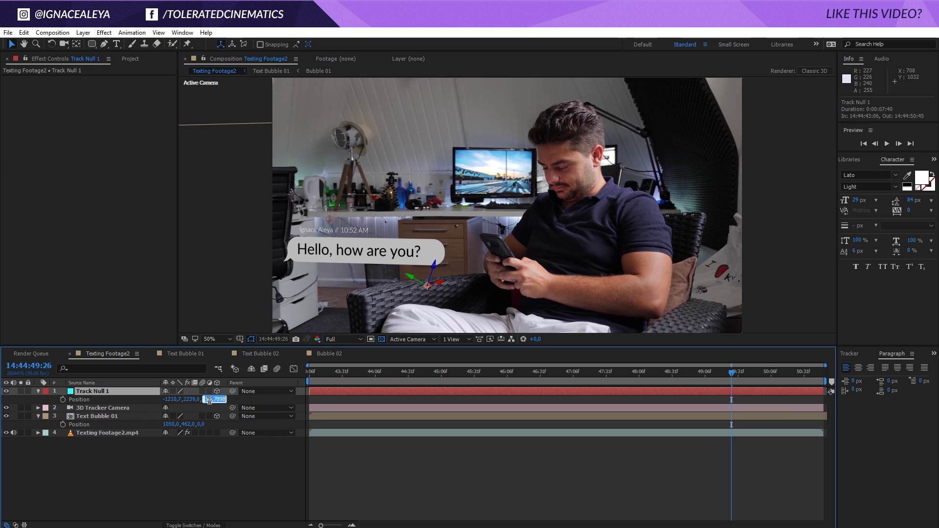
click(201, 424)
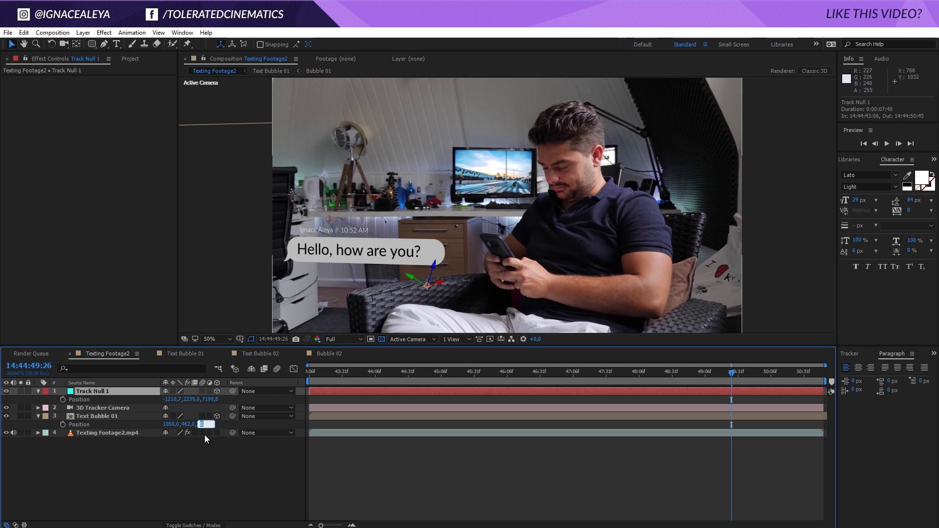
key(ctrl+v)
click(181, 449)
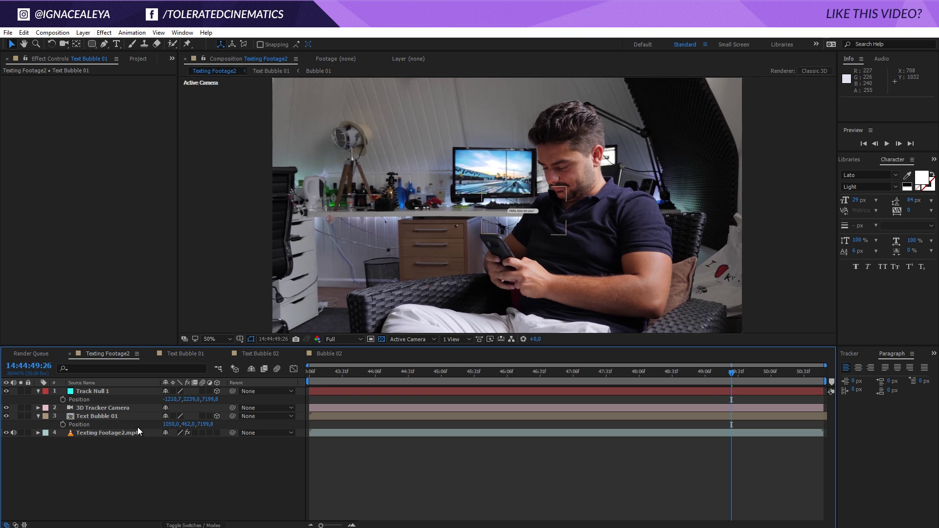
- Move the grey bubble left beside the man and scale it to 484%
click(95, 417)
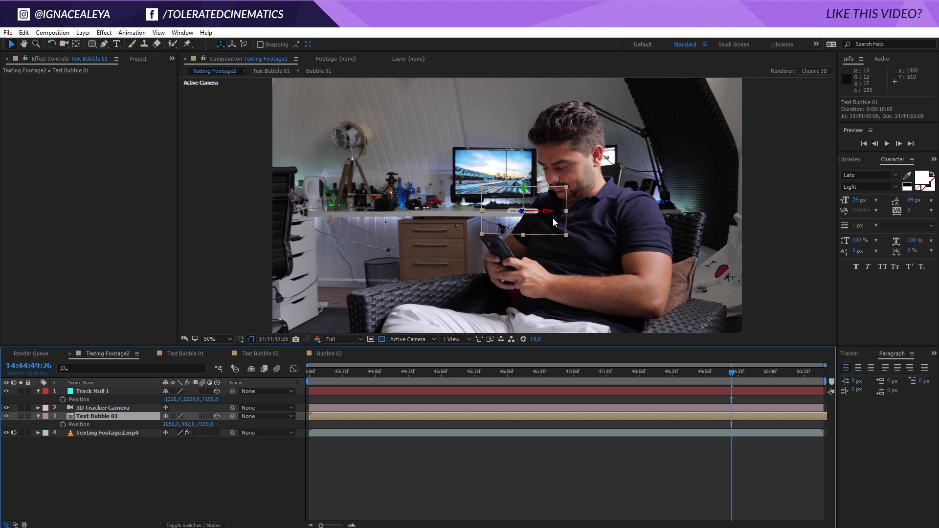
drag(546, 212, 205, 223)
key(s)
drag(186, 427, 383, 425)
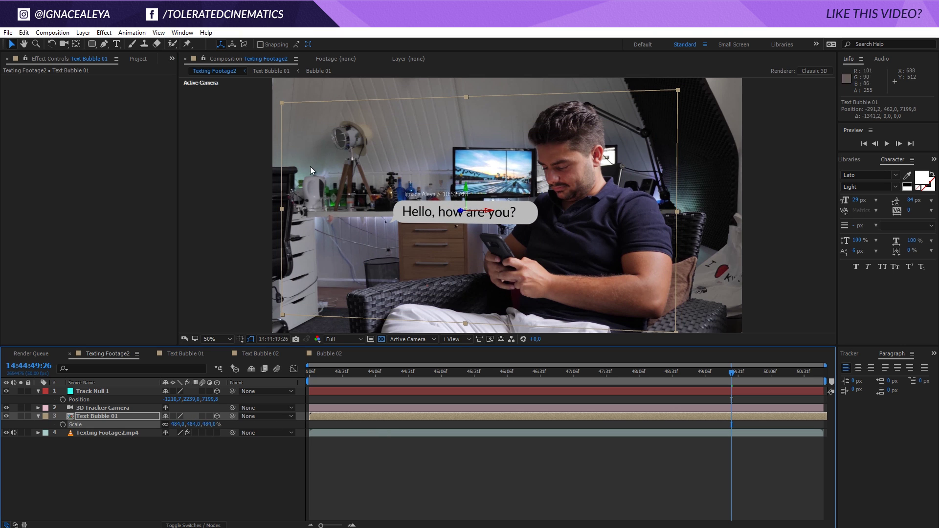
- Rotate the bubble about 28° around Y and scrub the shot to check tracking
key(w)
drag(468, 197, 402, 326)
key(v)
drag(623, 376, 582, 401)
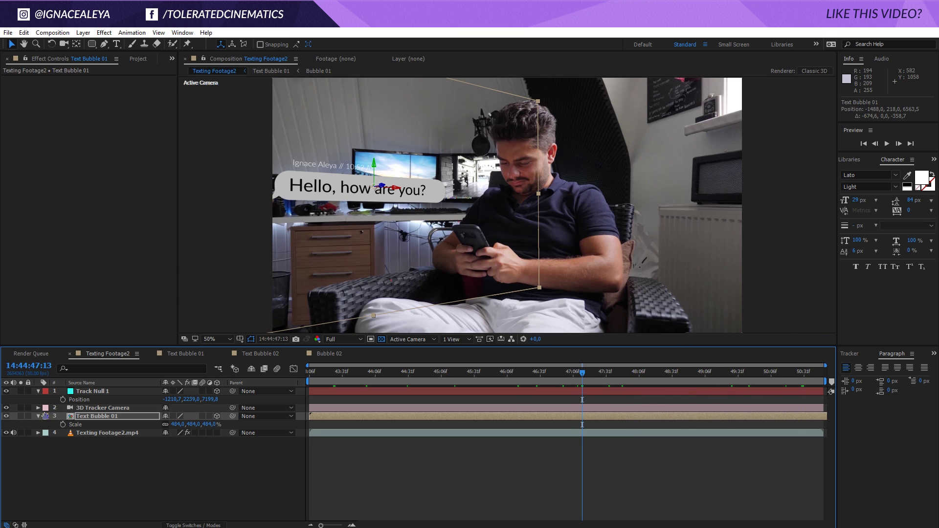
click(76, 417)
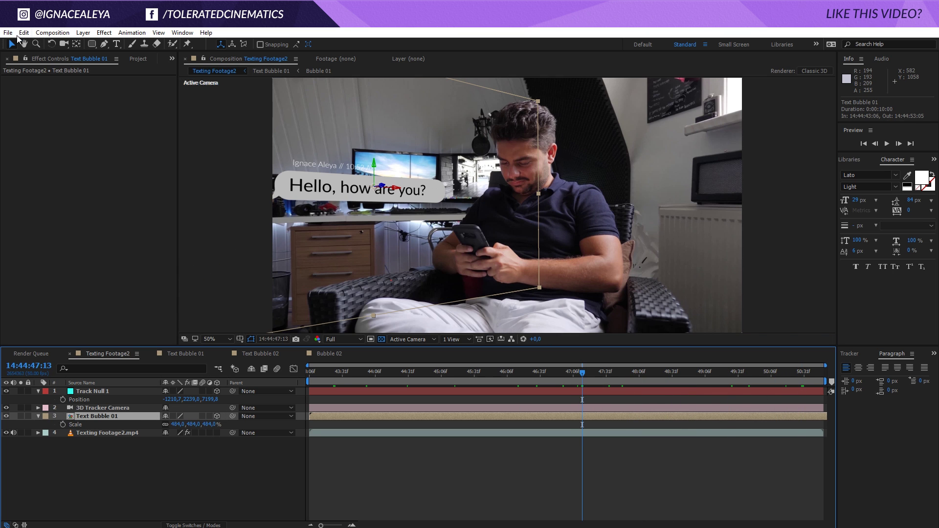
- Duplicate the Text Bubble 01 layer and swap its source for Text Bubble 02
click(24, 32)
click(29, 159)
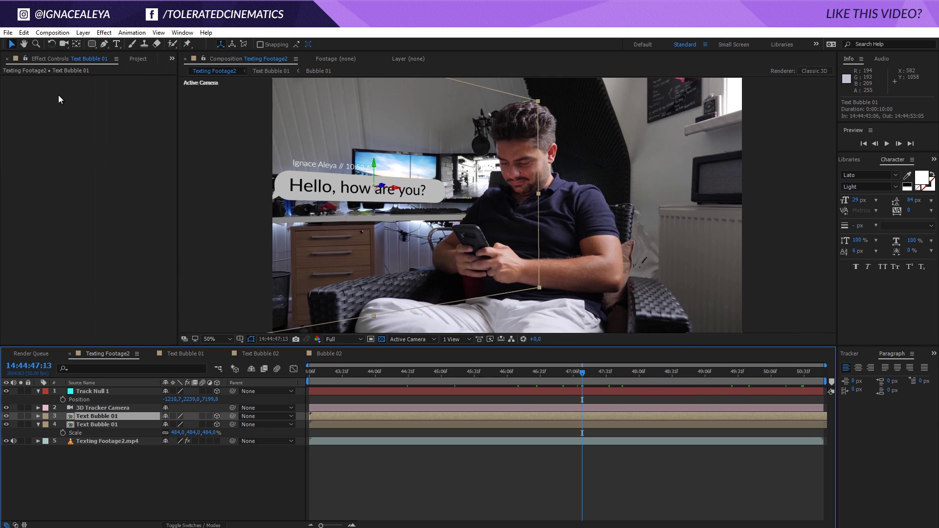
click(138, 58)
click(42, 183)
drag(42, 184, 116, 418)
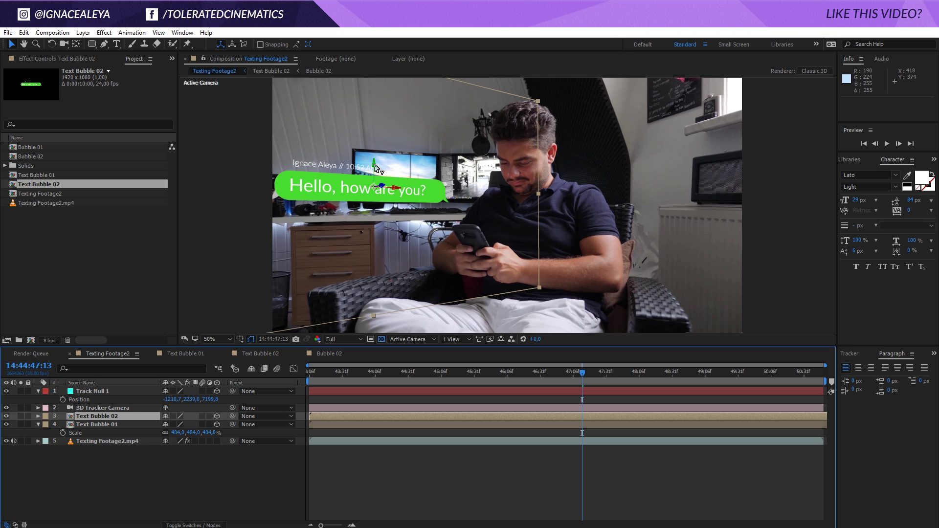
- Move the green bubble above the grey one, then open the Text Bubble 01 composition
drag(378, 171, 590, 173)
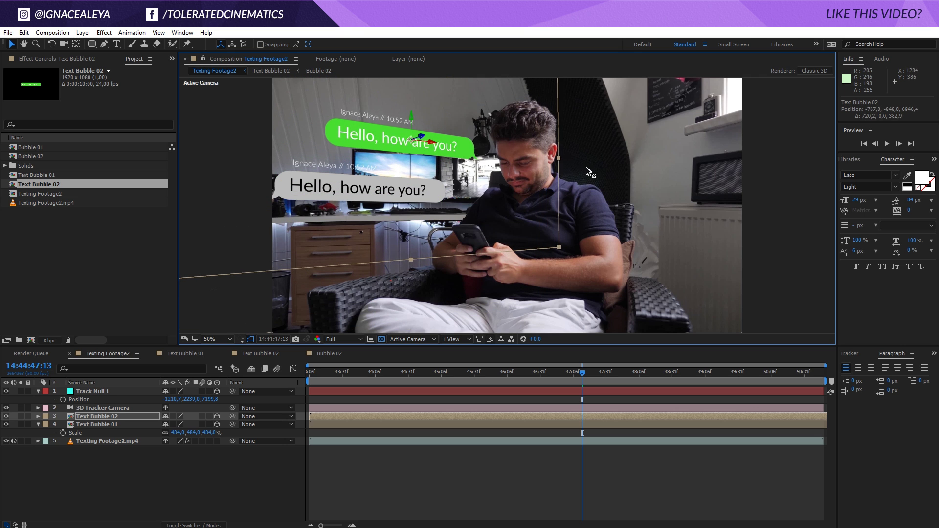
click(427, 462)
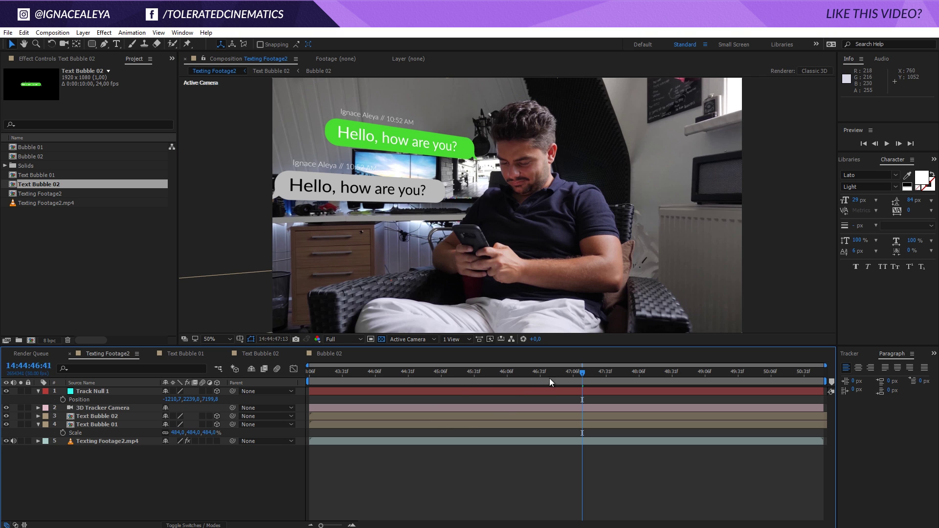
drag(553, 378, 454, 388)
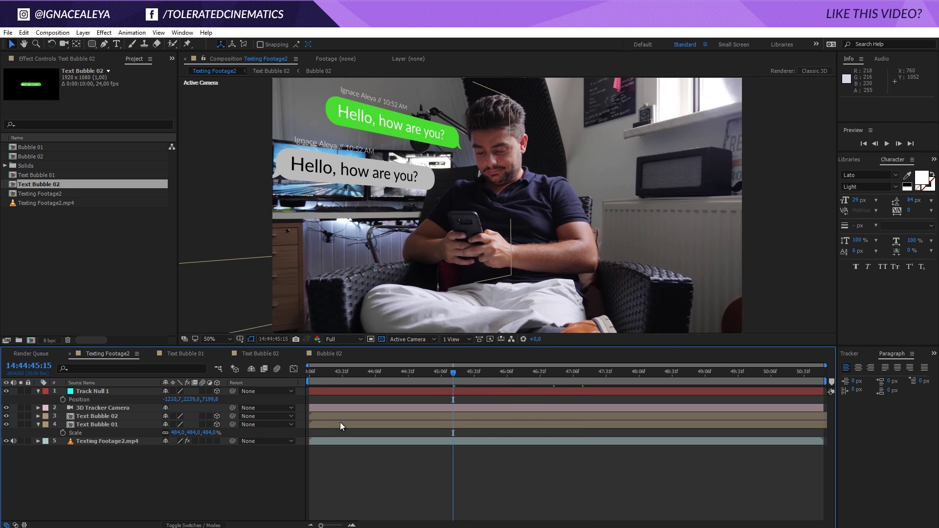
double_click(341, 424)
click(114, 399)
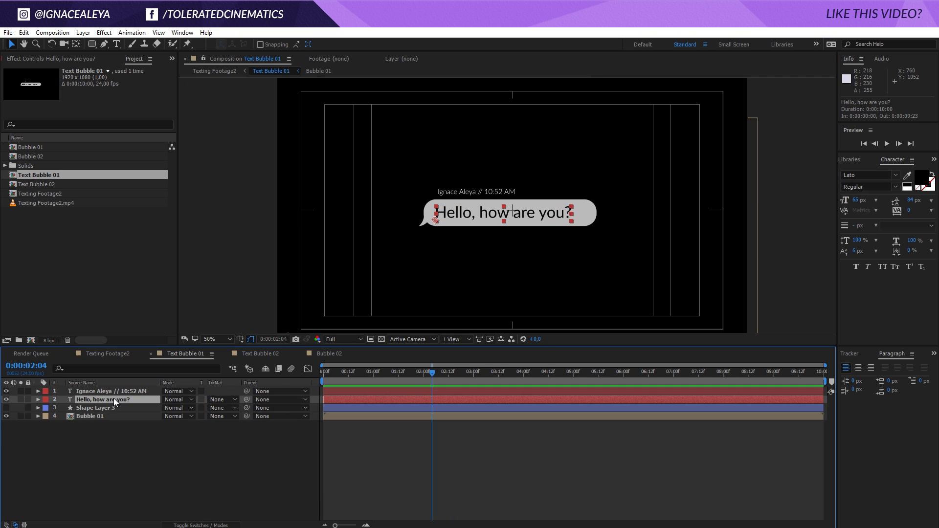
- Replace the caption's sender name with a new first name, keeping '10:52 AM'
click(106, 392)
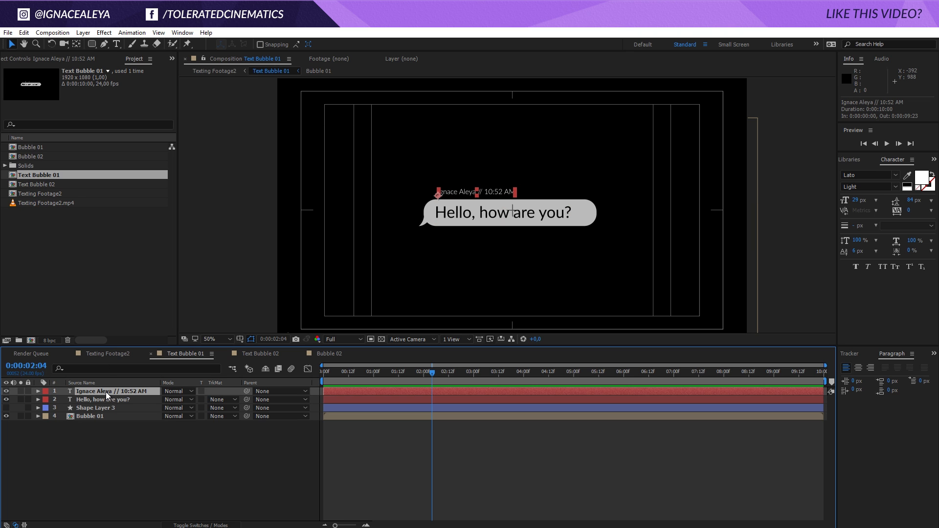
double_click(467, 193)
drag(476, 193, 439, 193)
text(Mark)
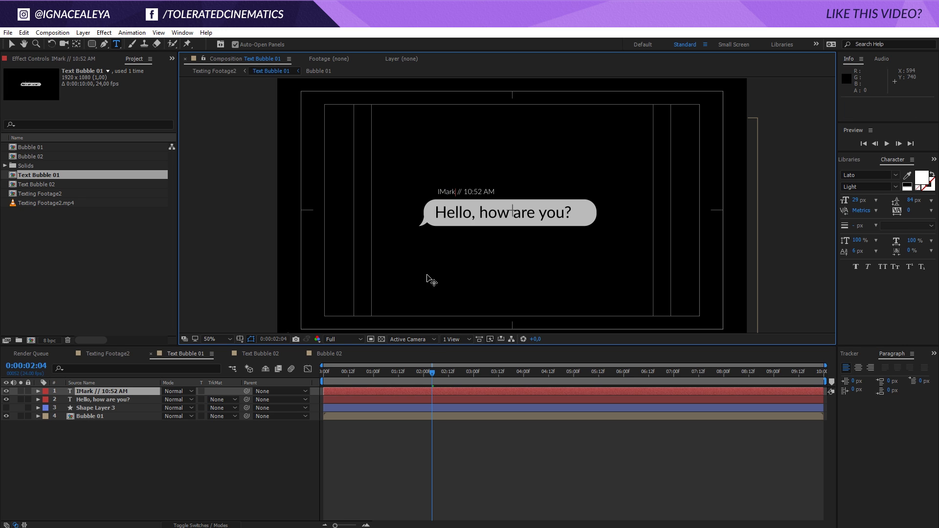
key(Home)
key(Delete)
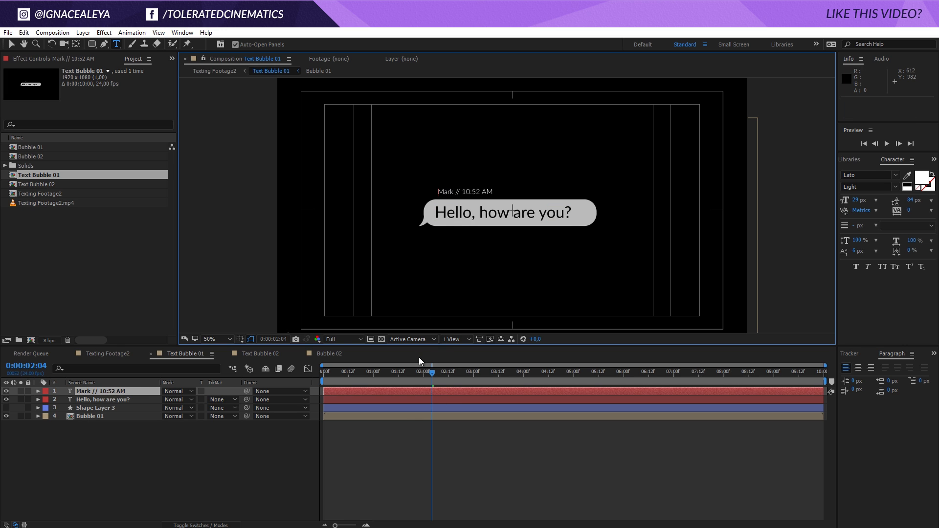
click(394, 488)
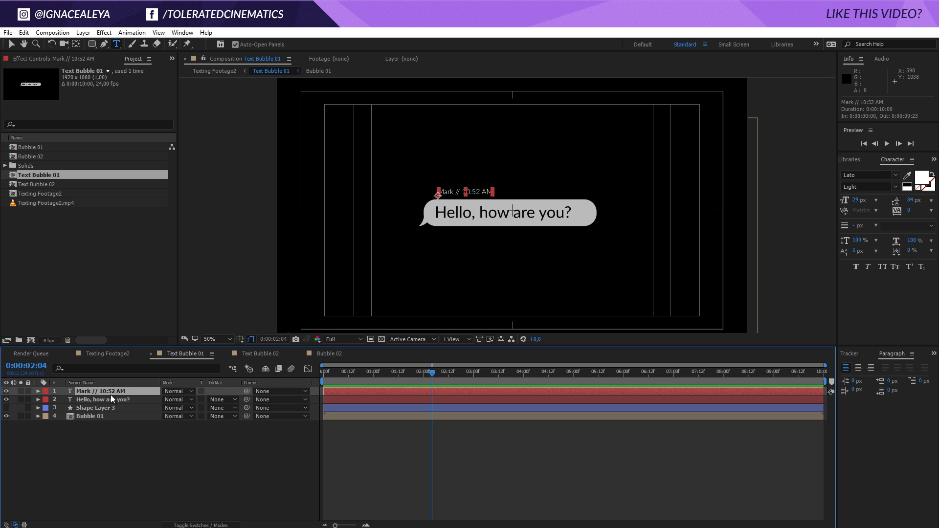
click(82, 32)
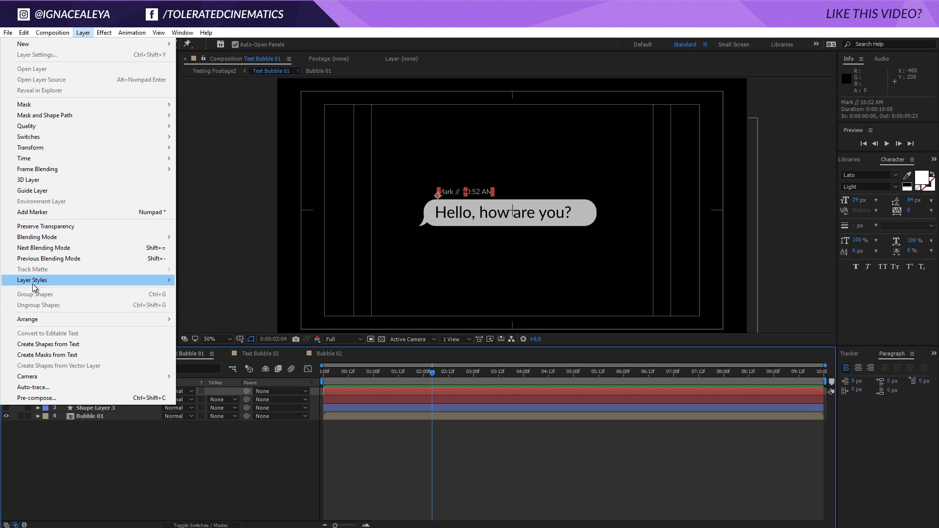
- Apply a Layer Styles > Drop Shadow to the caption with Distance 3 and Size 2
mouse_move(32, 282)
click(231, 317)
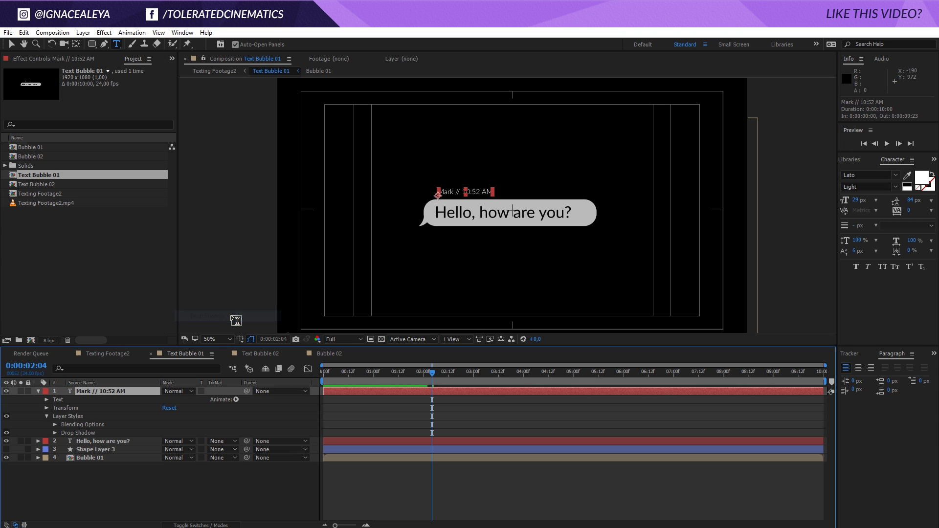
click(55, 434)
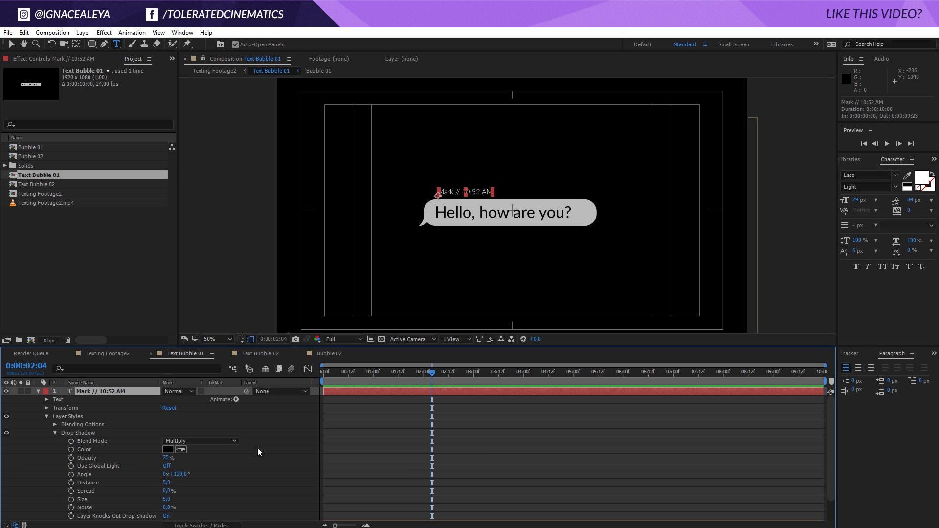
click(382, 338)
click(381, 339)
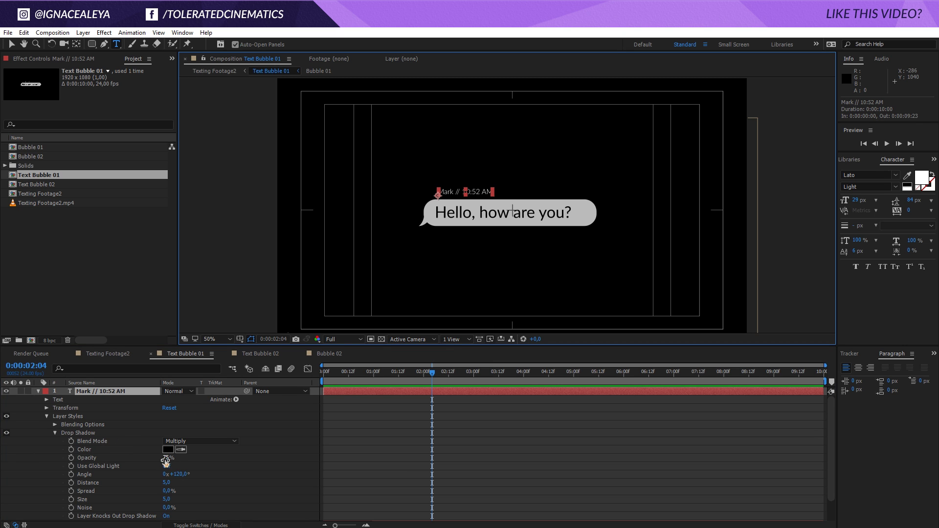
drag(166, 483, 165, 504)
click(74, 432)
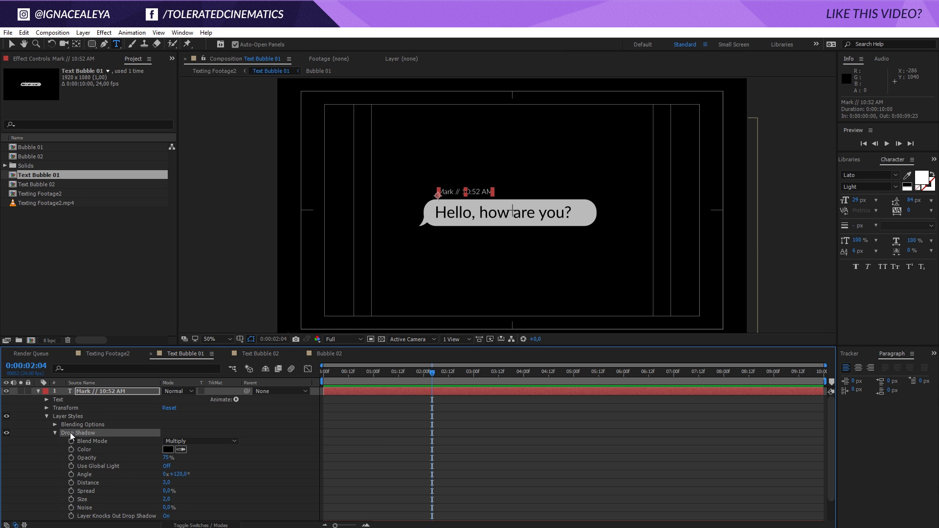
click(24, 32)
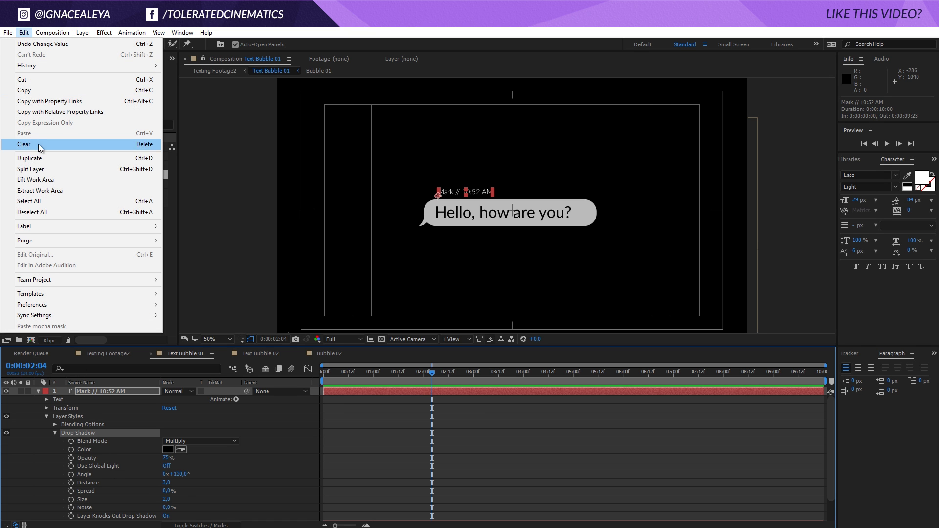
- Copy the Drop Shadow onto Text Bubble 02's name-and-time layer, then go back to Texting Footage2
click(43, 91)
click(320, 357)
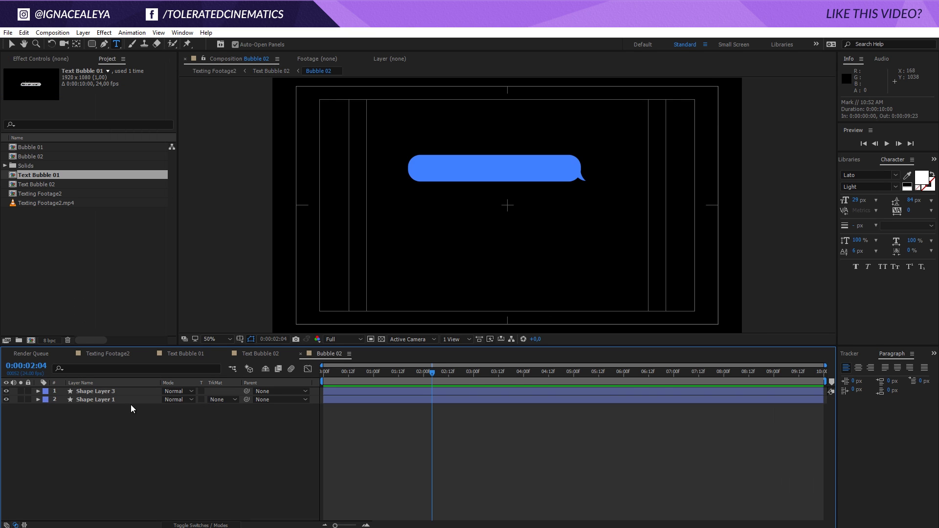
click(177, 356)
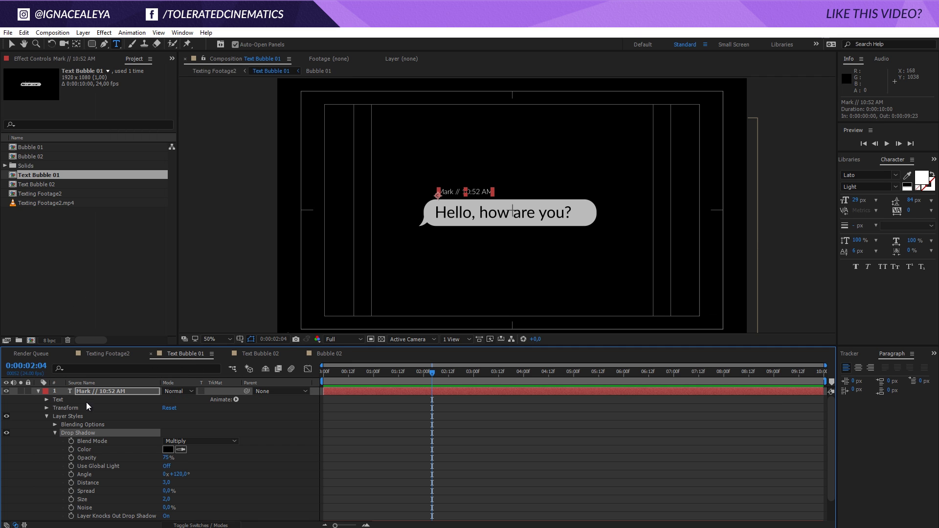
click(39, 392)
click(260, 355)
click(103, 391)
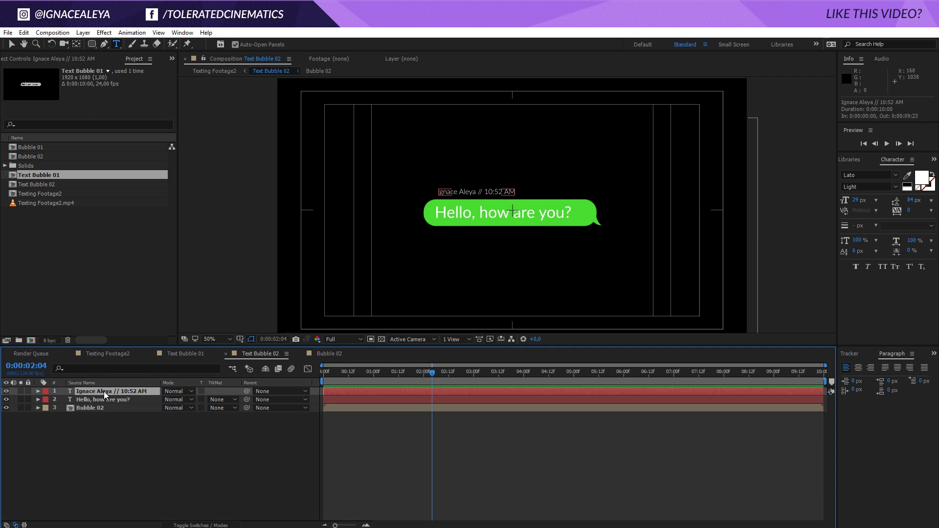
click(24, 32)
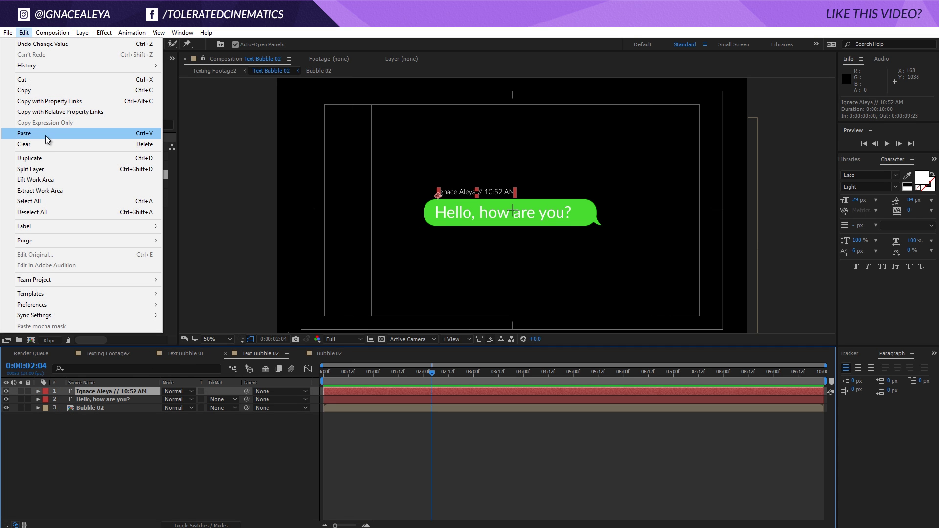
click(46, 136)
click(101, 355)
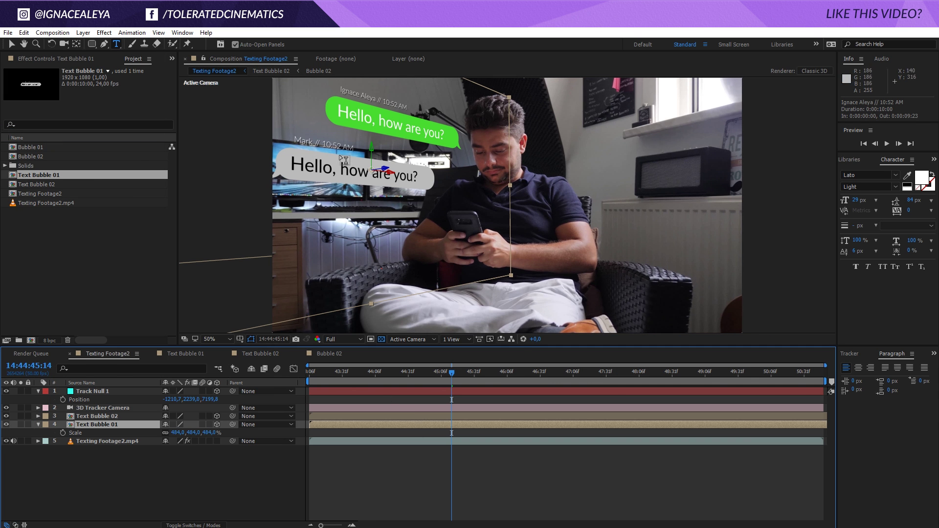
- Preview the tracked bubbles, then move Text Bubble 01's anchor point to the grey bubble's left end
click(450, 488)
key(space)
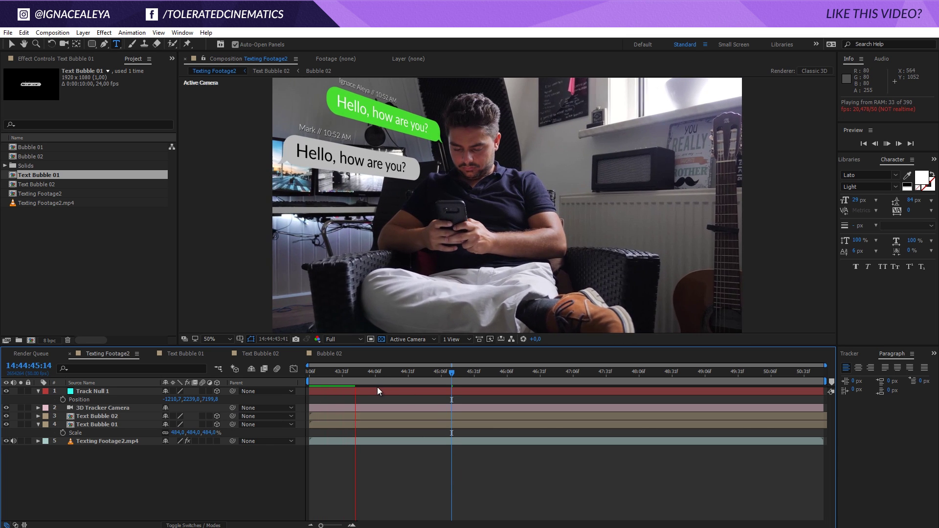
click(319, 386)
drag(316, 389, 304, 389)
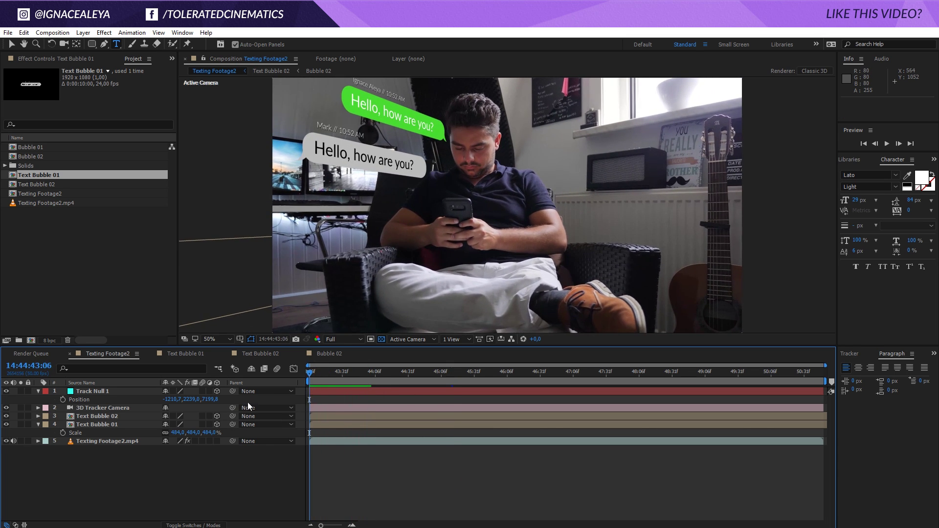
click(95, 422)
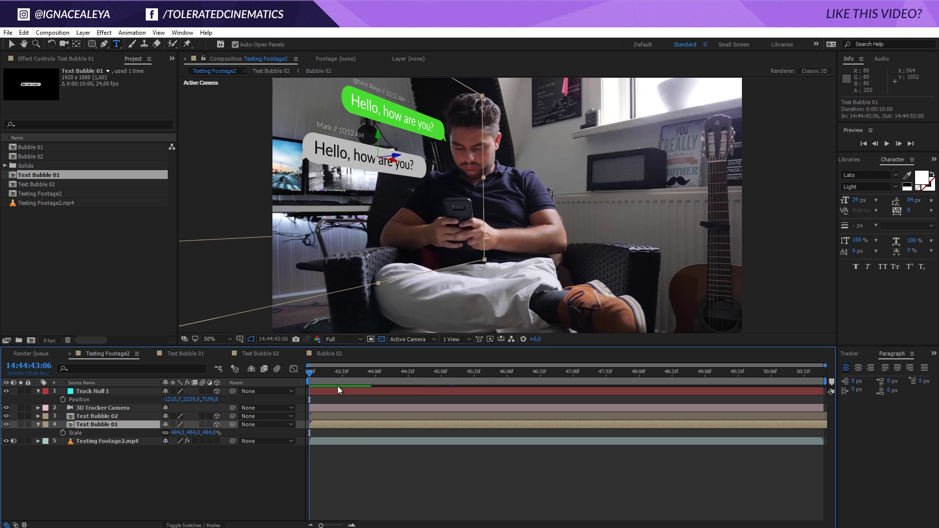
click(79, 45)
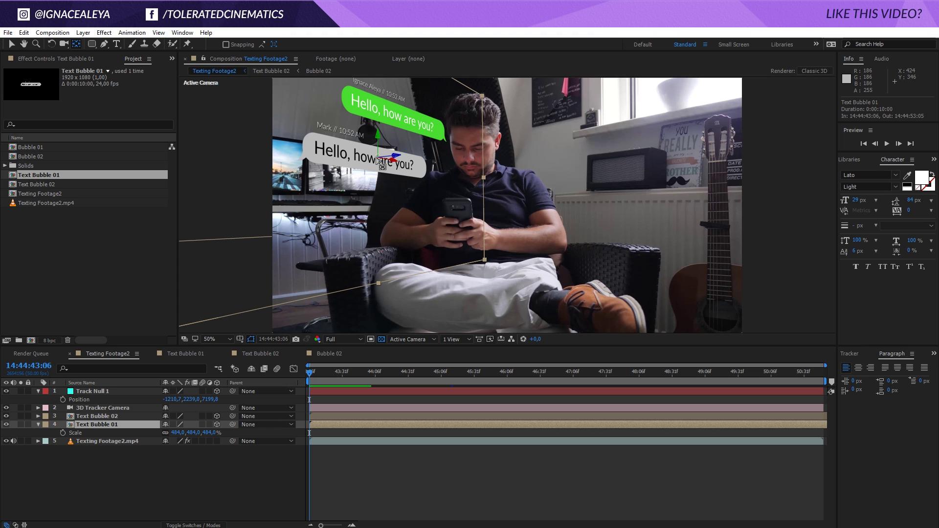
drag(383, 162, 292, 167)
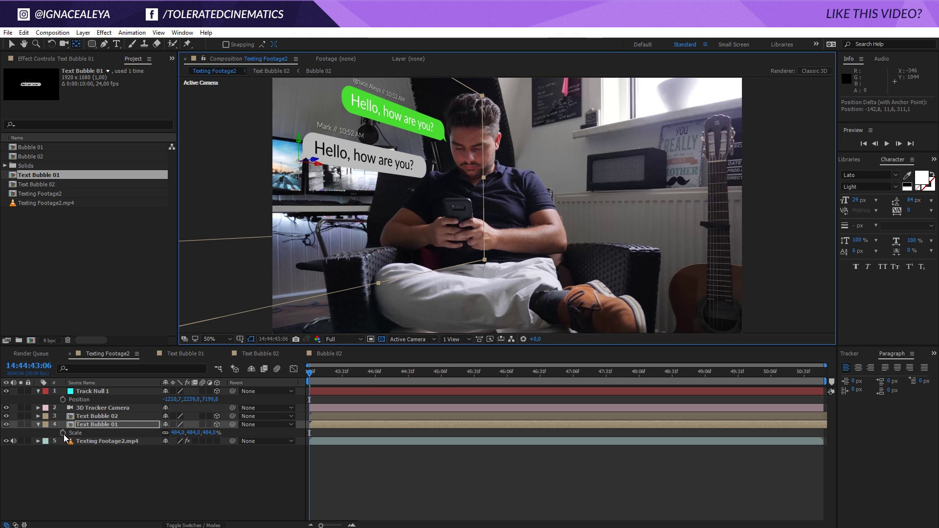
- Add a 484% Scale keyframe to Text Bubble 01, placed a few frames into the shot
click(86, 424)
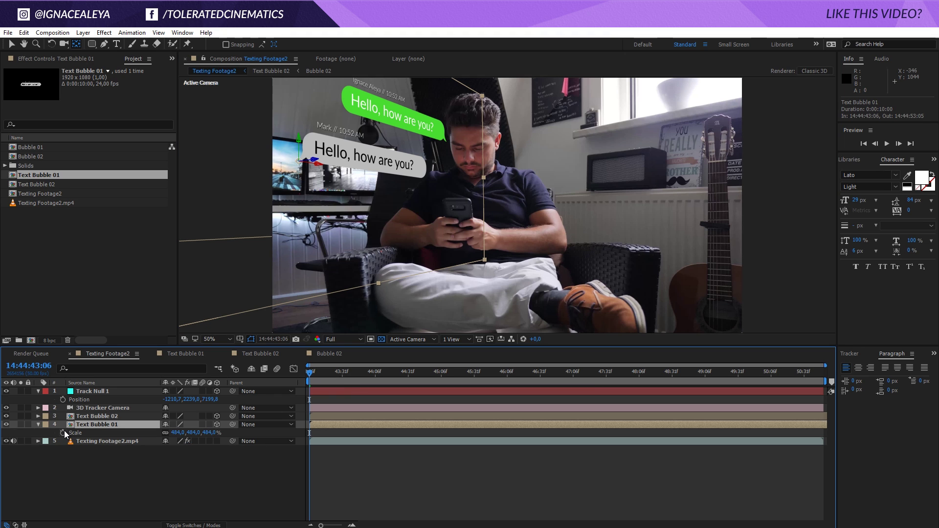
click(63, 433)
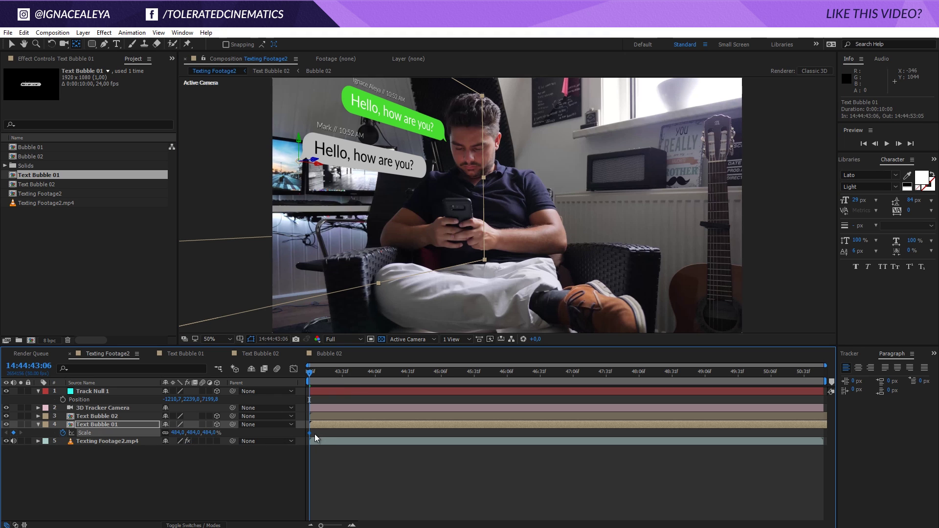
drag(310, 433, 321, 433)
- Set Text Bubble 01's starting Scale keyframe to 0% so the grey bubble grows in
click(193, 433)
text(0)
key(Return)
mouse_move(313, 372)
mouse_down()
mouse_move(321, 373)
mouse_move(295, 380)
mouse_move(315, 381)
mouse_up()
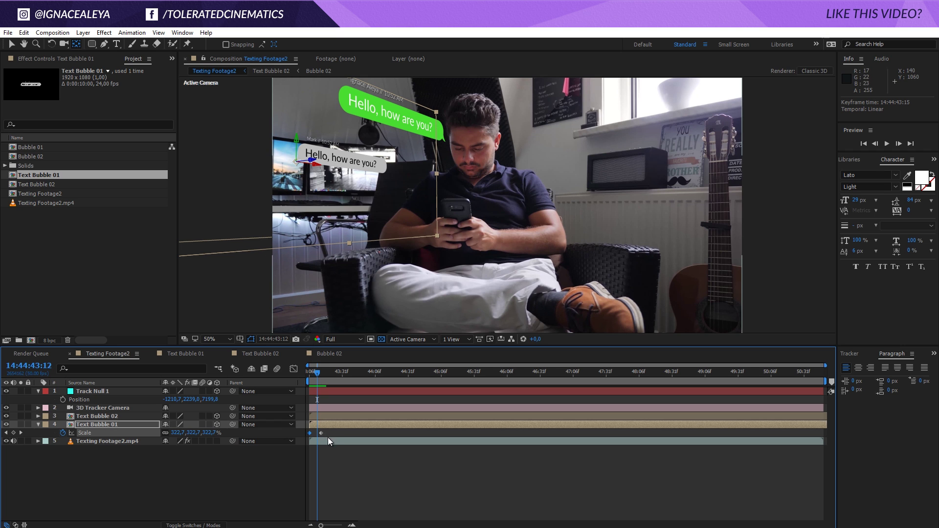
- Easy Ease the final Scale keyframe and steepen its speed curve so the bubble pops, then settles
click(321, 433)
right_click(321, 433)
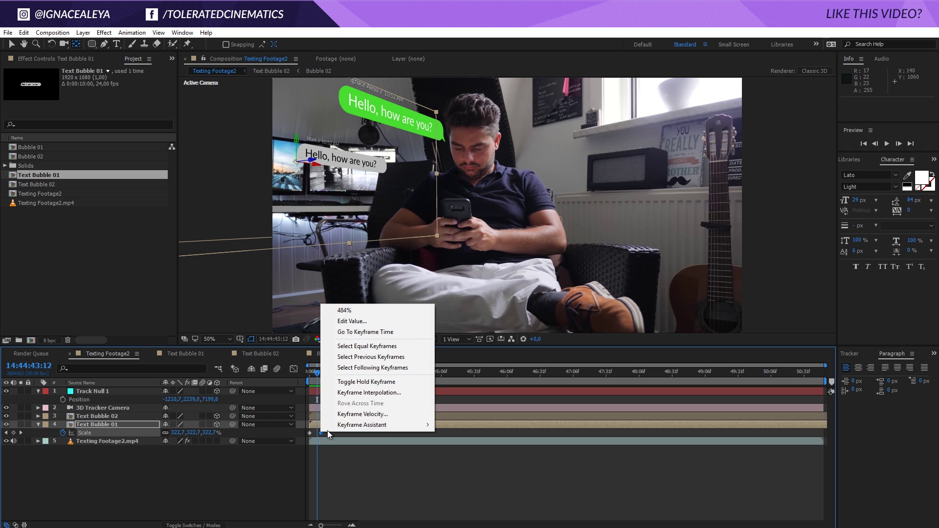
mouse_move(336, 427)
click(219, 445)
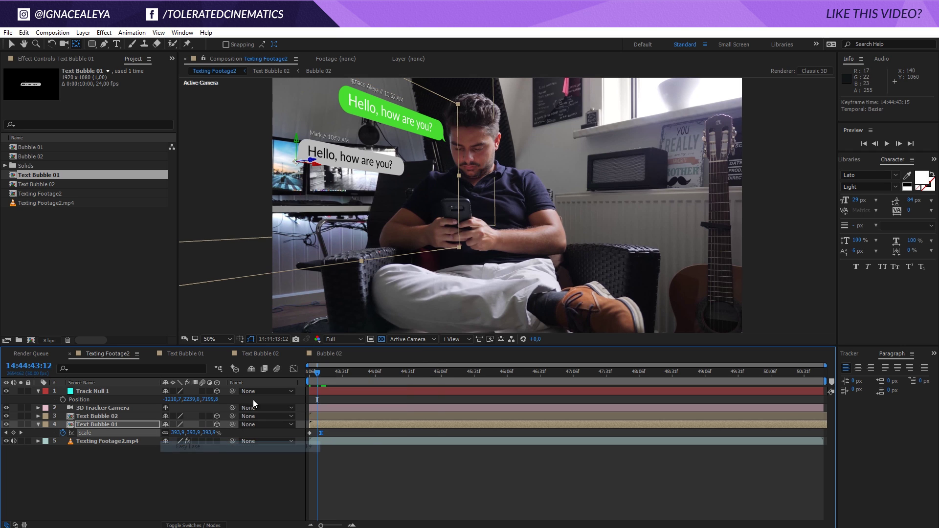
click(293, 371)
drag(320, 488, 316, 487)
click(294, 370)
key(space)
click(326, 373)
- Copy both Scale keyframes and paste the pop-in animation onto Text Bubble 02
drag(332, 431, 304, 435)
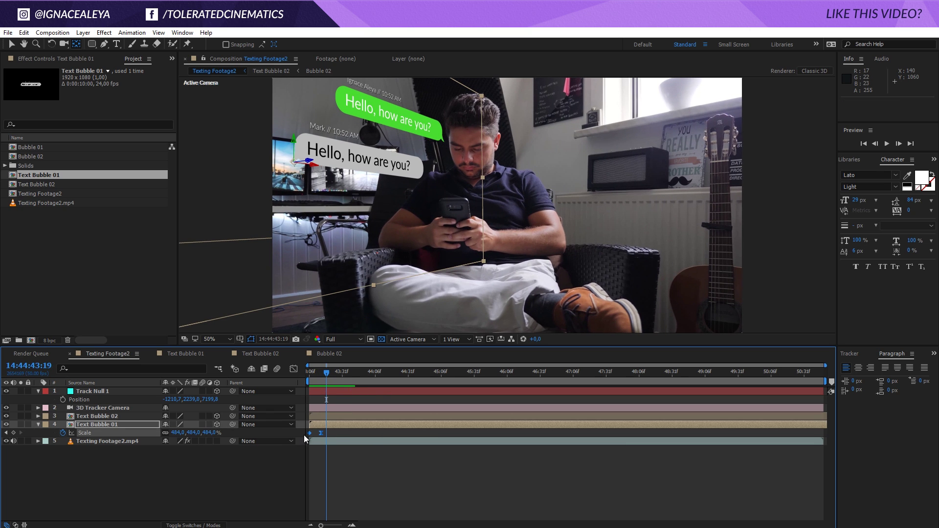
key(ctrl+c)
key(Home)
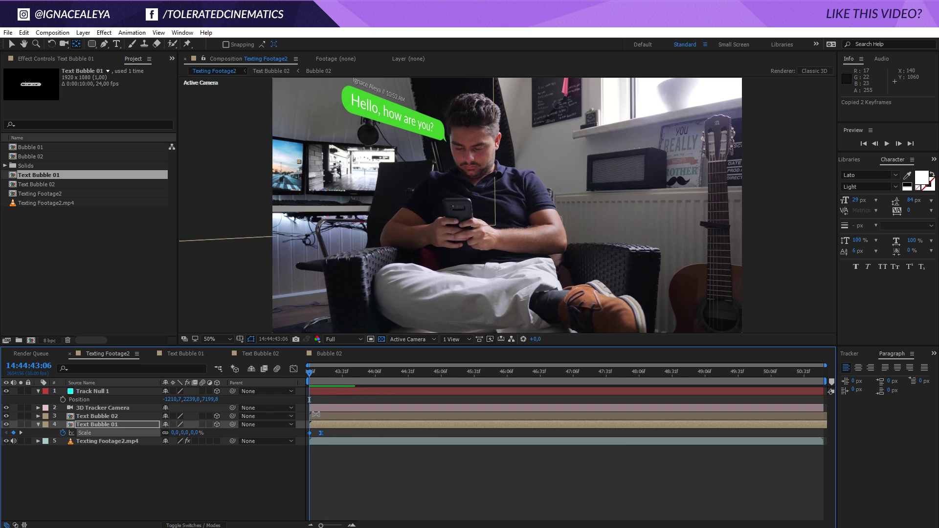
click(316, 414)
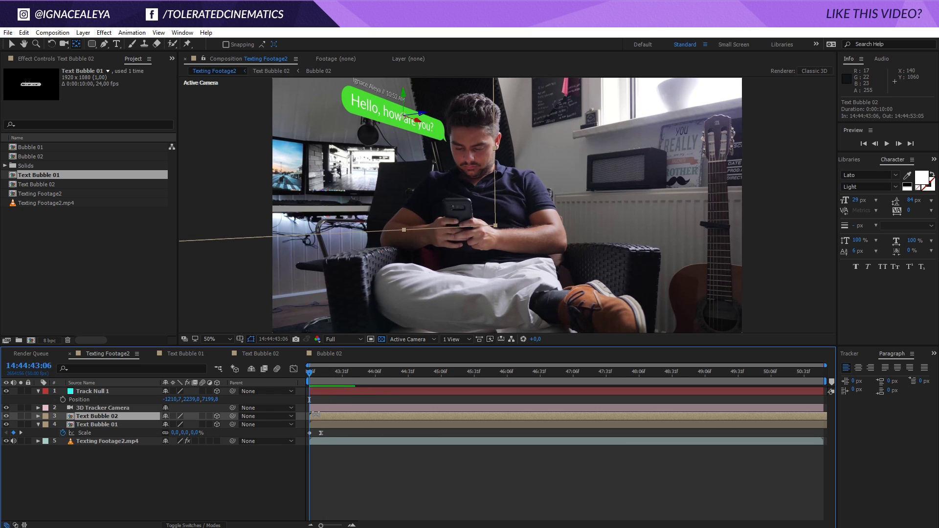
key(ctrl+v)
- Slide both bubble layers later, green after grey, and preview the staggered timing
drag(316, 414, 380, 421)
drag(447, 423, 586, 420)
key(space)
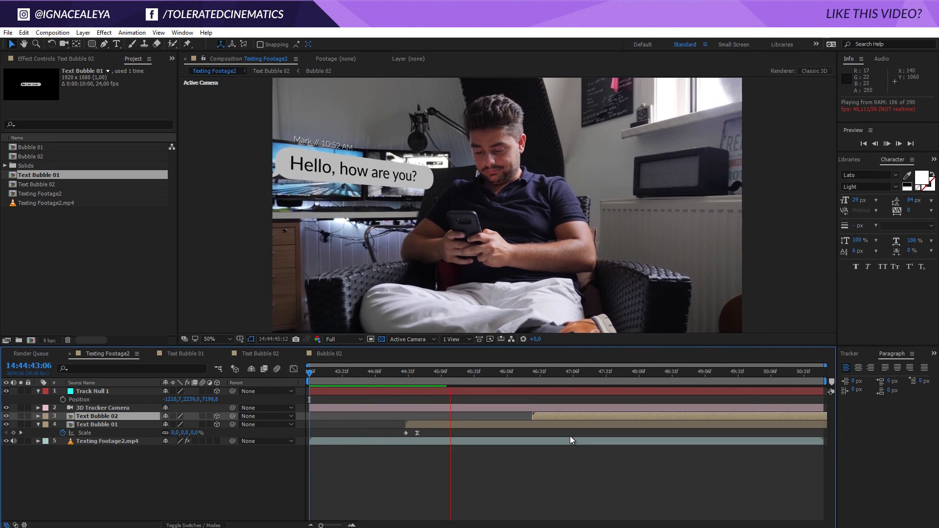
- Shift the Text Bubble 02 layer slightly earlier and preview it popping in after the grey bubble
drag(557, 418, 524, 415)
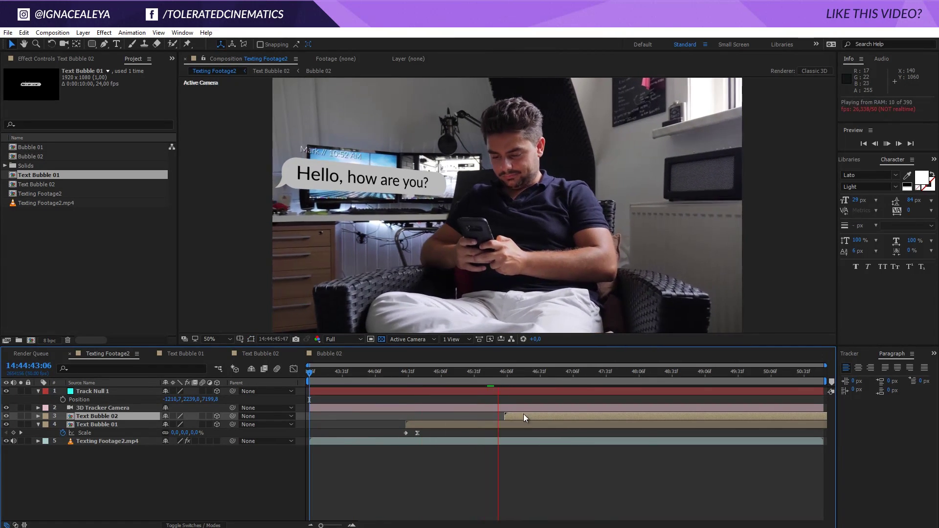
click(366, 378)
key(space)
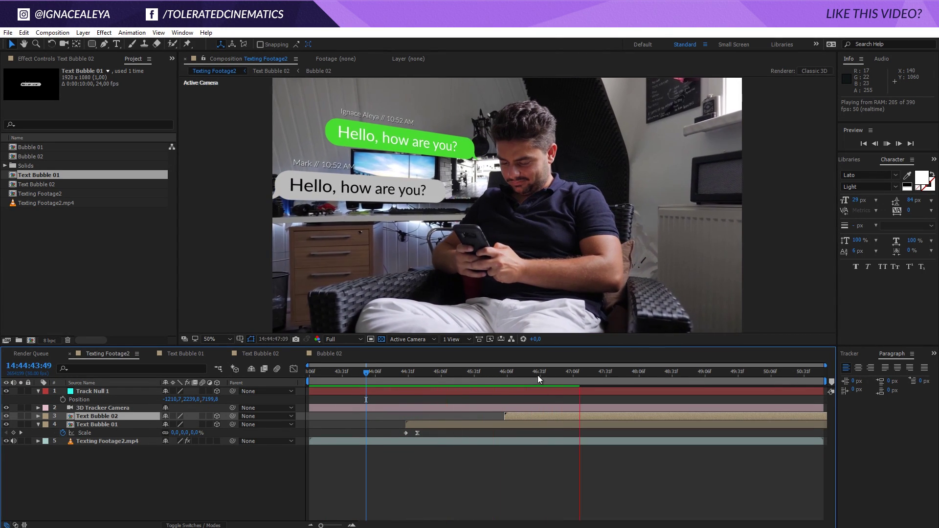
- Inside Text Bubble 02, change the green bubble's message text to 'I'm fine!'
double_click(540, 417)
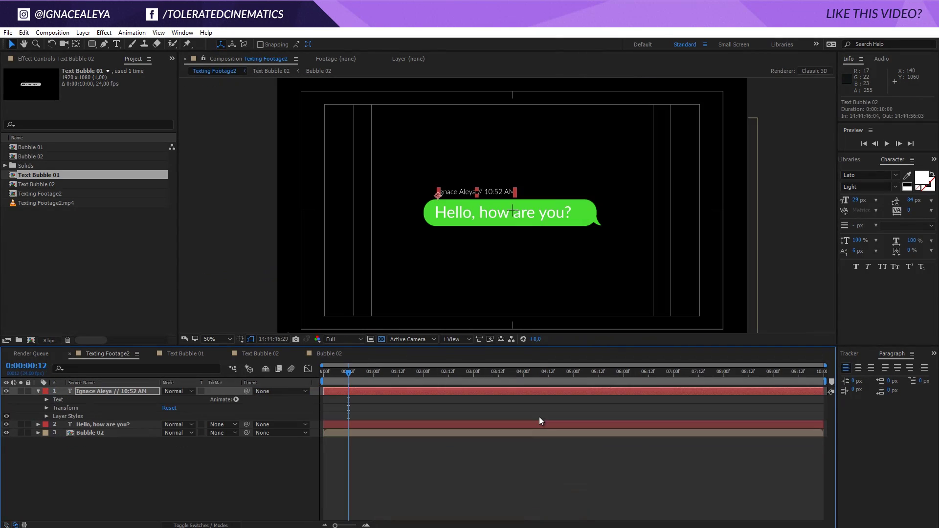
double_click(492, 214)
text(I'm fine!)
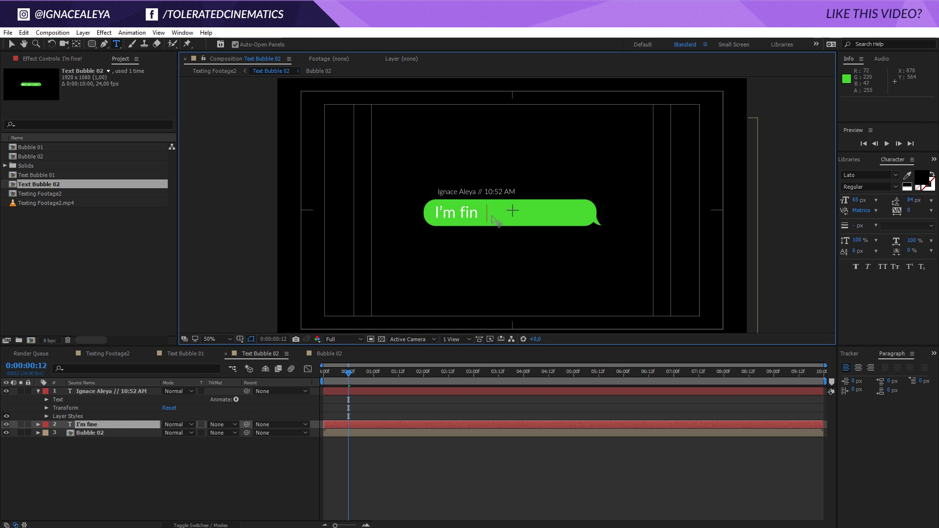
click(171, 478)
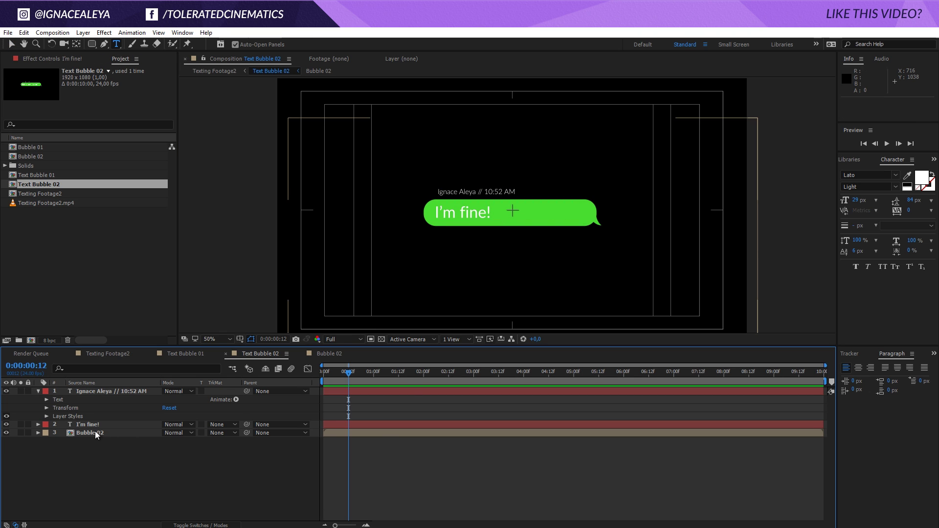
- In Bubble 02, shrink Shape Layer 1's Rectangle Path width to 382
click(92, 433)
double_click(93, 432)
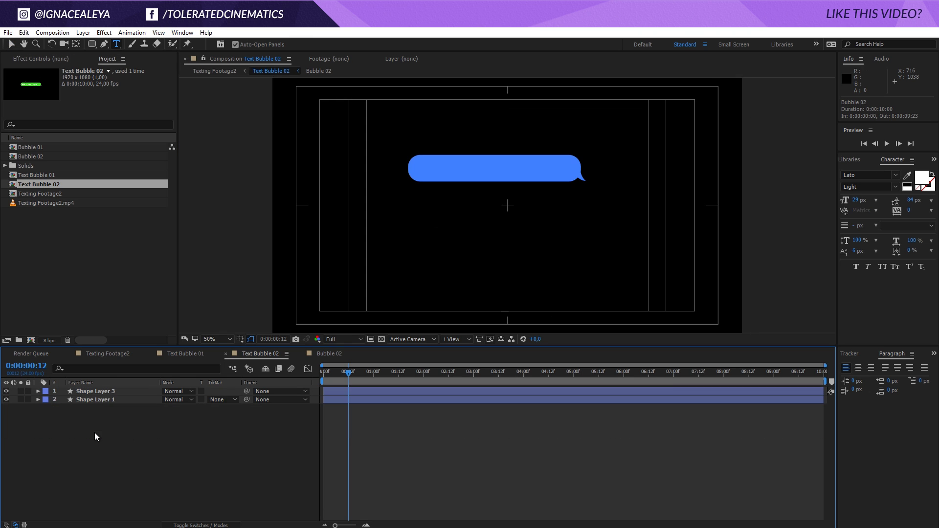
click(106, 392)
click(108, 399)
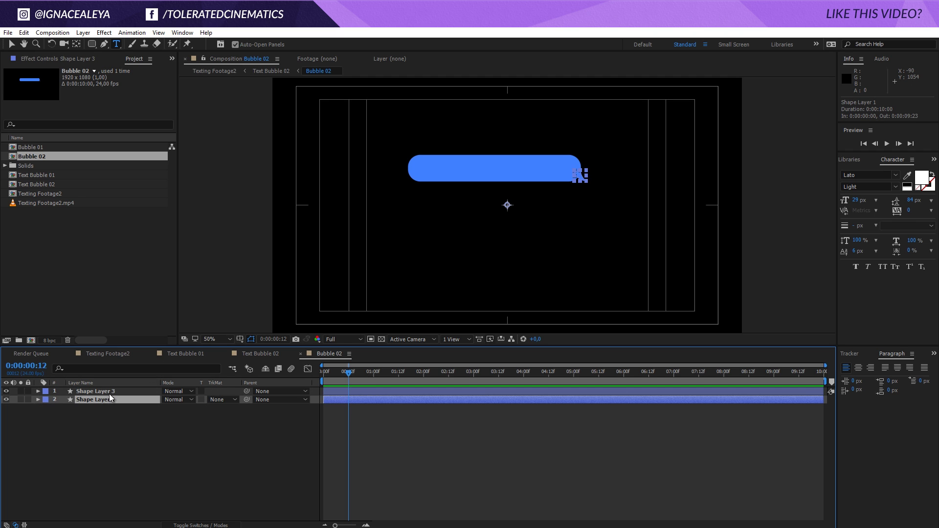
click(38, 400)
click(46, 408)
click(55, 416)
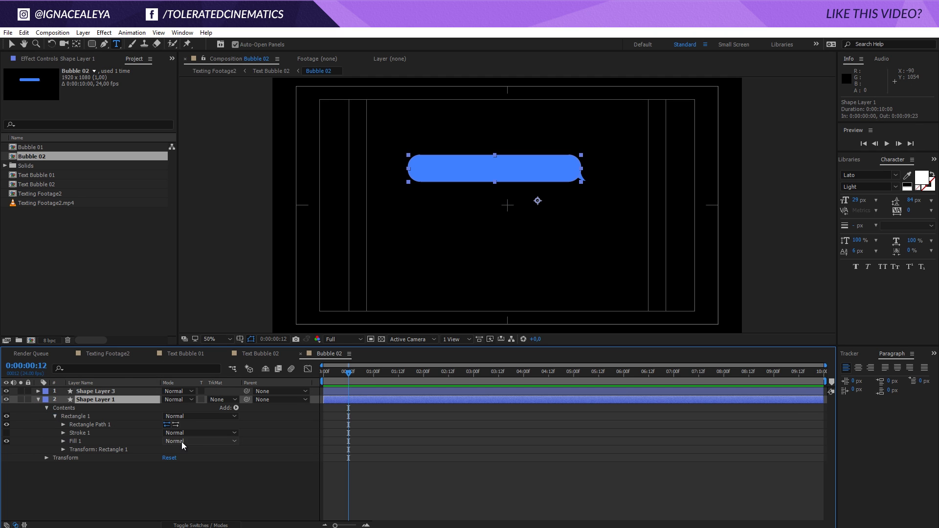
click(63, 424)
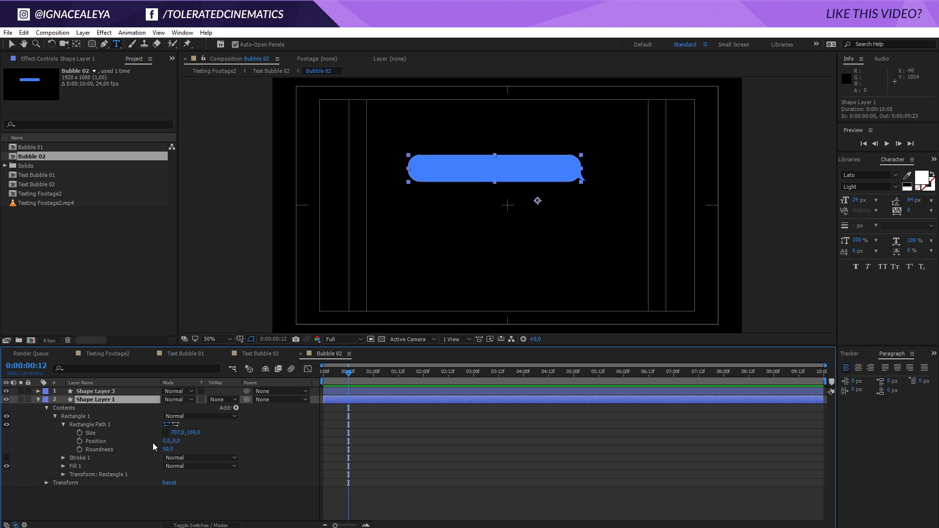
drag(178, 433, 92, 432)
- Move the rounded rectangle about 24 px right and nudge the tail shape to reattach it
key(v)
drag(521, 170, 535, 173)
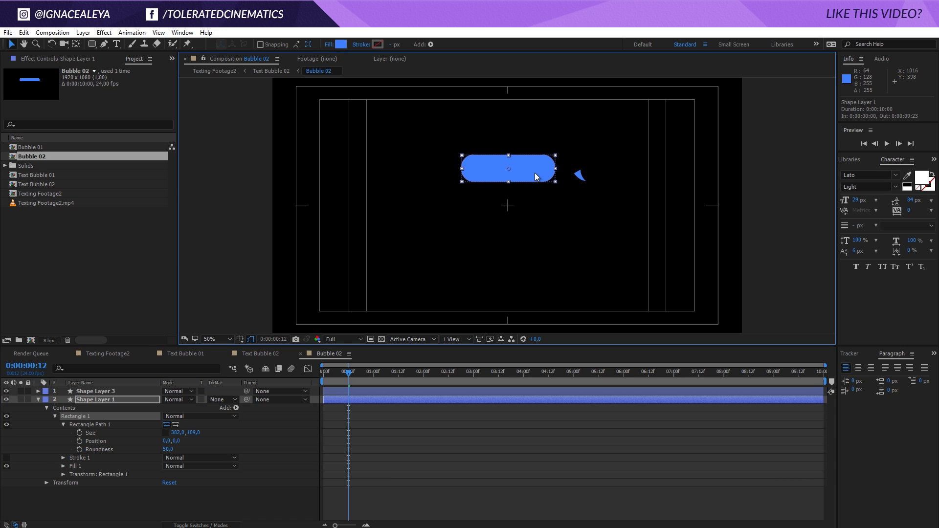
click(99, 391)
key(shift+Left)
key(shift+Left)
key(shift+Left)
key(shift+Left)
key(shift+Left)
key(shift+Left)
key(shift+Left)
key(shift+Left)
key(shift+Left)
key(shift+Left)
key(shift+Left)
key(shift+Left)
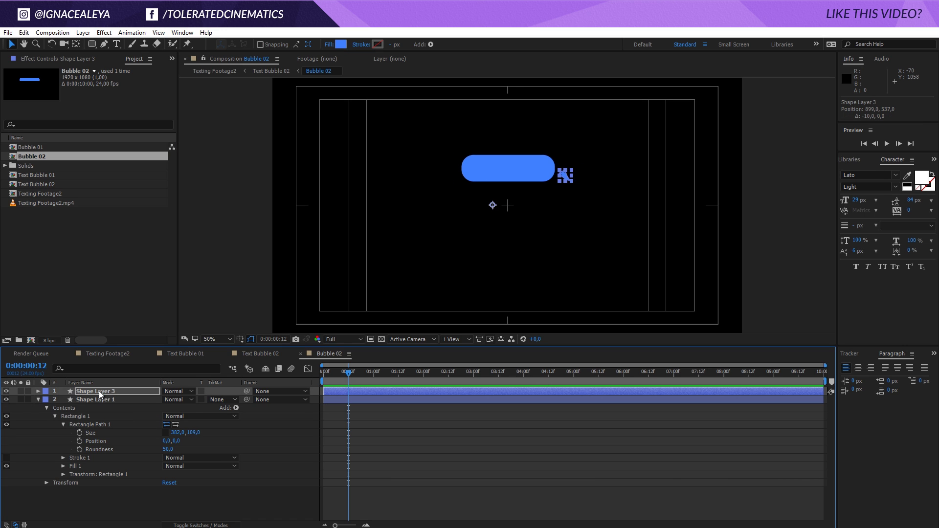
key(shift+Right)
key(shift+Right)
key(shift+Right)
key(shift+Right)
key(shift+Right)
key(shift+Left)
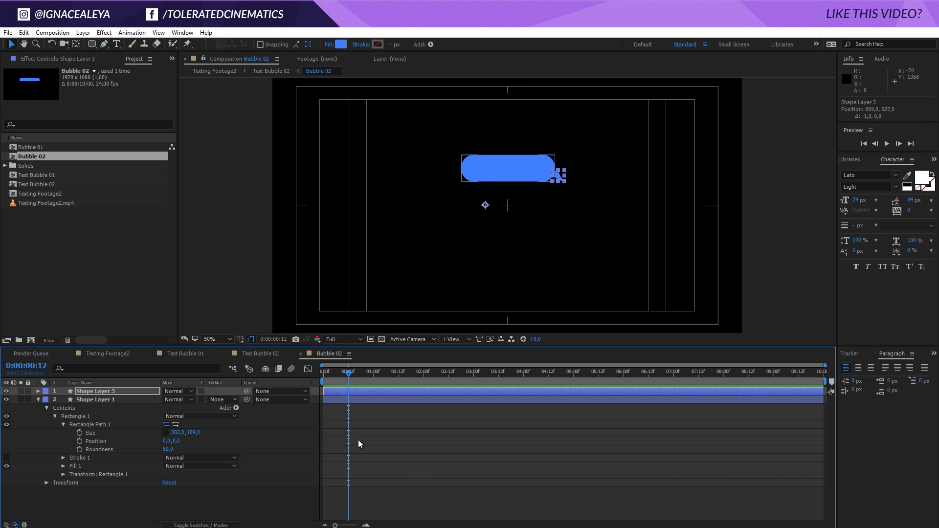
click(361, 448)
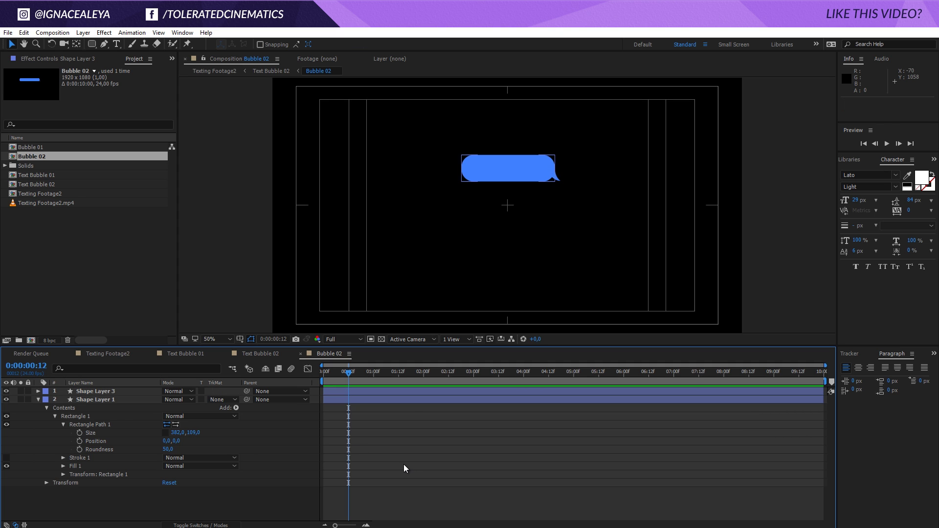
click(265, 354)
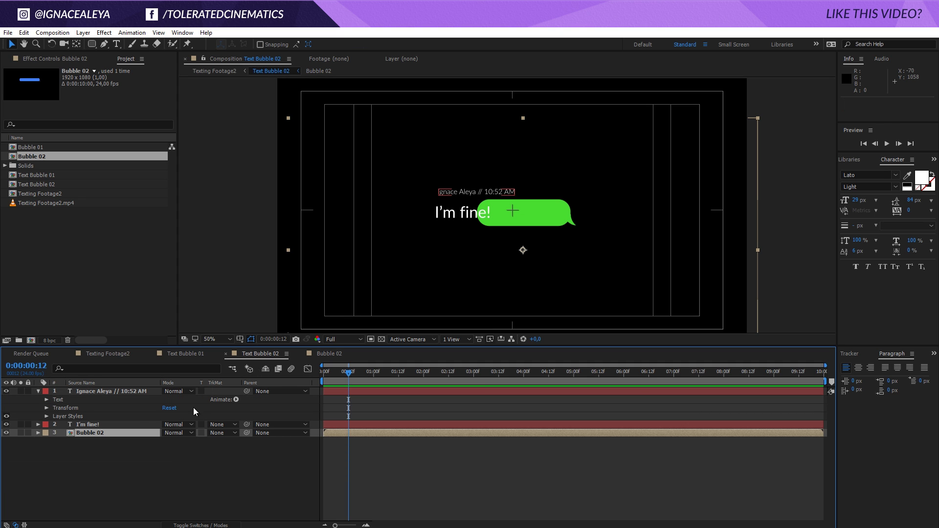
- Recentre the Bubble 02 shape behind the 'I'm fine!' text, nudging it right with the arrow keys
drag(545, 227, 505, 217)
click(139, 389)
click(87, 424)
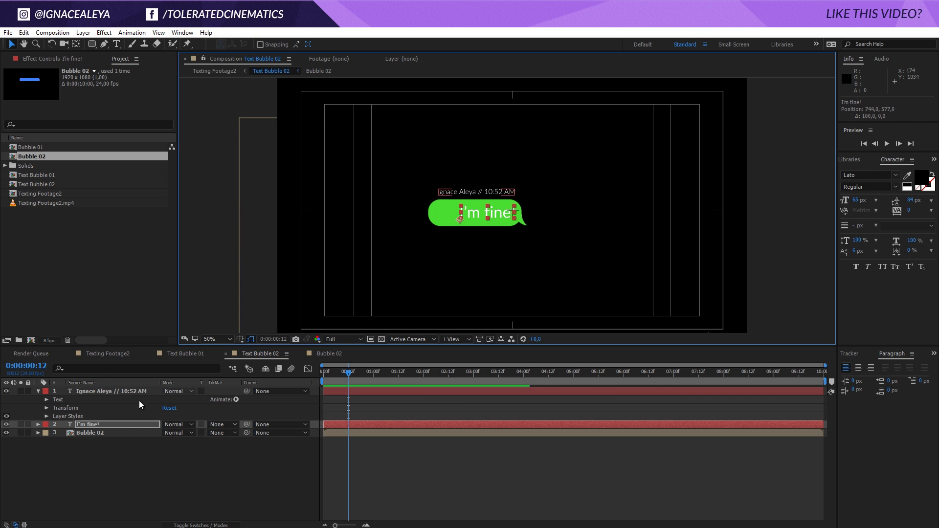
click(127, 391)
click(93, 433)
key(shift+Right)
key(shift+Right)
key(shift+Right)
key(shift+Right)
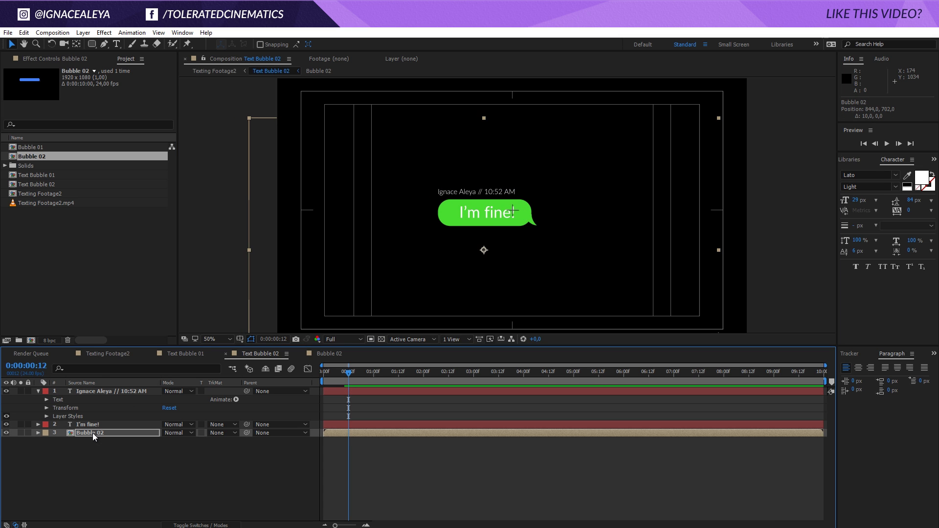
key(Right)
key(Right)
key(Right)
key(Right)
key(Right)
key(Right)
key(Right)
key(Right)
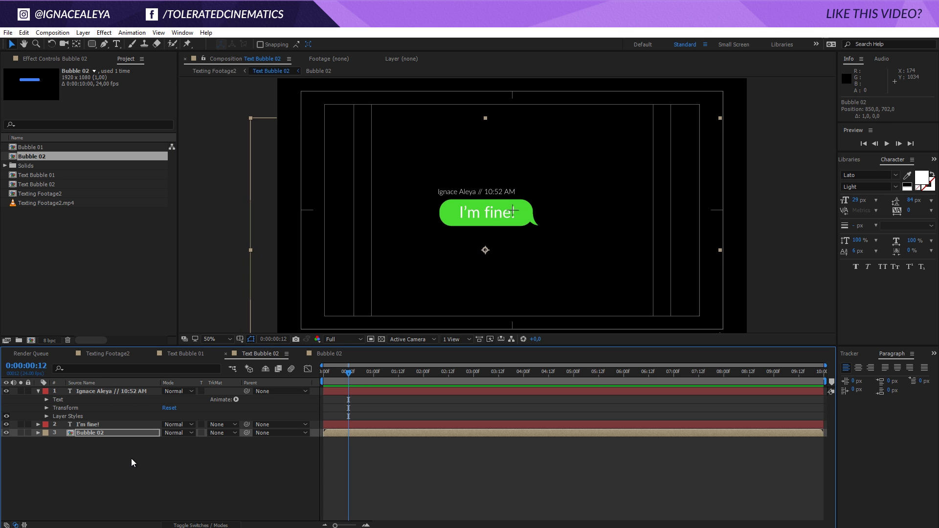
click(139, 471)
- Back in Texting Footage2, scrub to later frames to check both chat bubbles
click(112, 355)
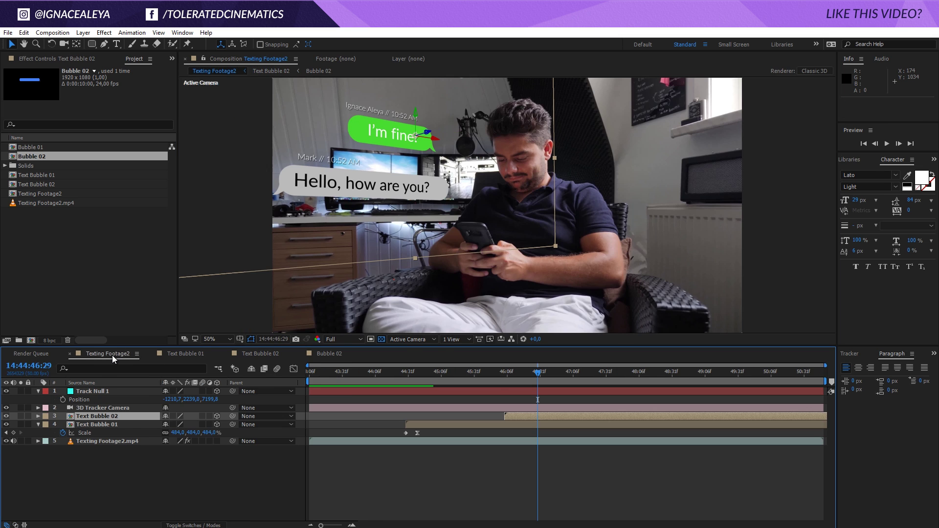
click(483, 471)
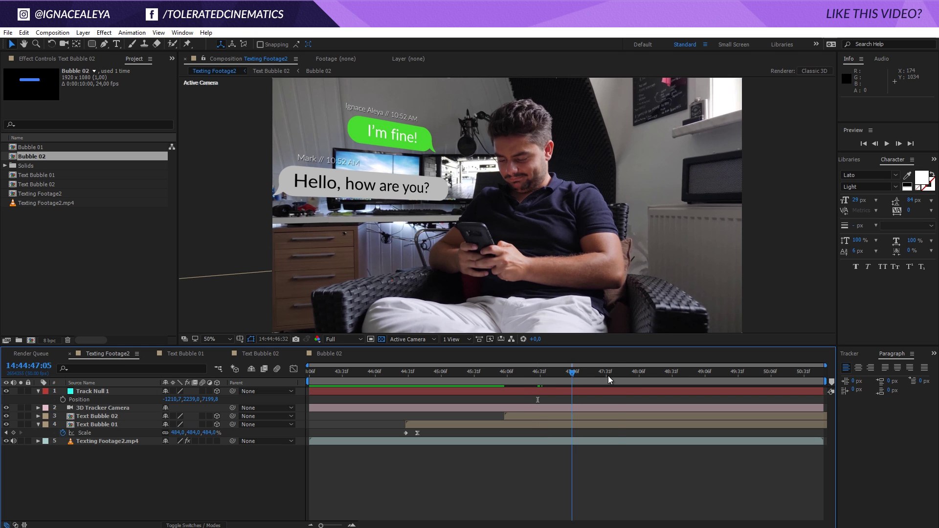
drag(597, 376, 622, 380)
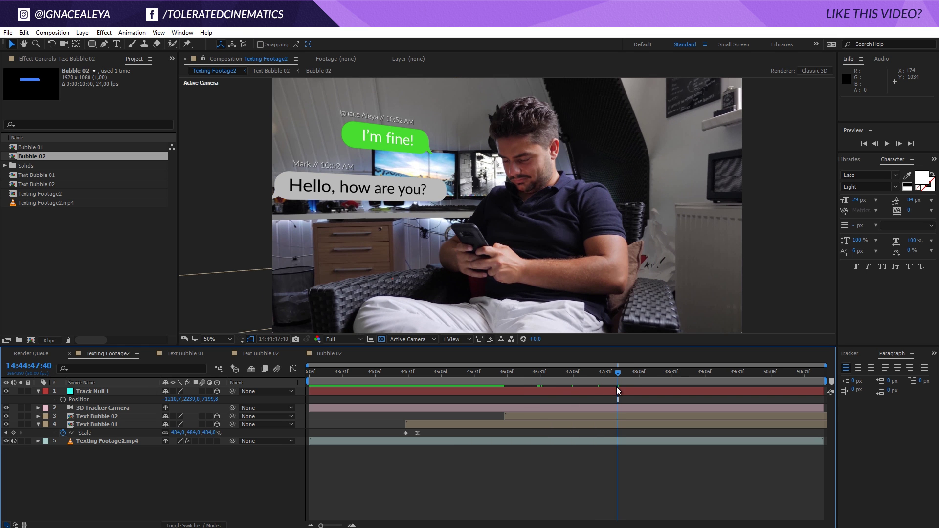